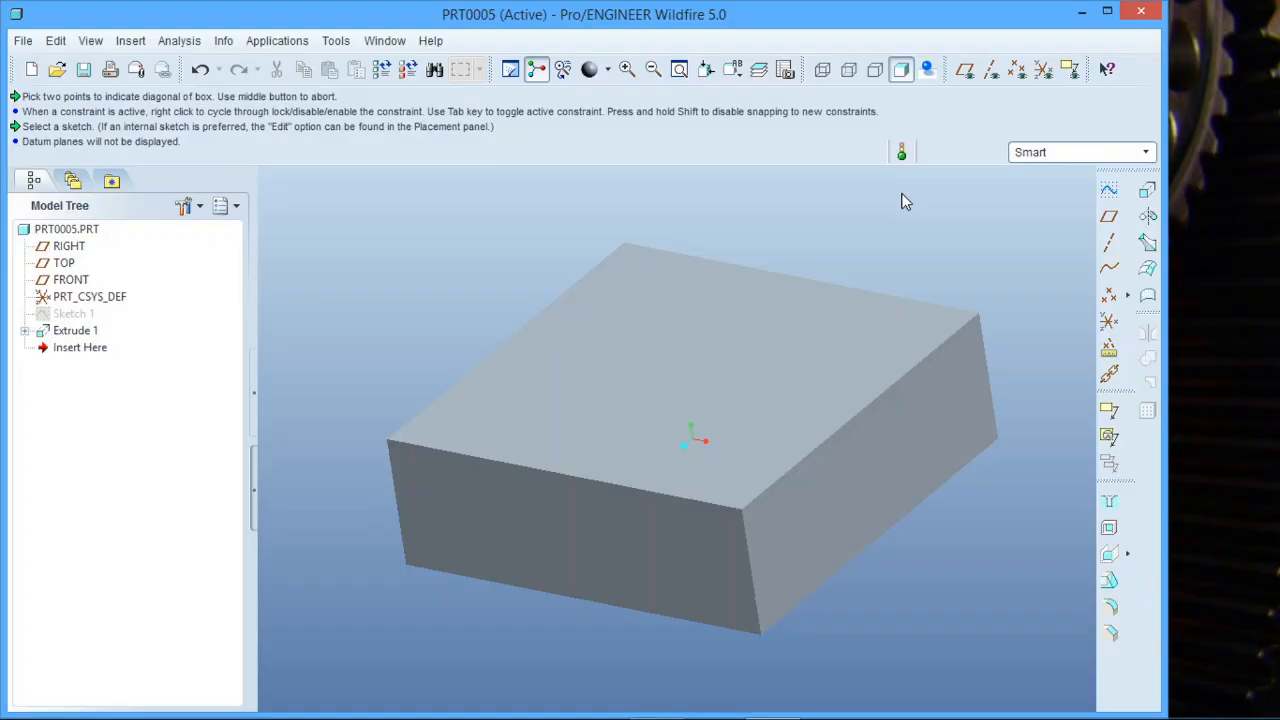
Switch to Sheetmetal and convert the solid block by Shell, removing the top face, with a thickness of 2.
click(278, 42)
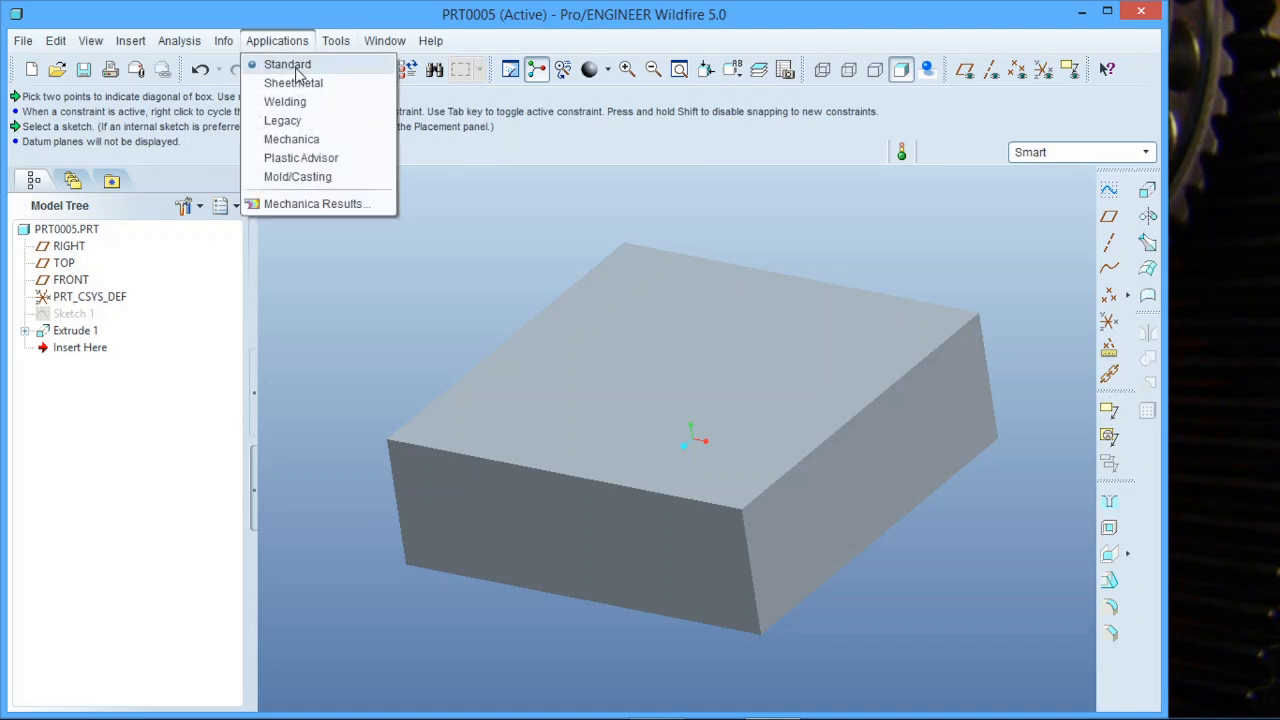
click(297, 80)
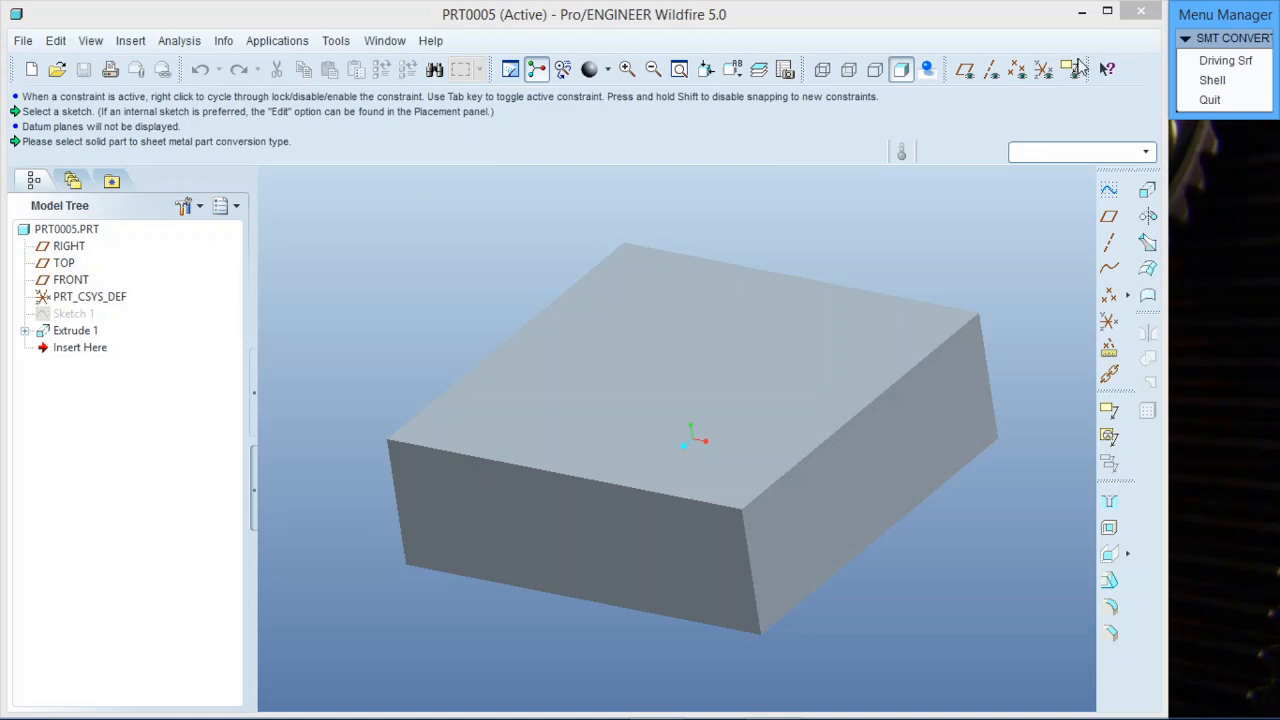
click(1212, 80)
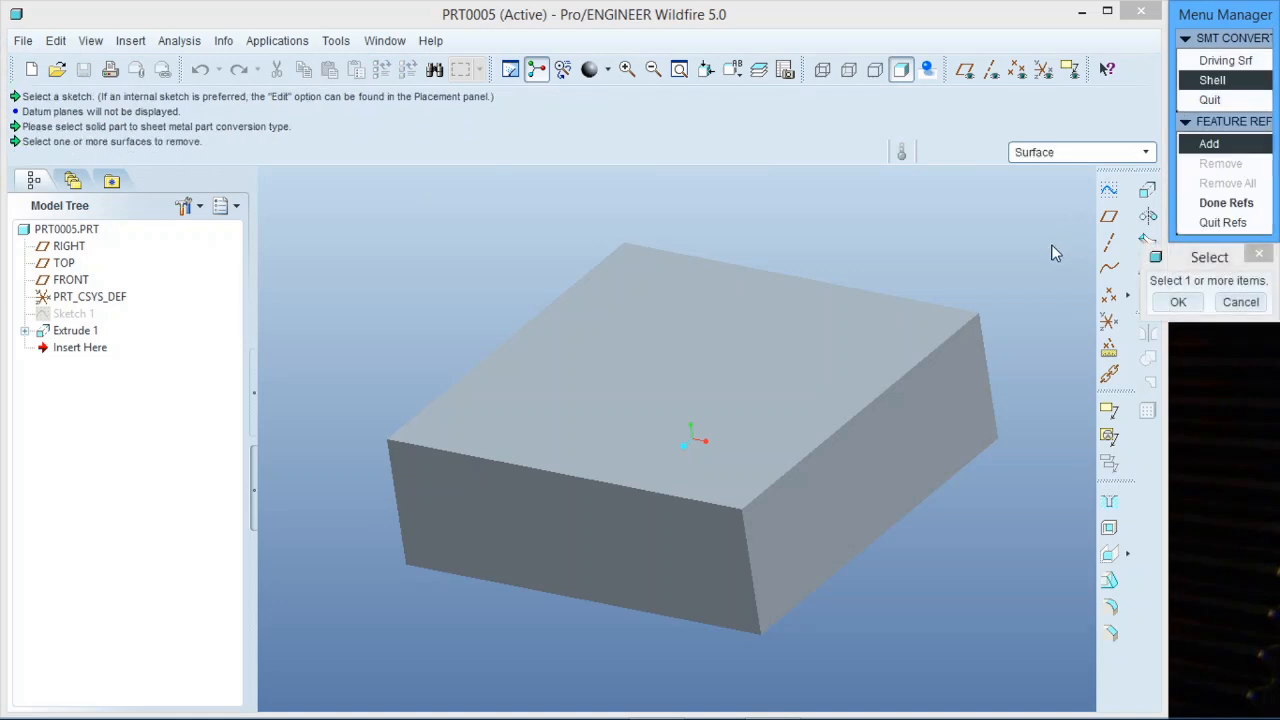
click(869, 343)
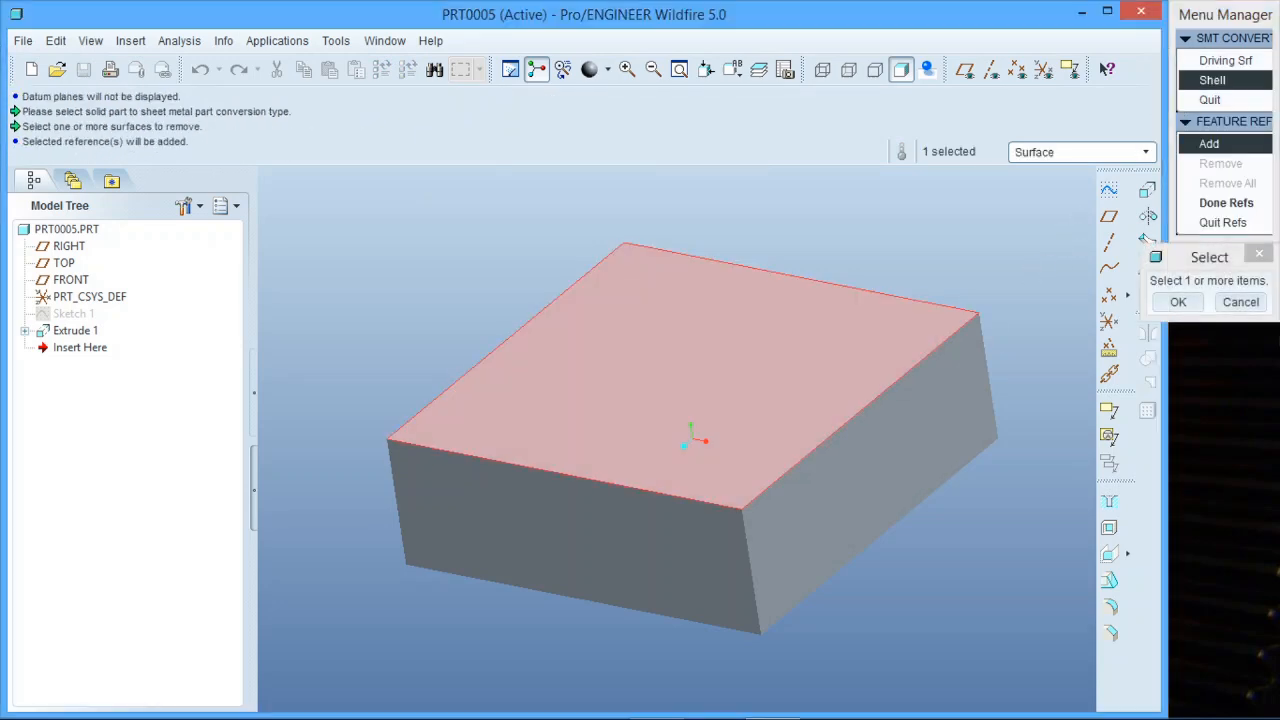
click(1180, 303)
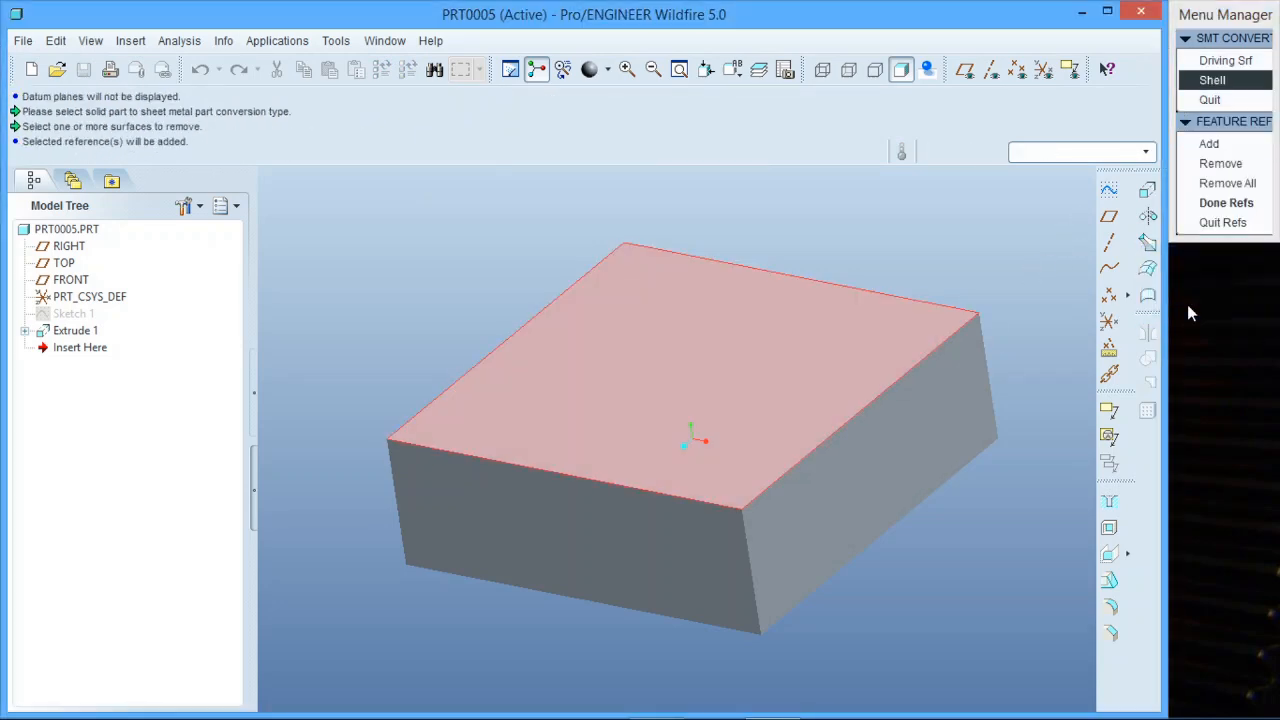
click(1215, 203)
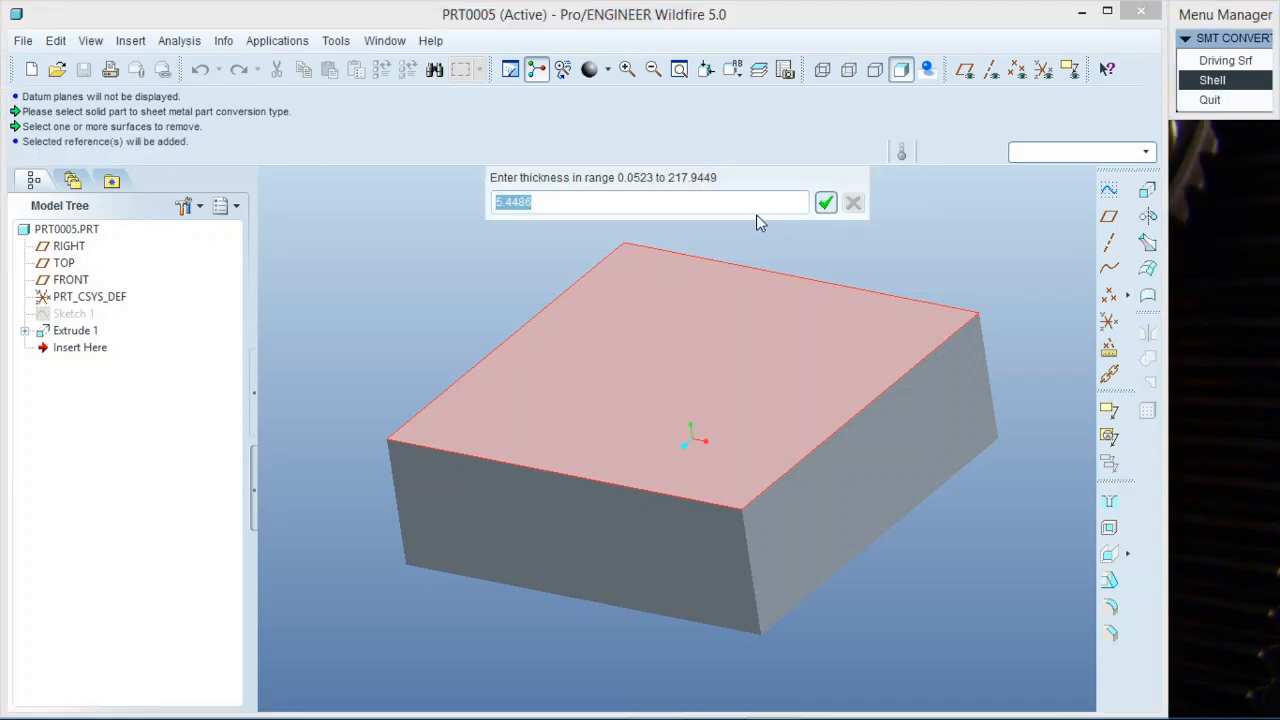
text(2)
click(825, 202)
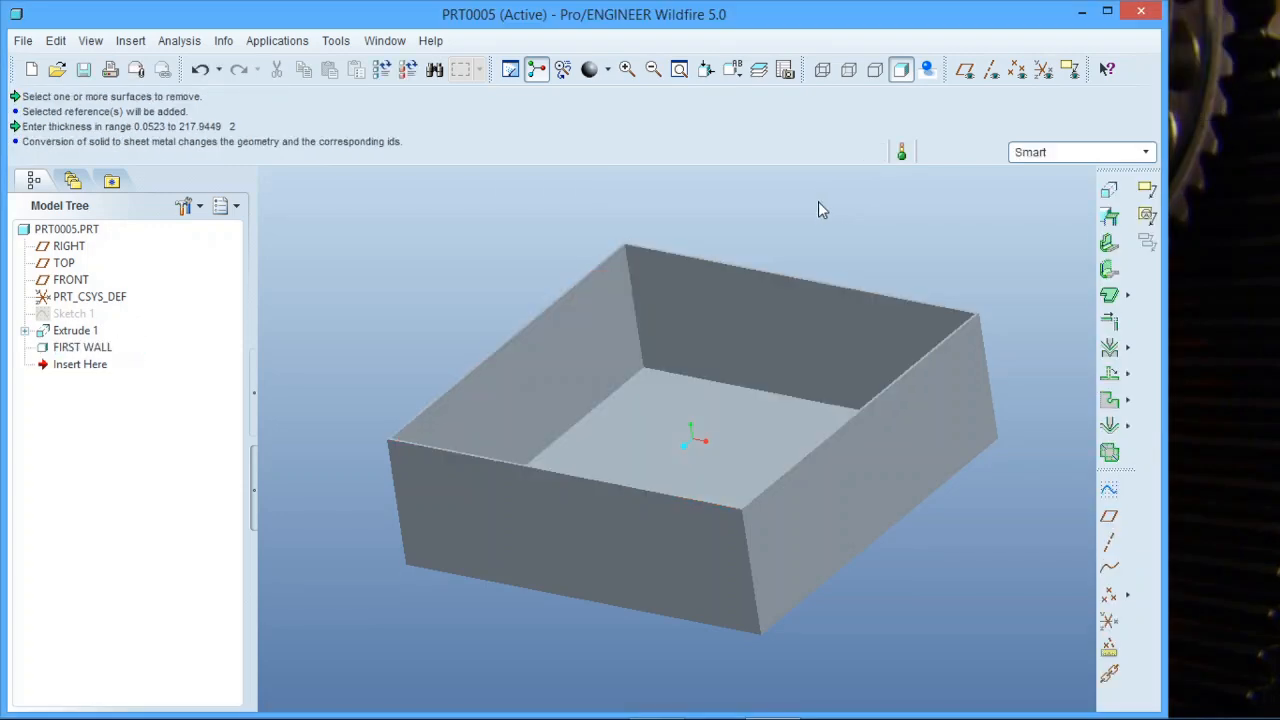
Start a sheet-metal Conversion and define bends along the four bottom edges of the box.
scroll(440, 300, down, 2)
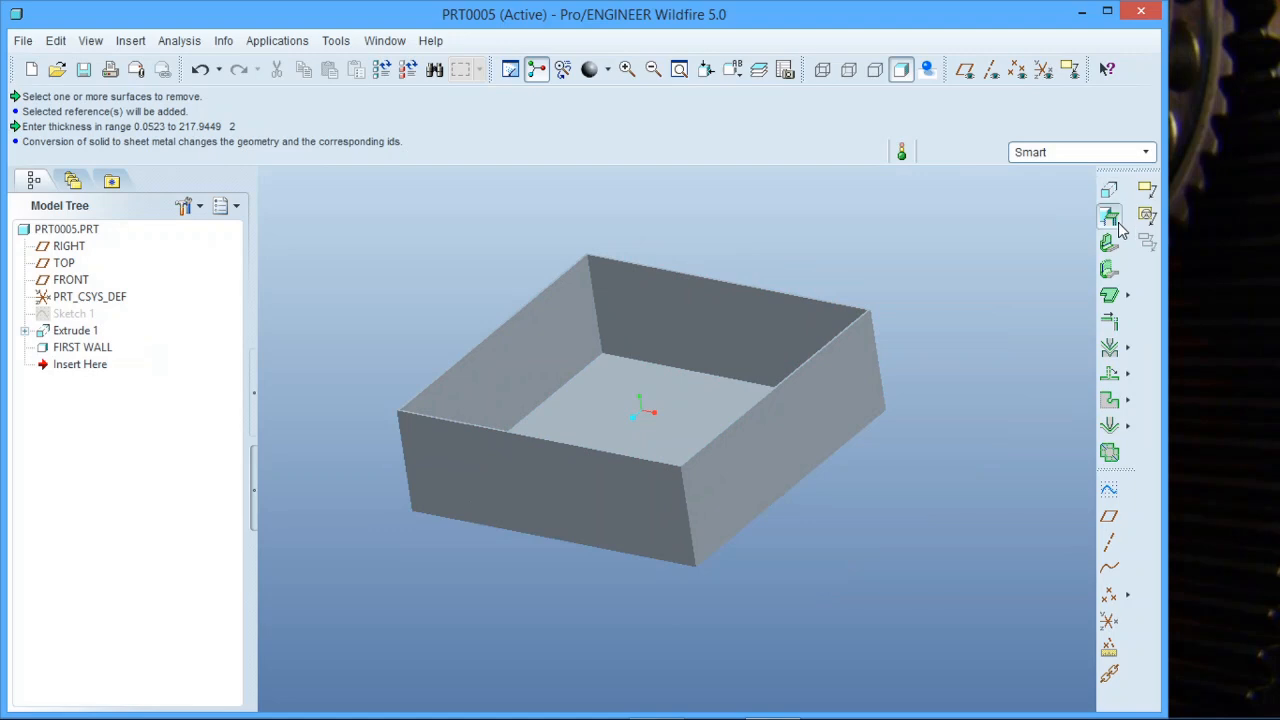
click(1114, 220)
click(1118, 231)
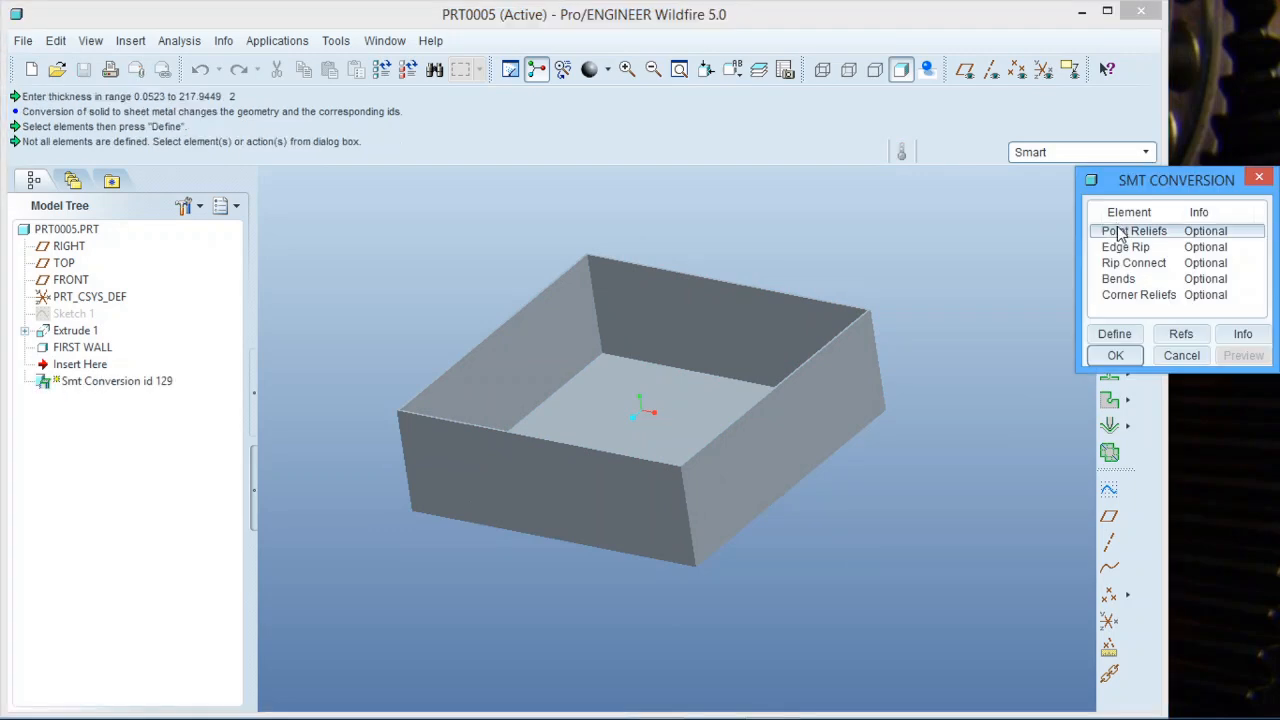
click(1126, 248)
click(1133, 263)
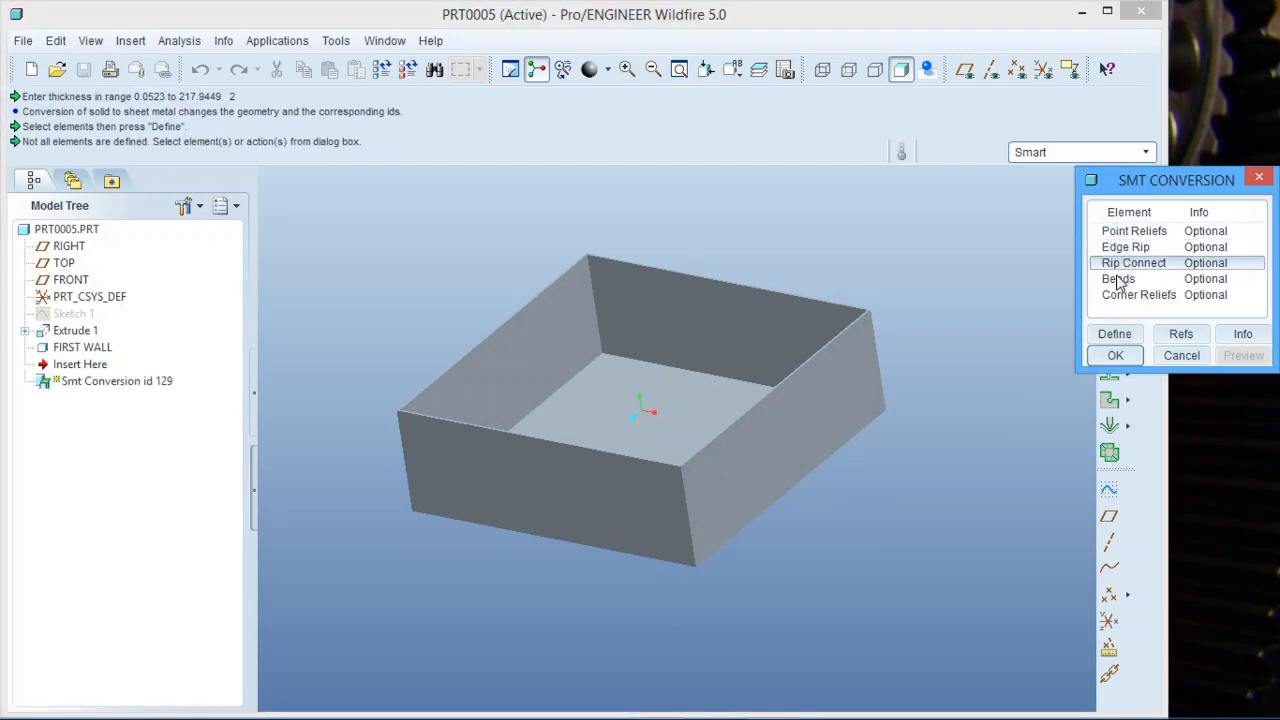
click(1118, 279)
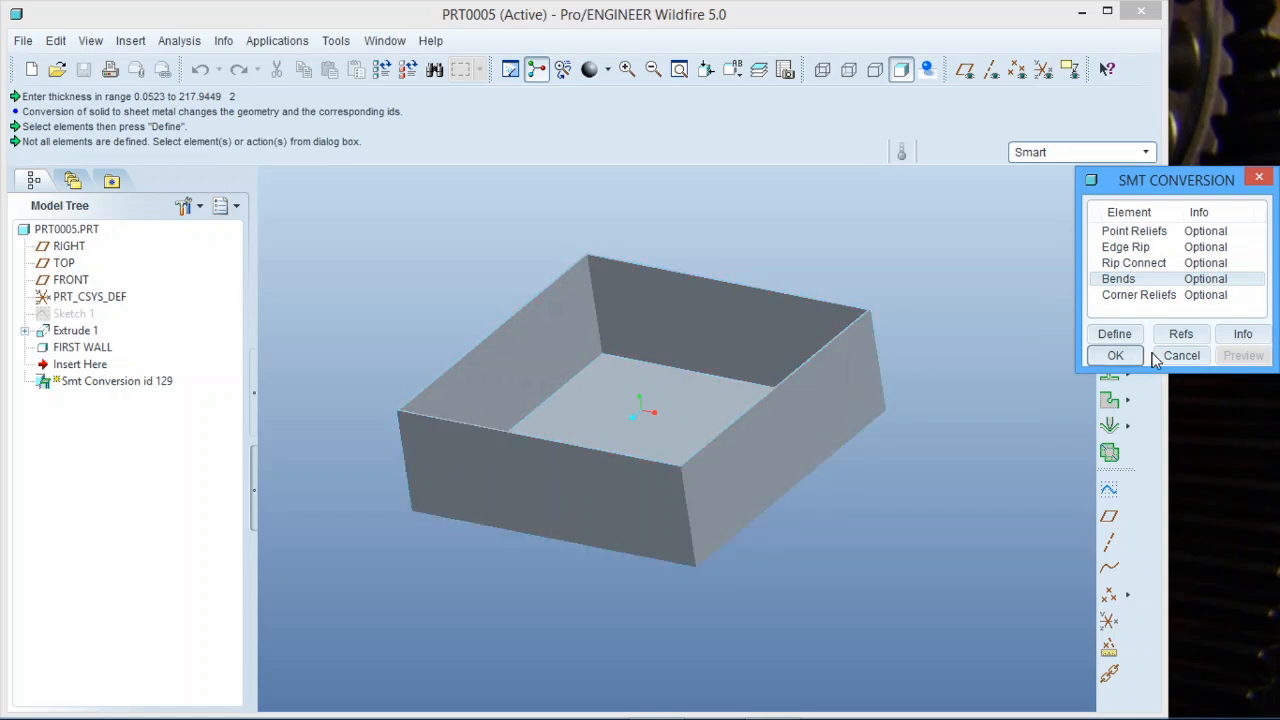
click(1115, 334)
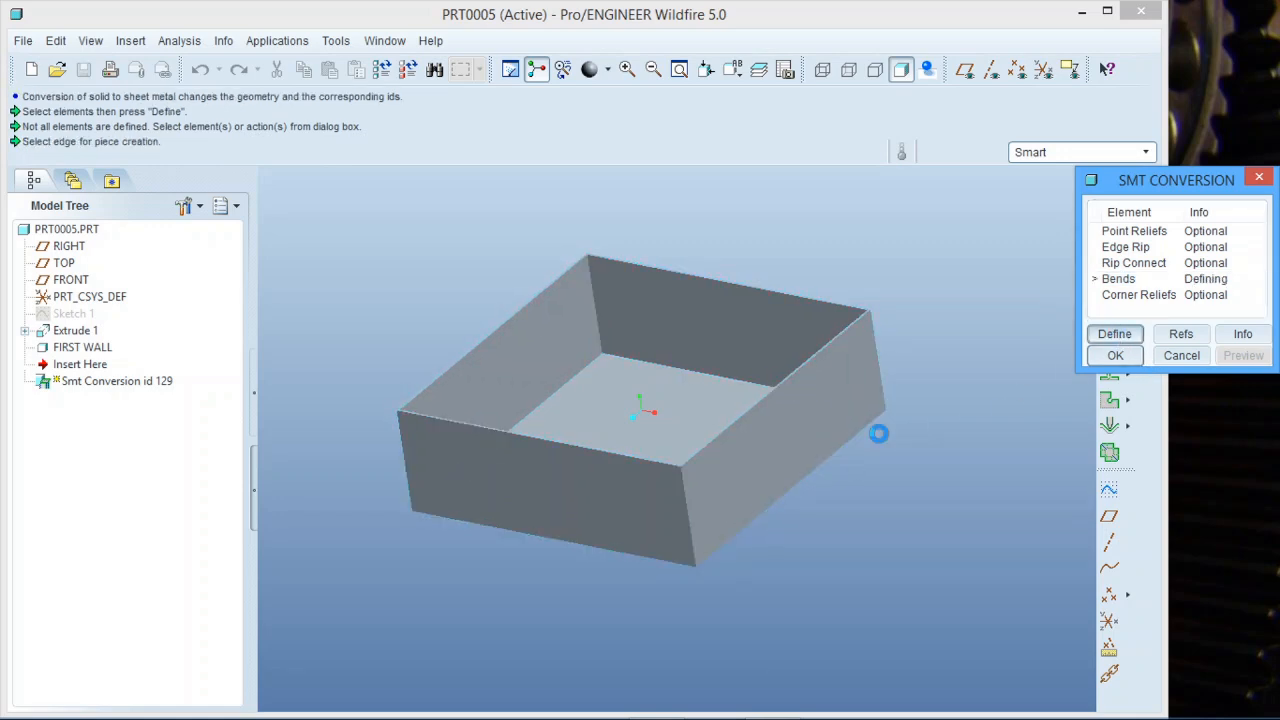
click(797, 486)
click(655, 555)
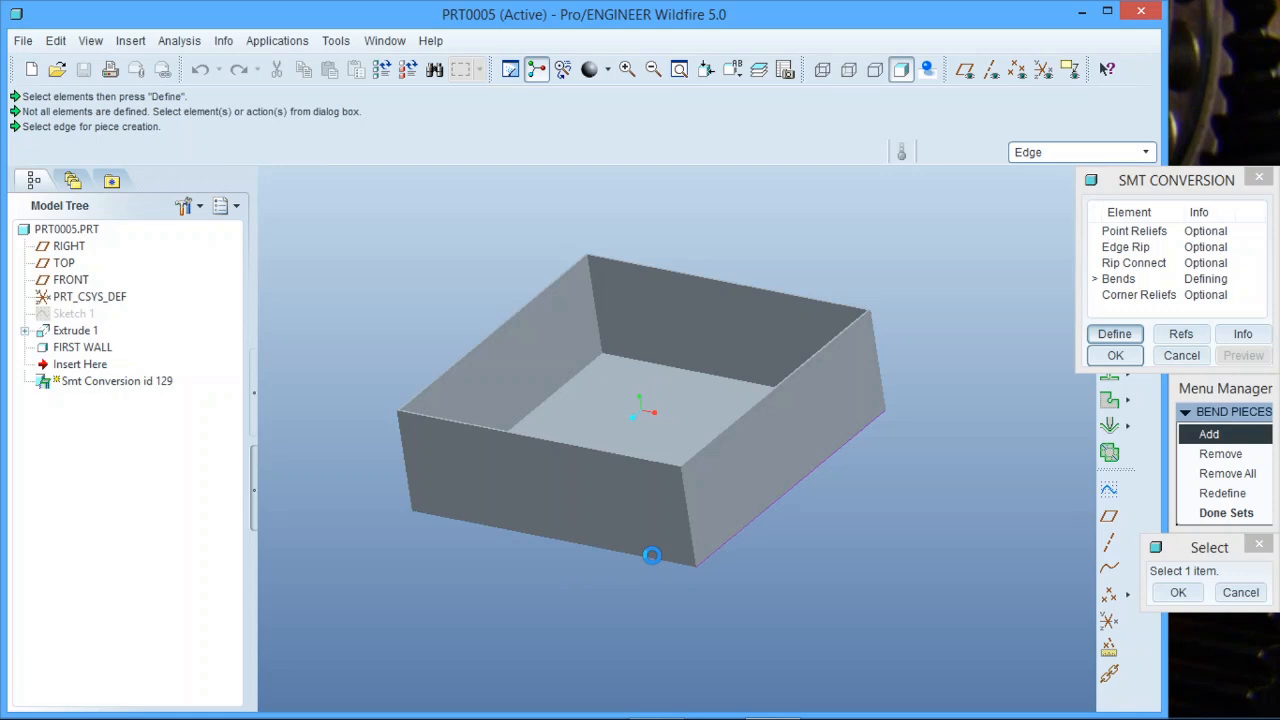
middle_drag(655, 555, 516, 530)
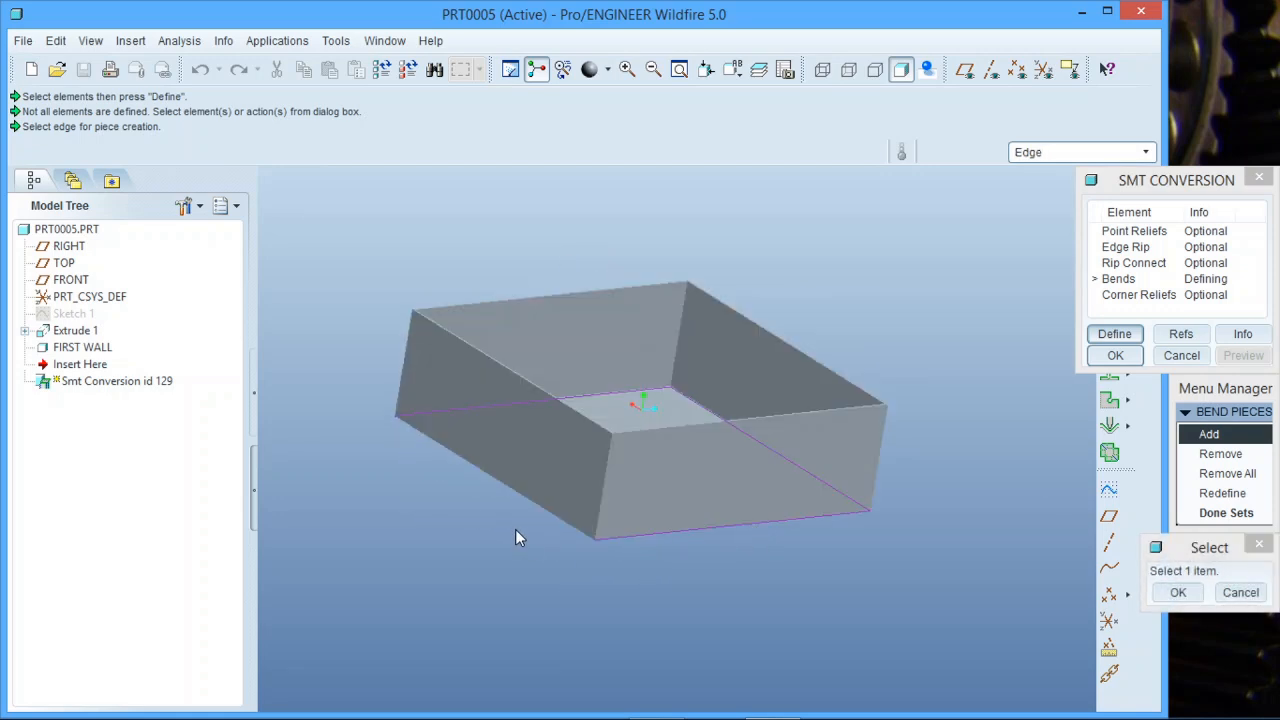
click(1178, 592)
click(1226, 512)
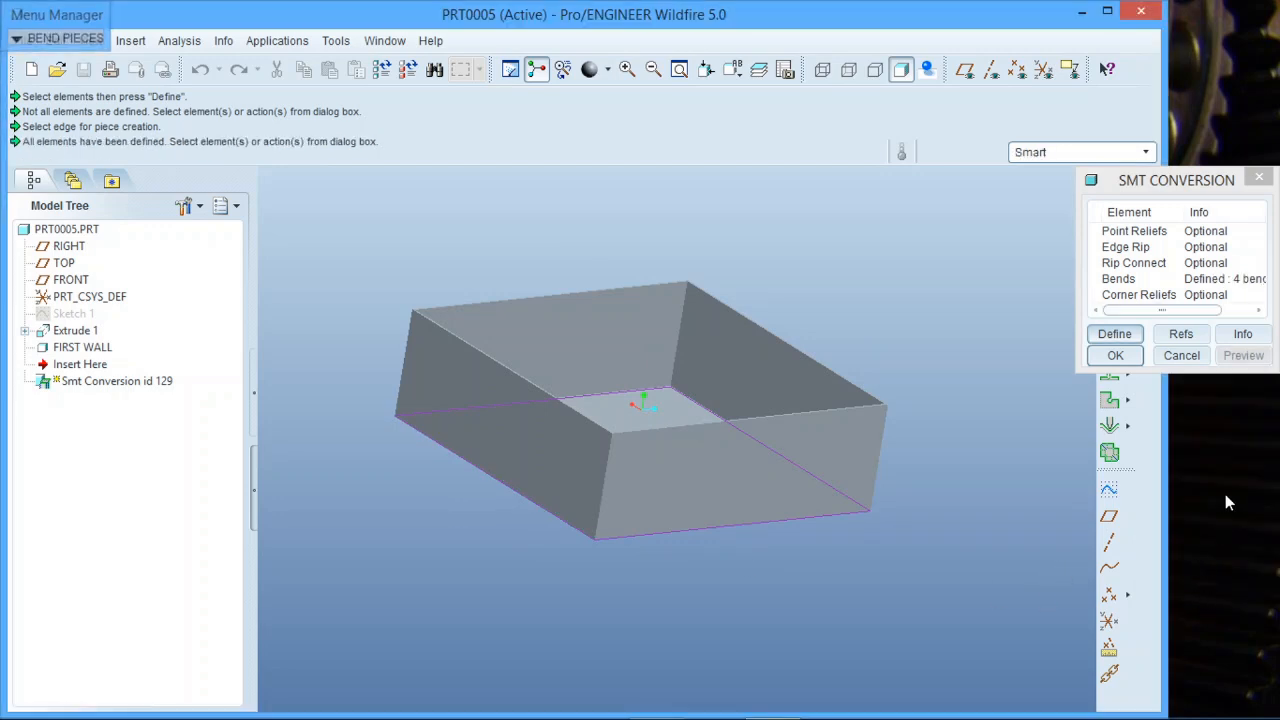
Define edge rips along the vertical corner edges of the box and complete the Conversion feature.
click(1150, 250)
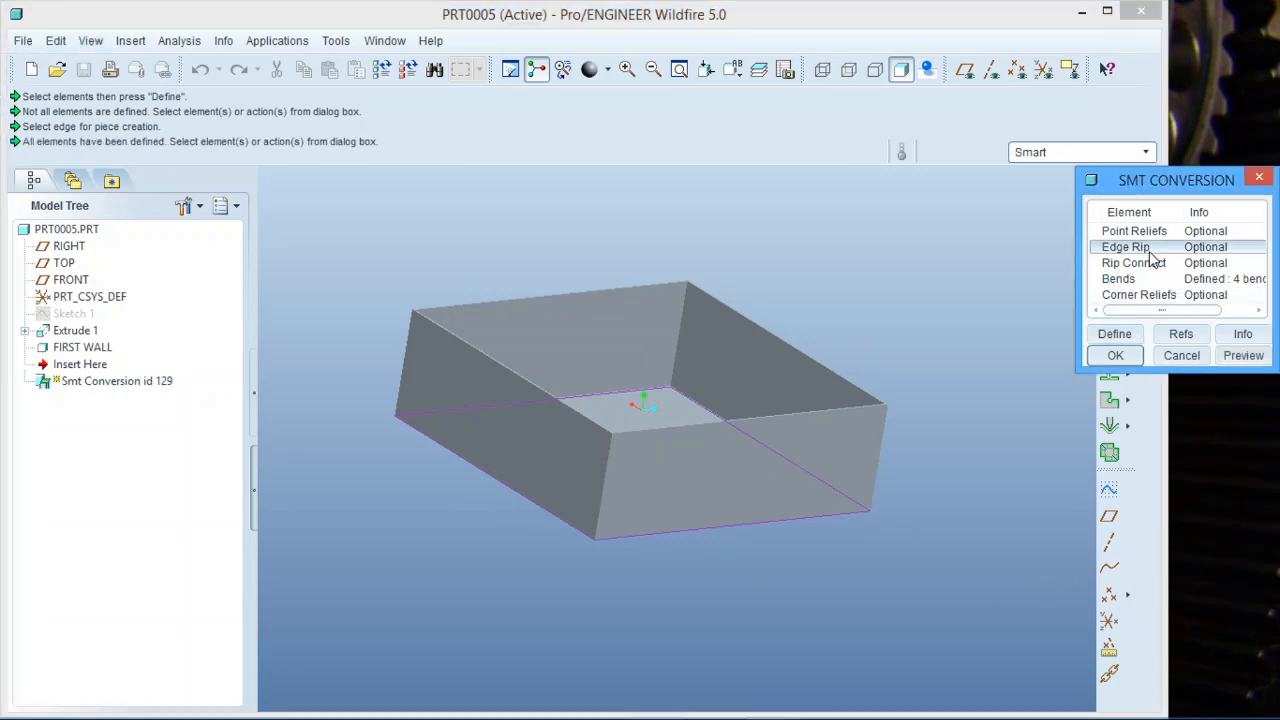
click(1114, 334)
click(604, 466)
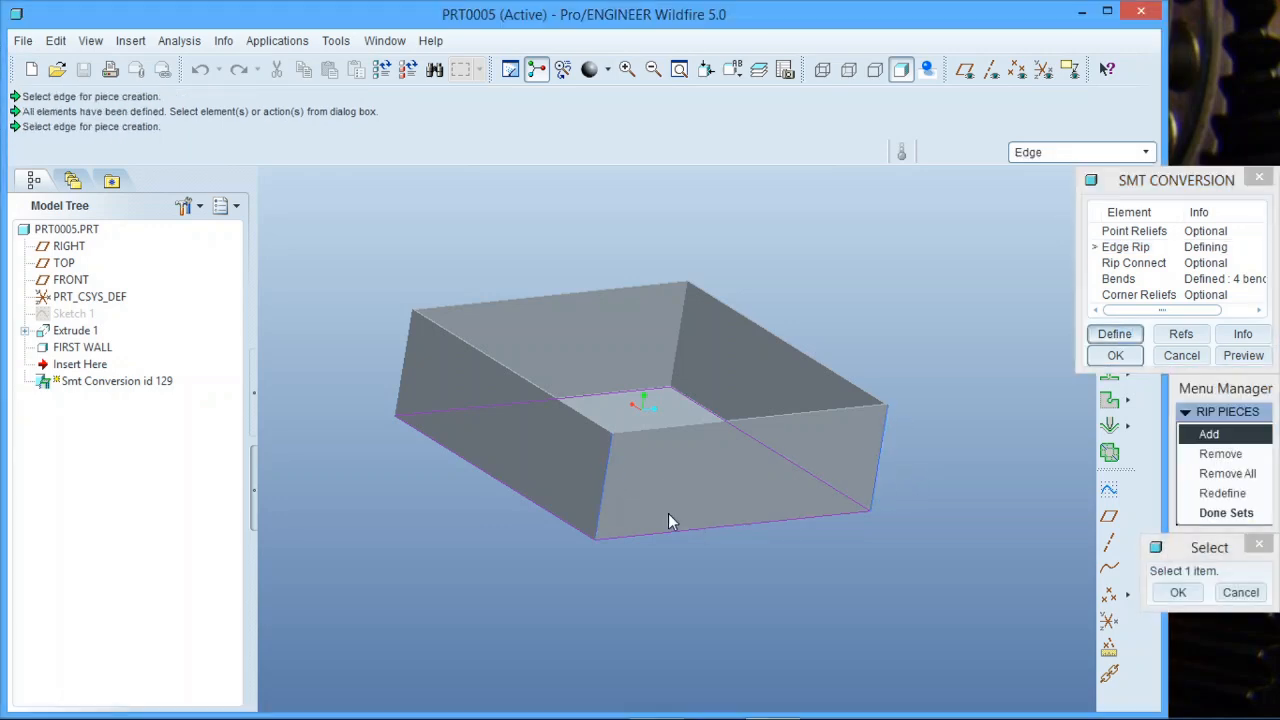
middle_drag(677, 523, 775, 549)
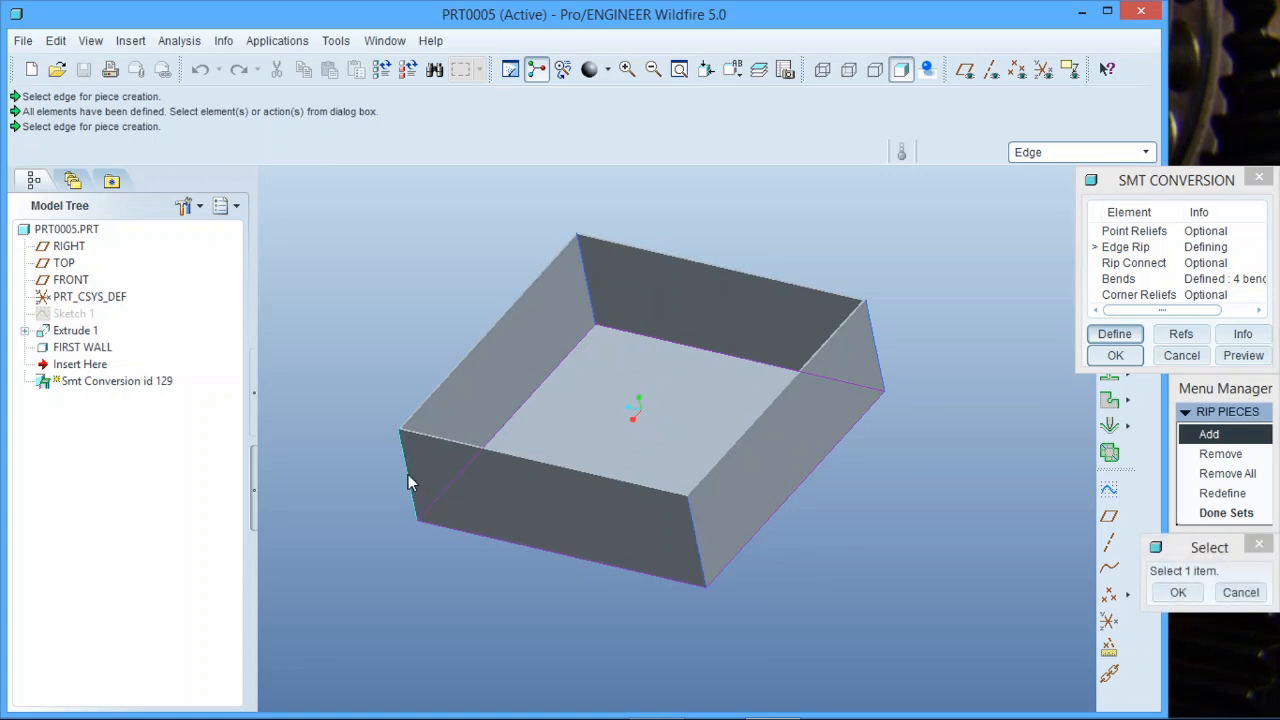
click(1178, 592)
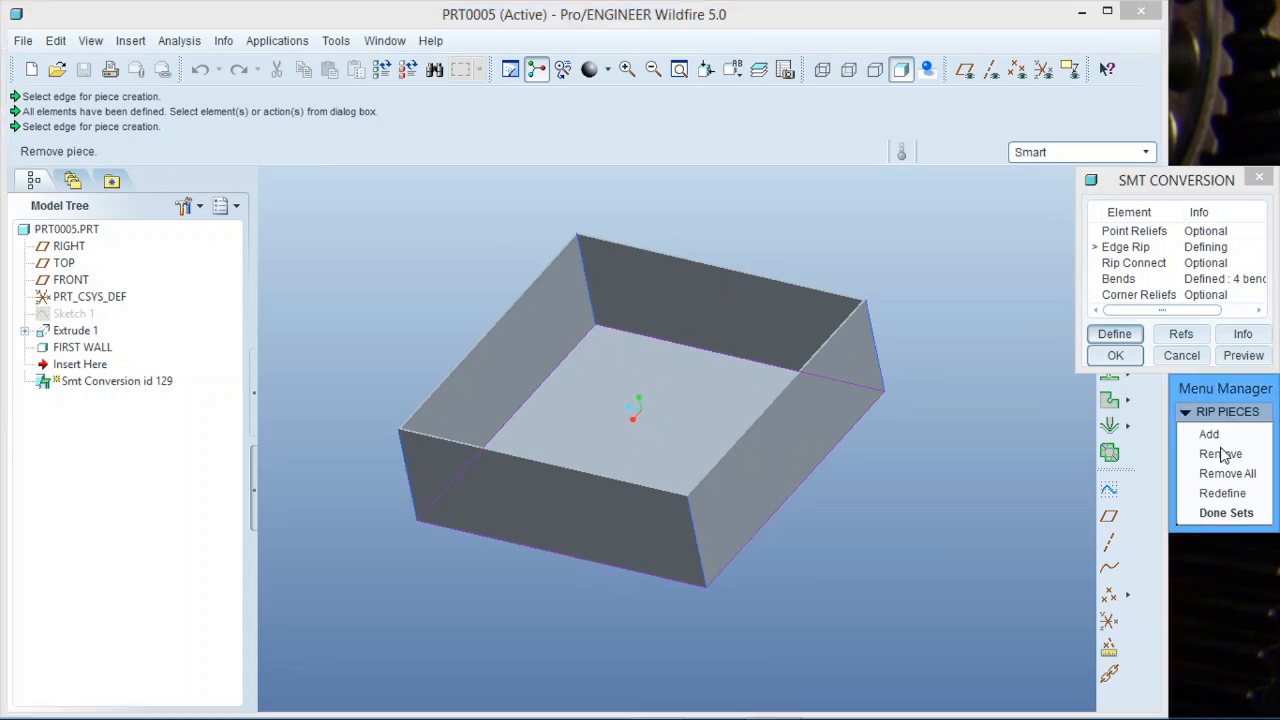
click(1226, 513)
click(1115, 355)
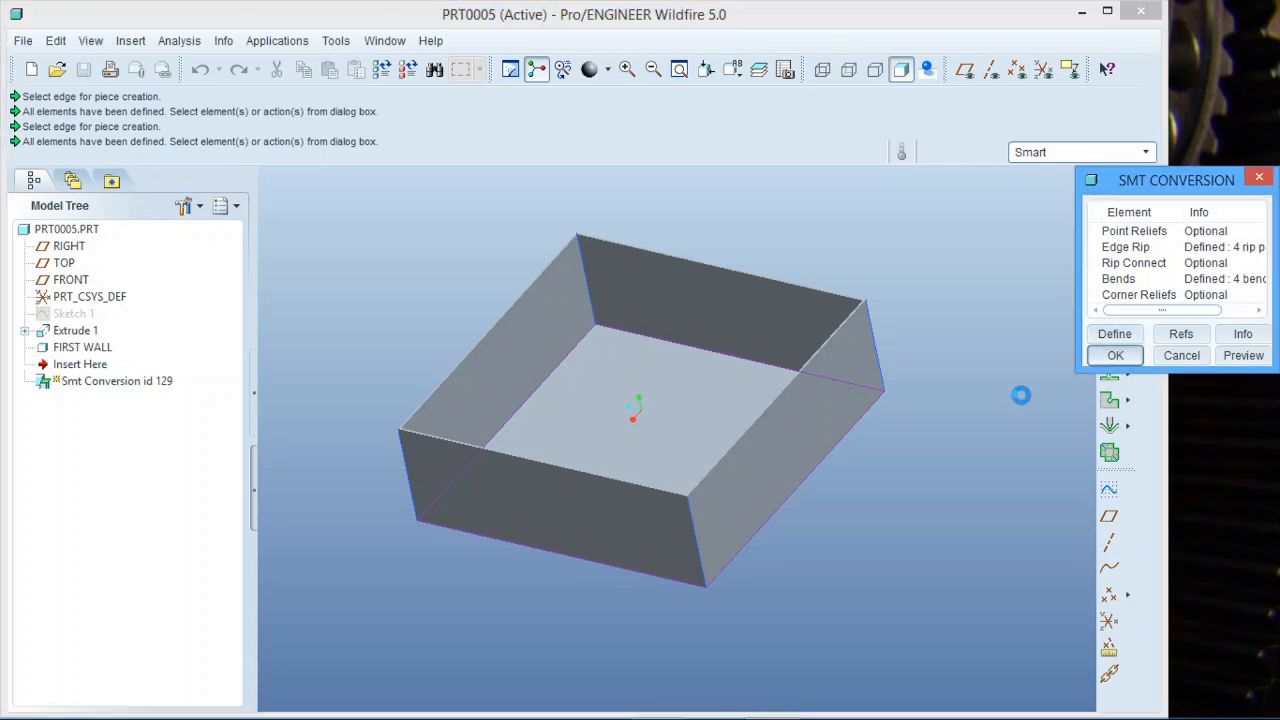
Zoom in and out to inspect the converted sheet-metal box.
click(925, 491)
scroll(377, 463, down, 2)
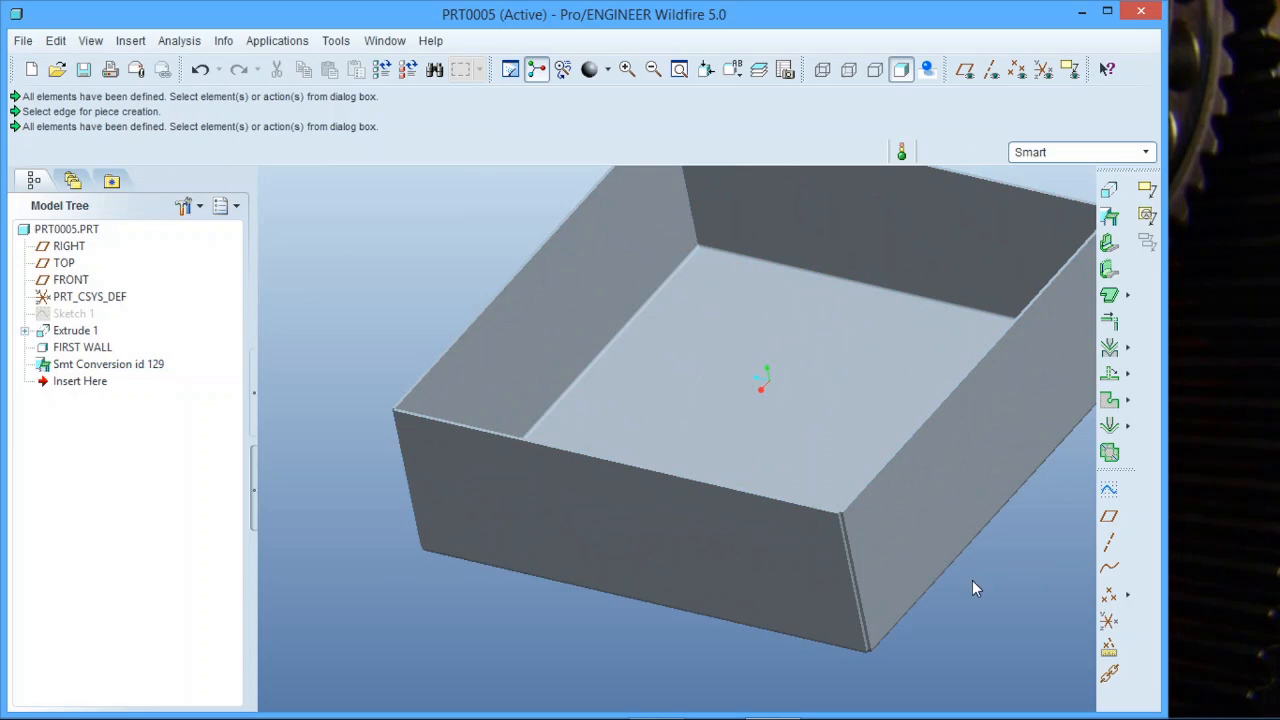
scroll(972, 580, down, 3)
scroll(759, 525, down, 3)
scroll(682, 483, up, 8)
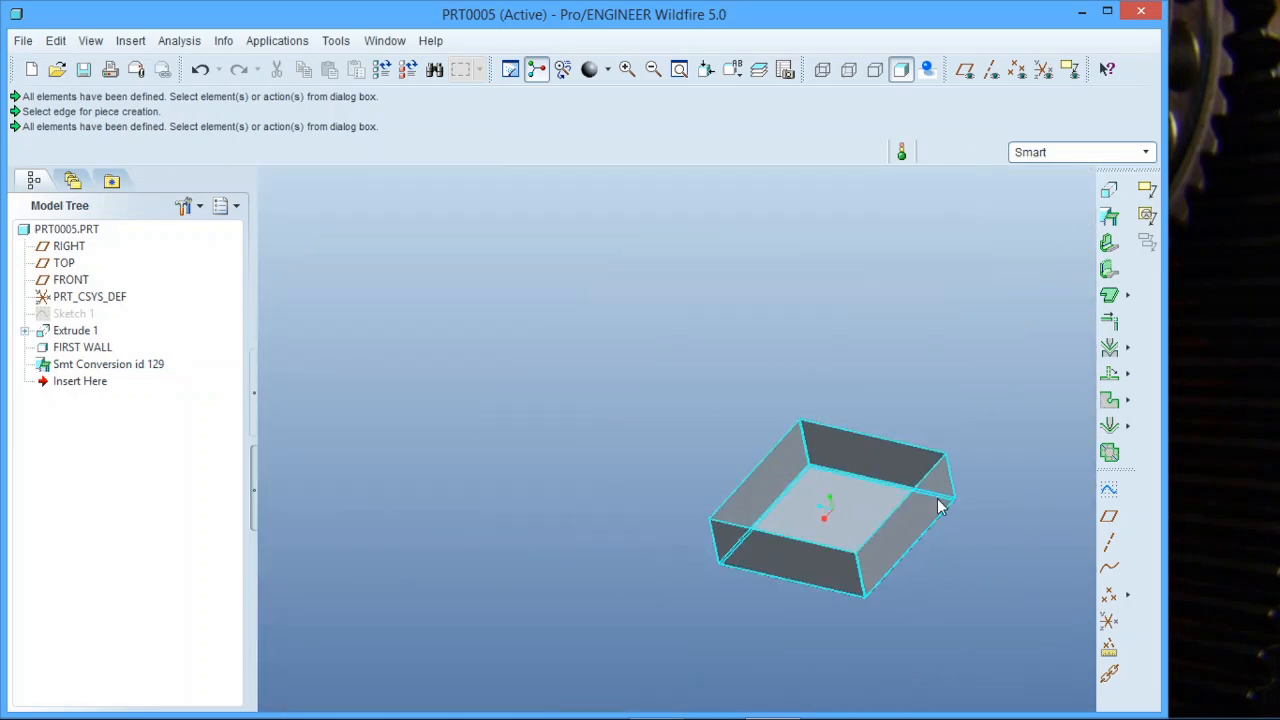
scroll(640, 490, down, 2)
scroll(719, 507, down, 2)
scroll(779, 496, up, 3)
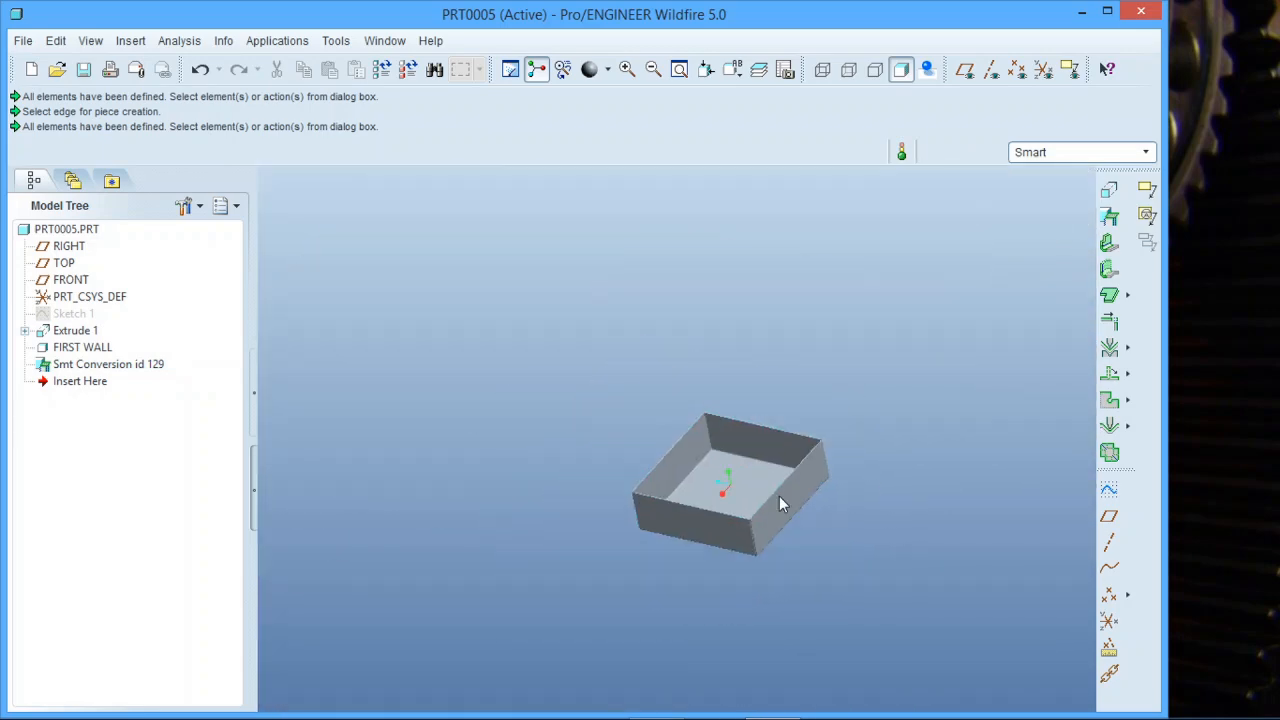
scroll(764, 498, down, 3)
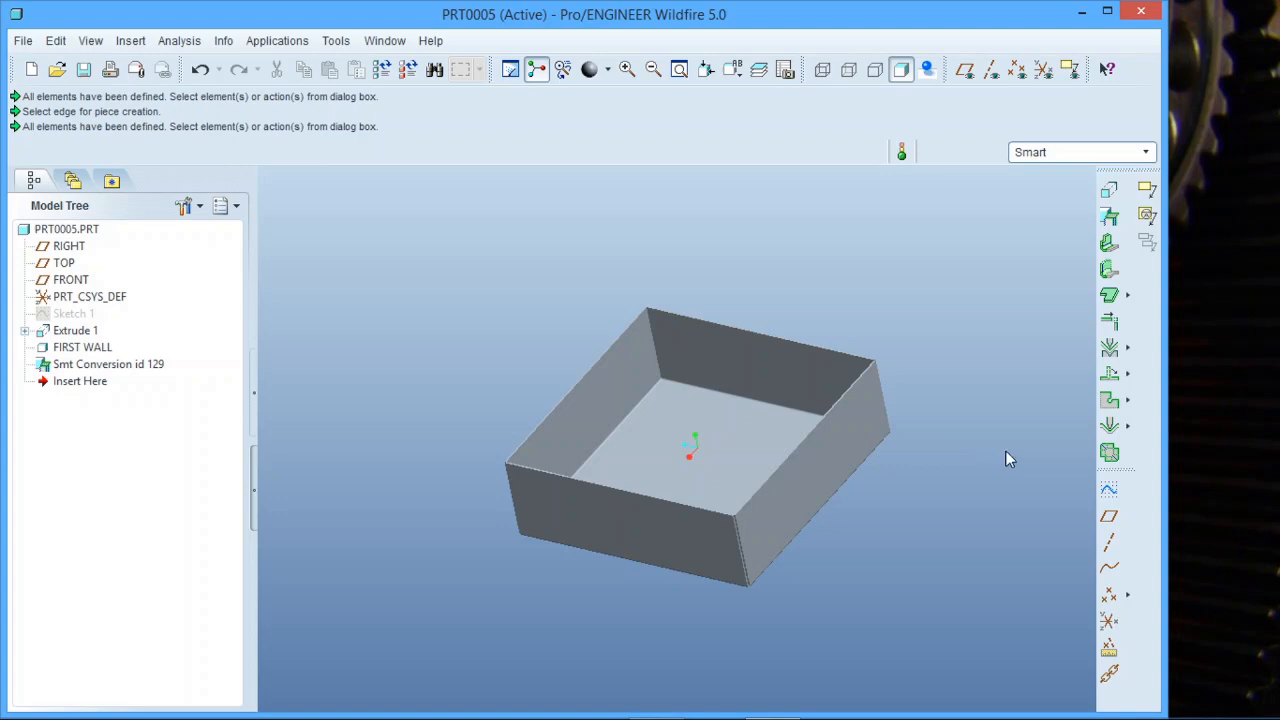
Create a Flat Pattern of the box, keeping its bottom face fixed.
click(1111, 453)
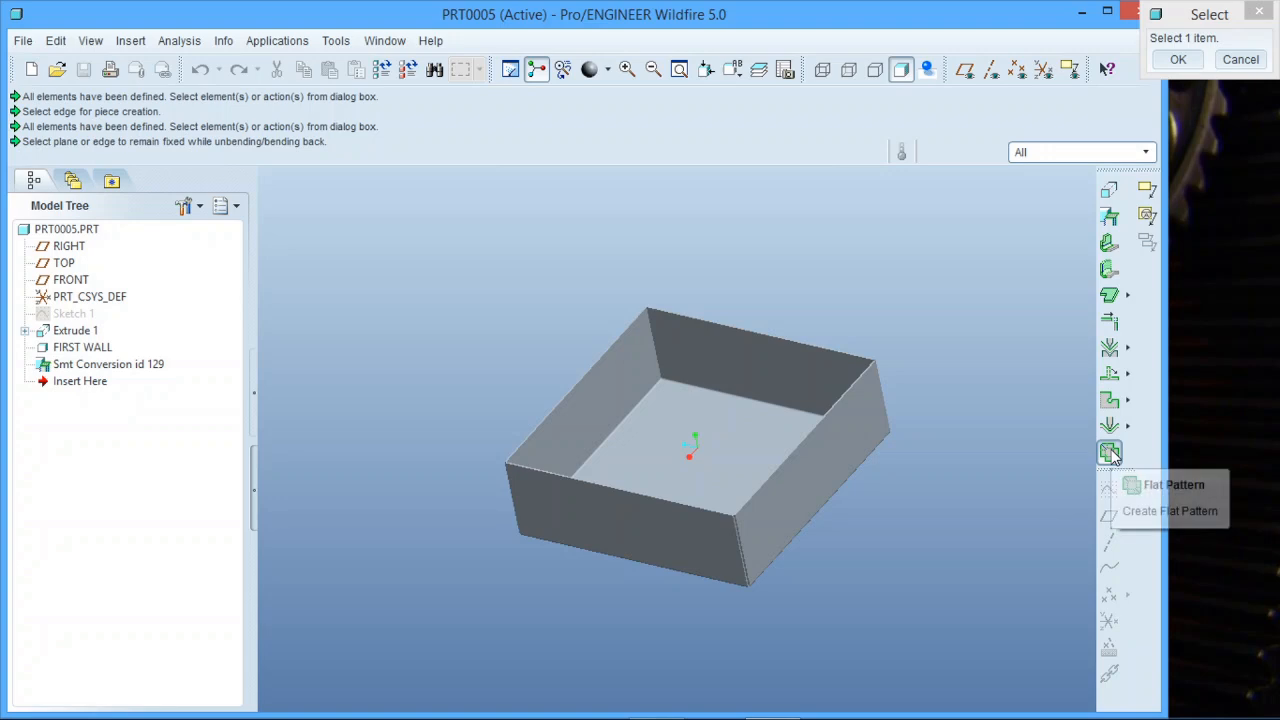
click(706, 437)
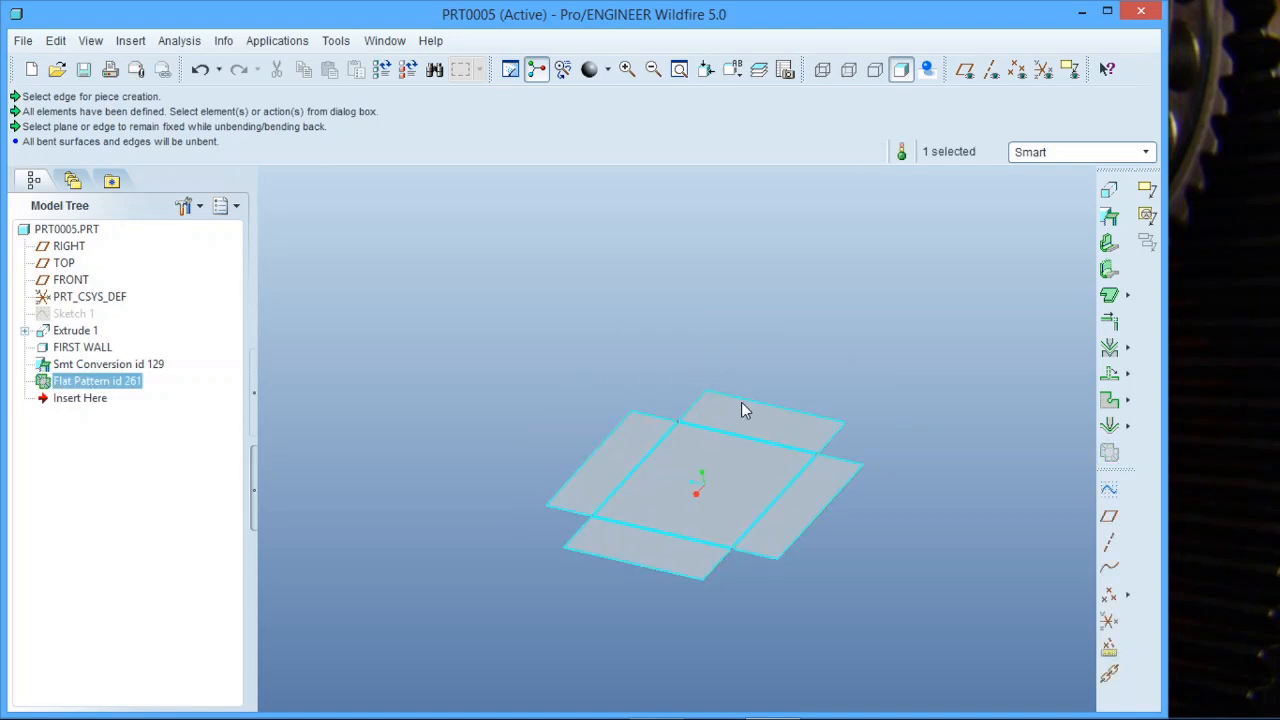
scroll(590, 541, down, 2)
scroll(890, 484, down, 1)
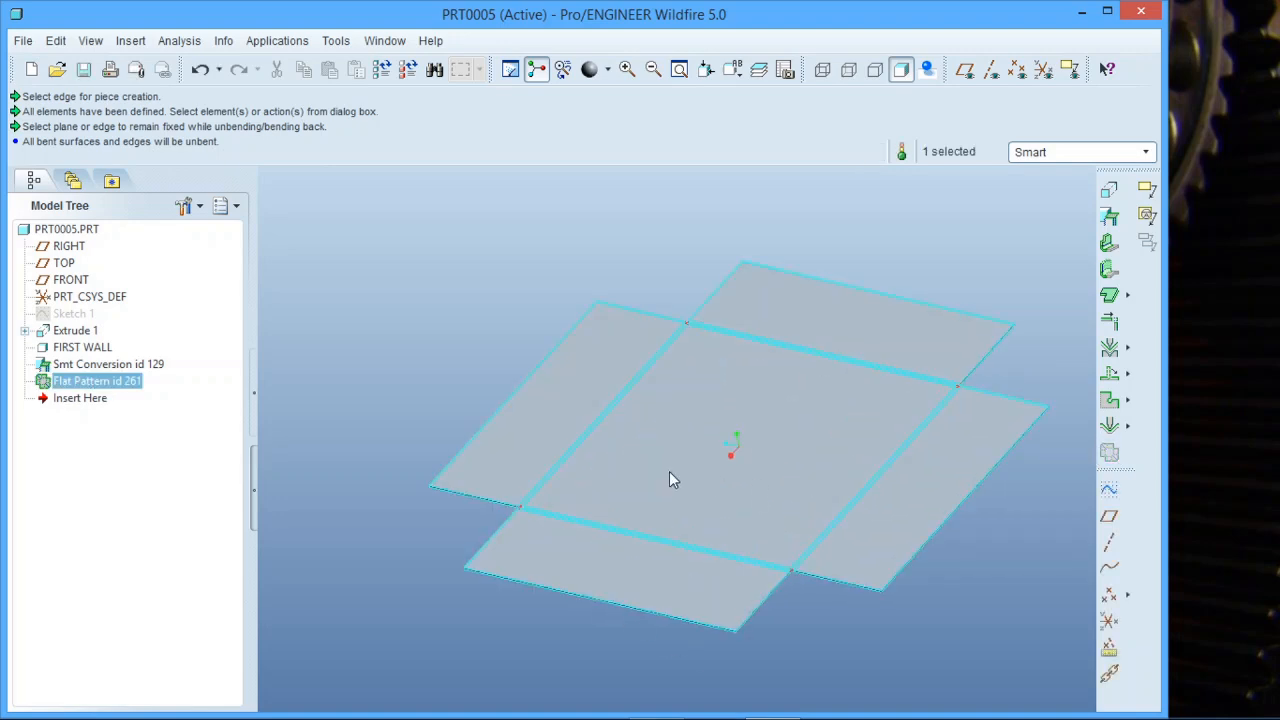
scroll(589, 466, up, 2)
click(970, 386)
scroll(757, 500, down, 2)
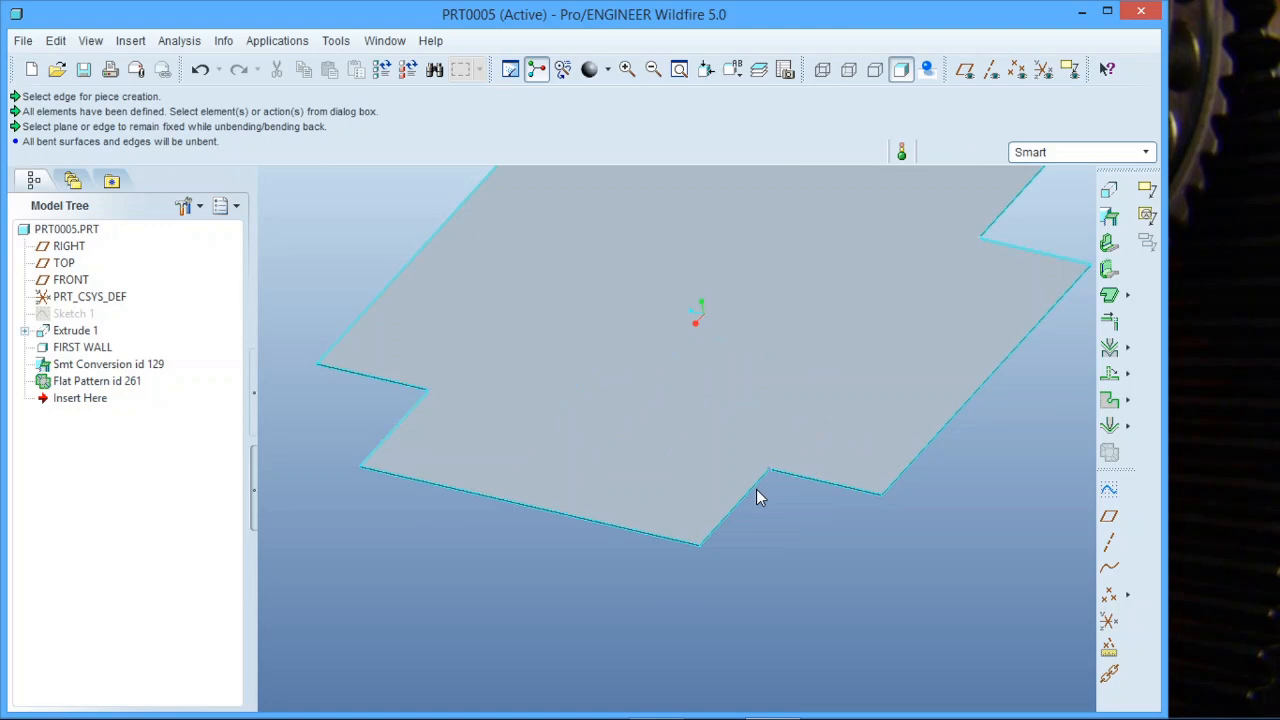
scroll(764, 496, up, 1)
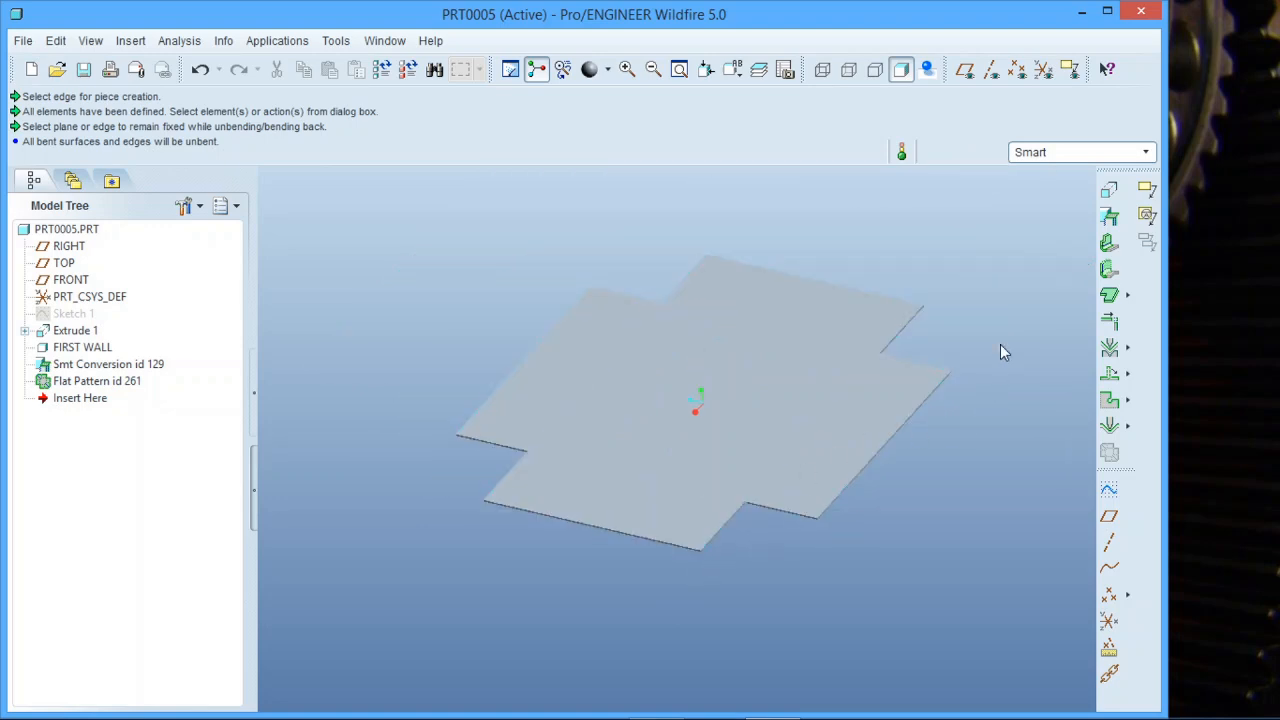
Create a new drawing of PRT0005 using an empty landscape sheet of standard size C.
click(31, 69)
click(555, 348)
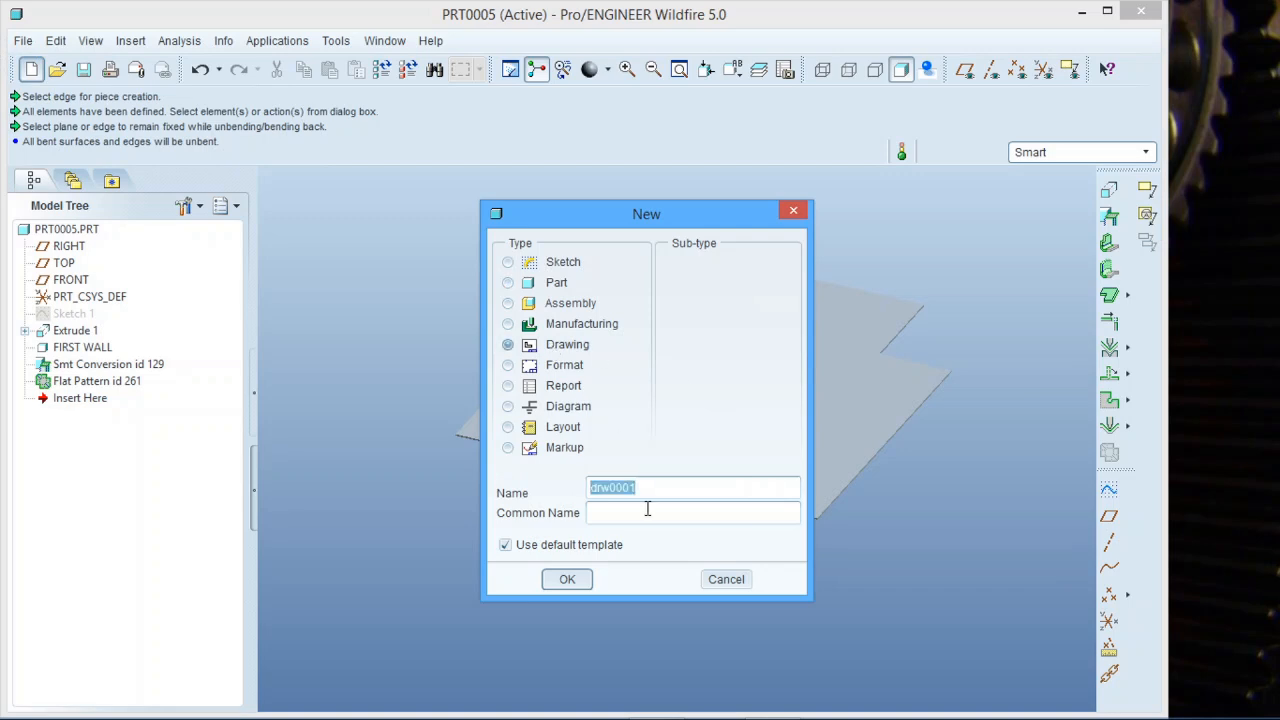
click(580, 581)
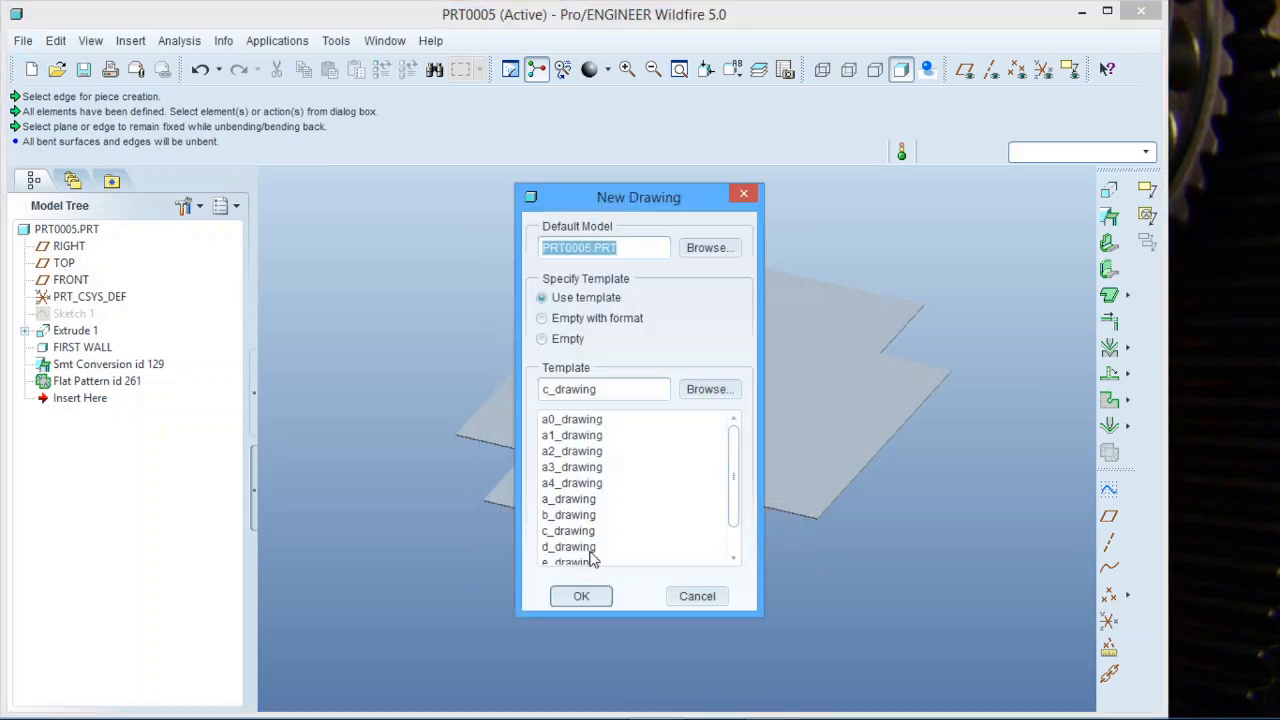
click(604, 319)
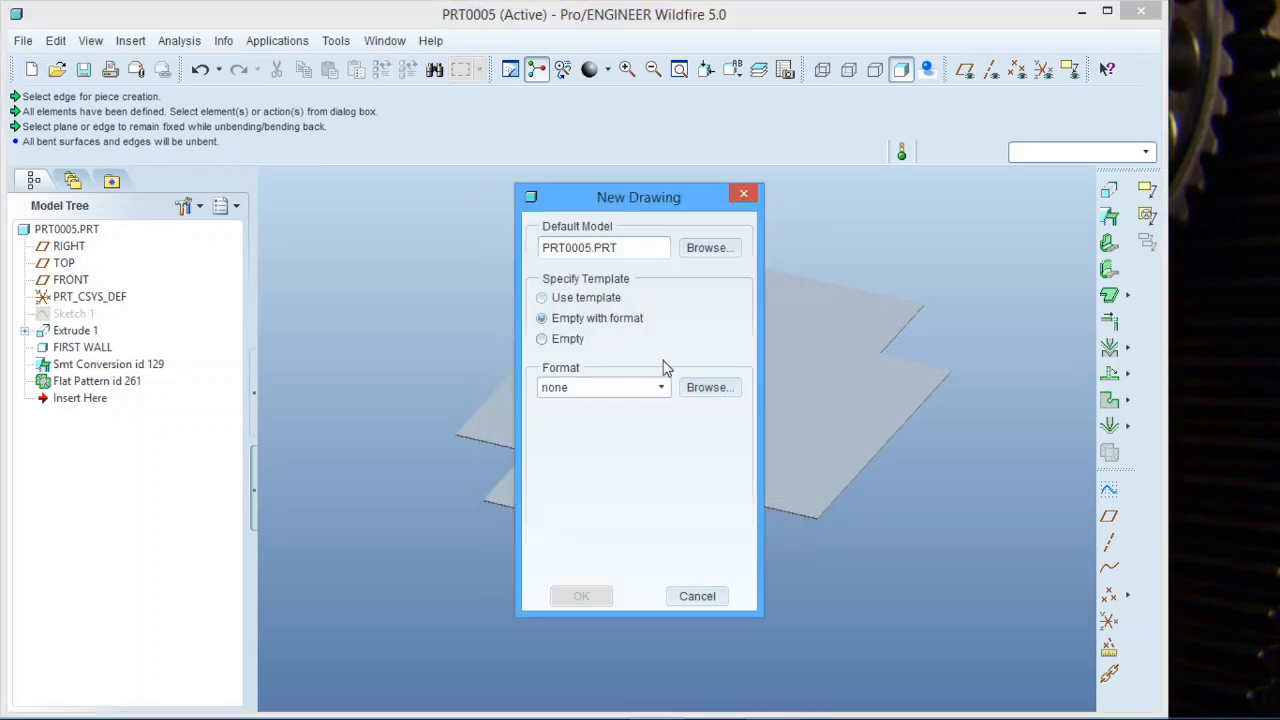
click(553, 342)
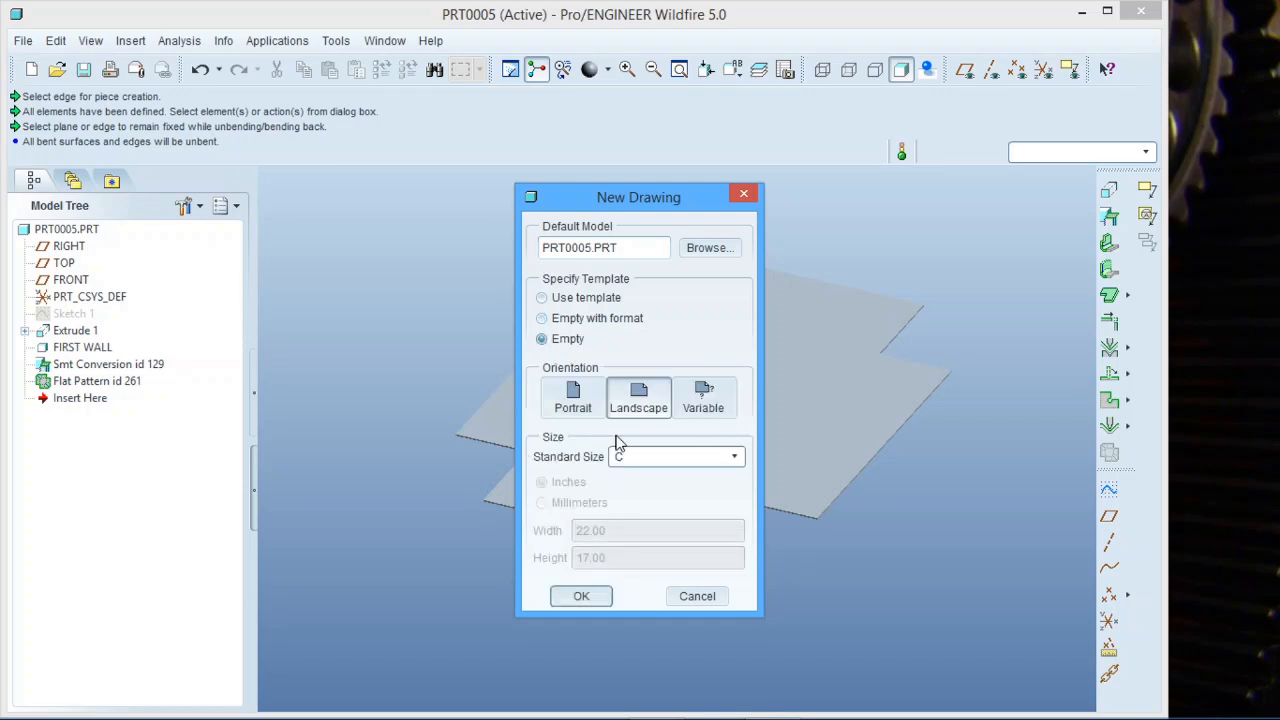
click(591, 595)
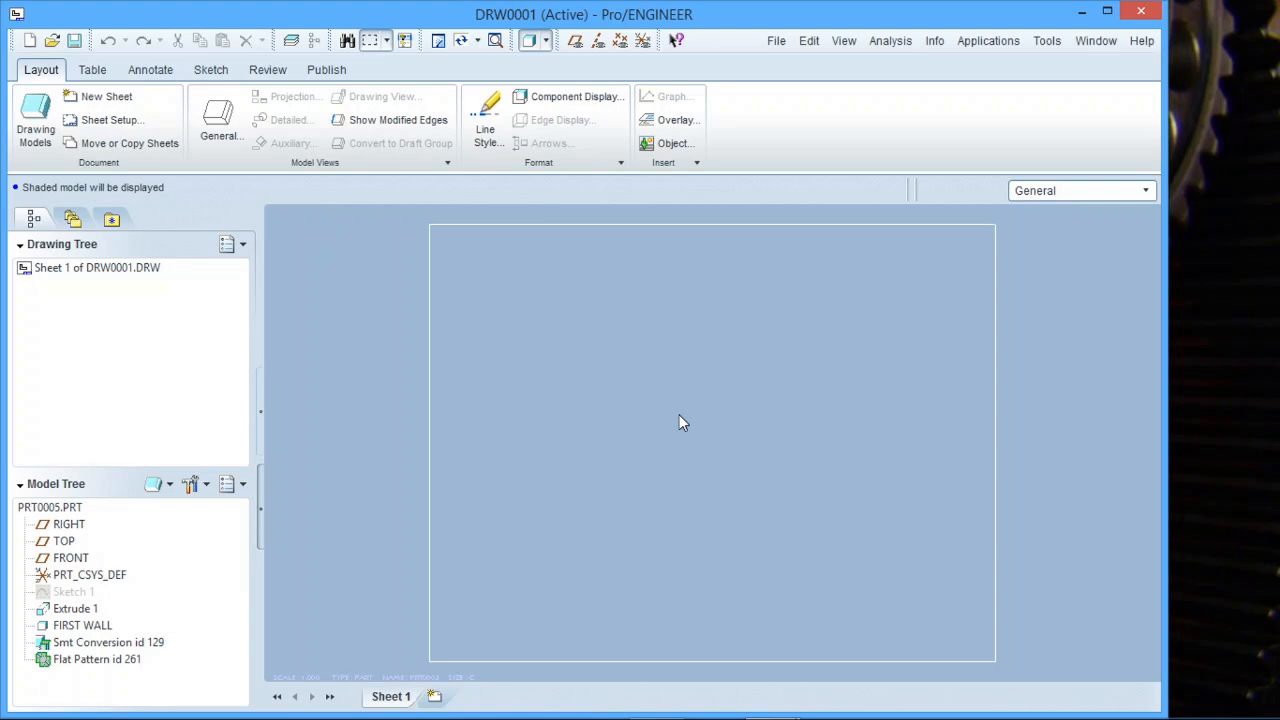
Insert a general view of the part at the centre of the sheet, keeping the default orientation.
right_click(679, 420)
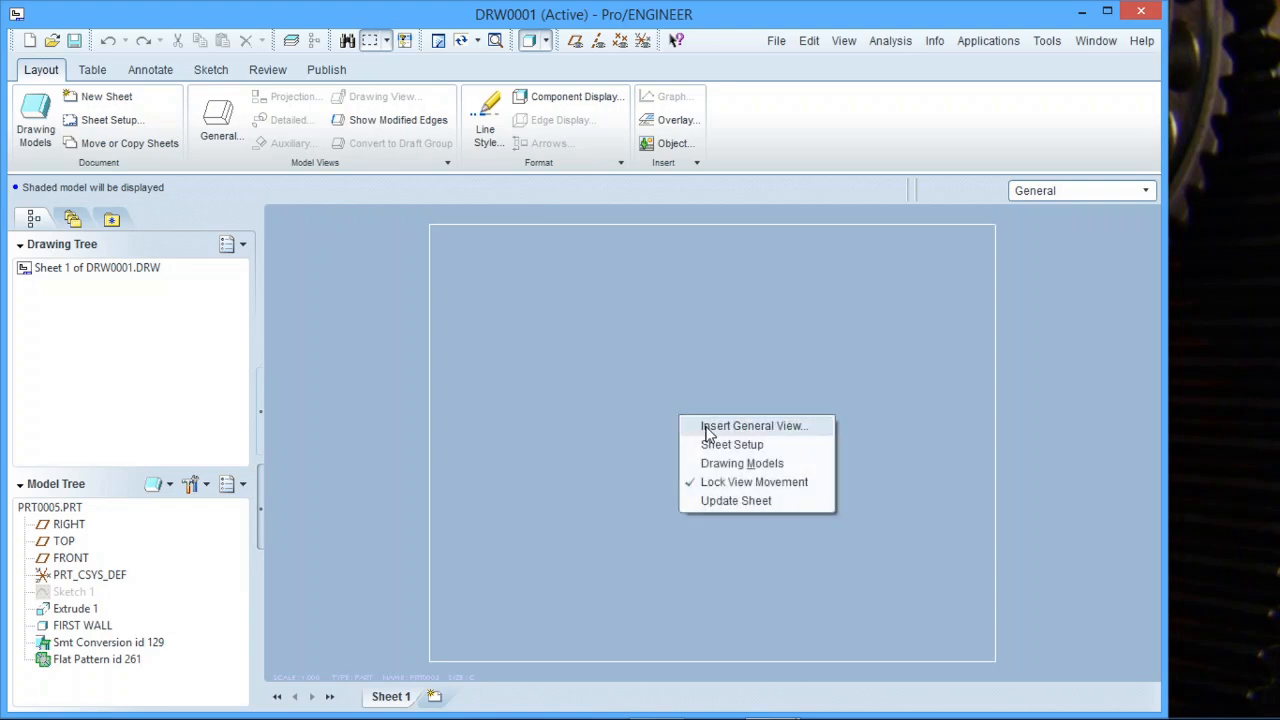
click(707, 427)
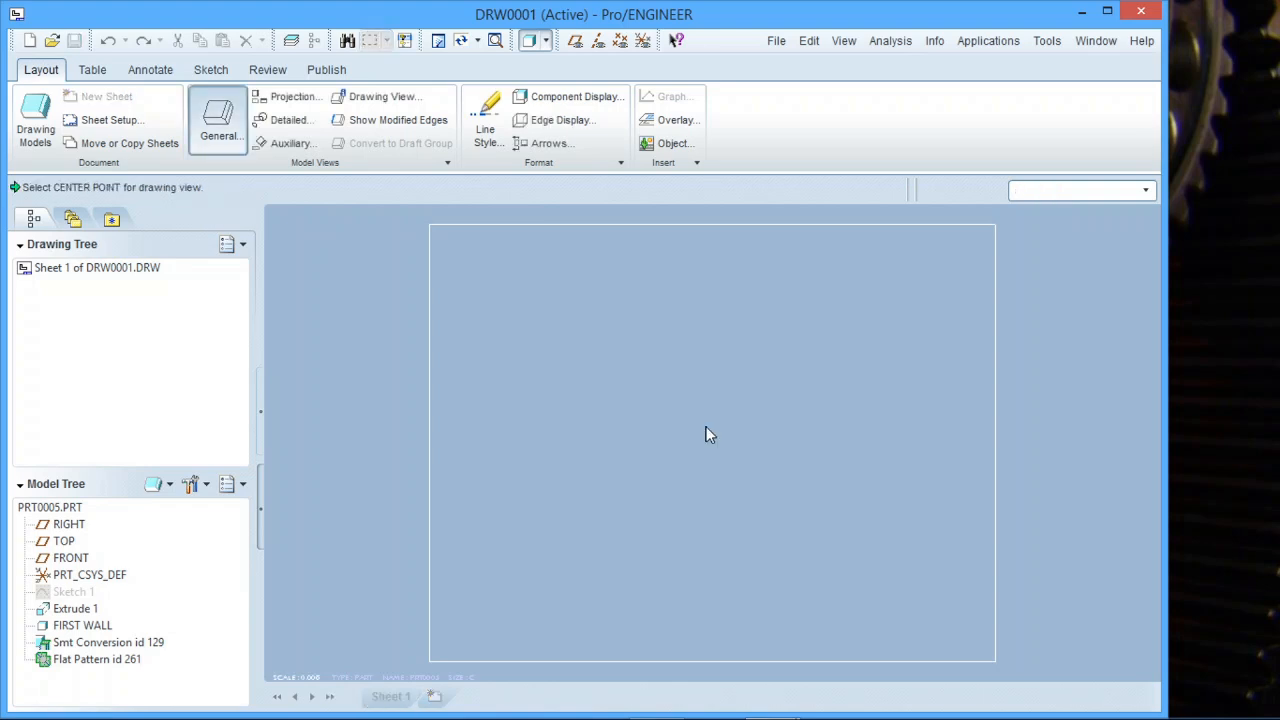
click(706, 428)
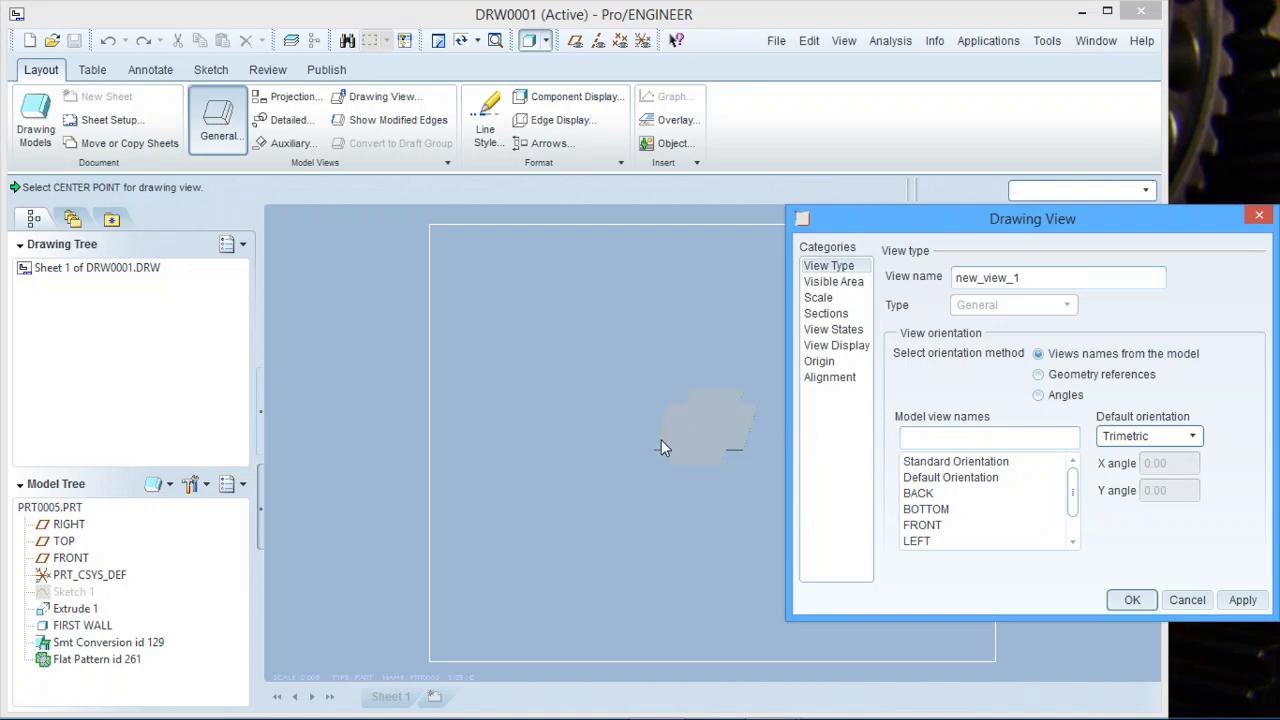
scroll(753, 405, down, 5)
scroll(628, 441, up, 3)
scroll(650, 482, down, 2)
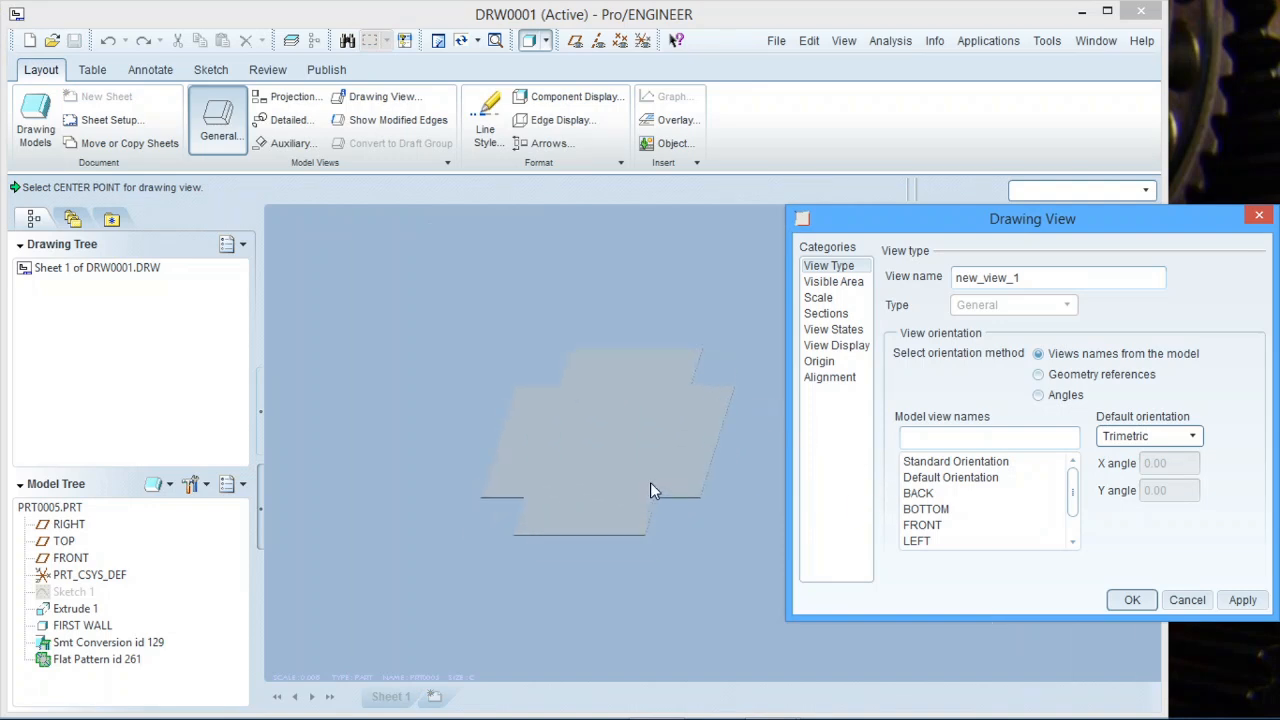
scroll(650, 482, up, 4)
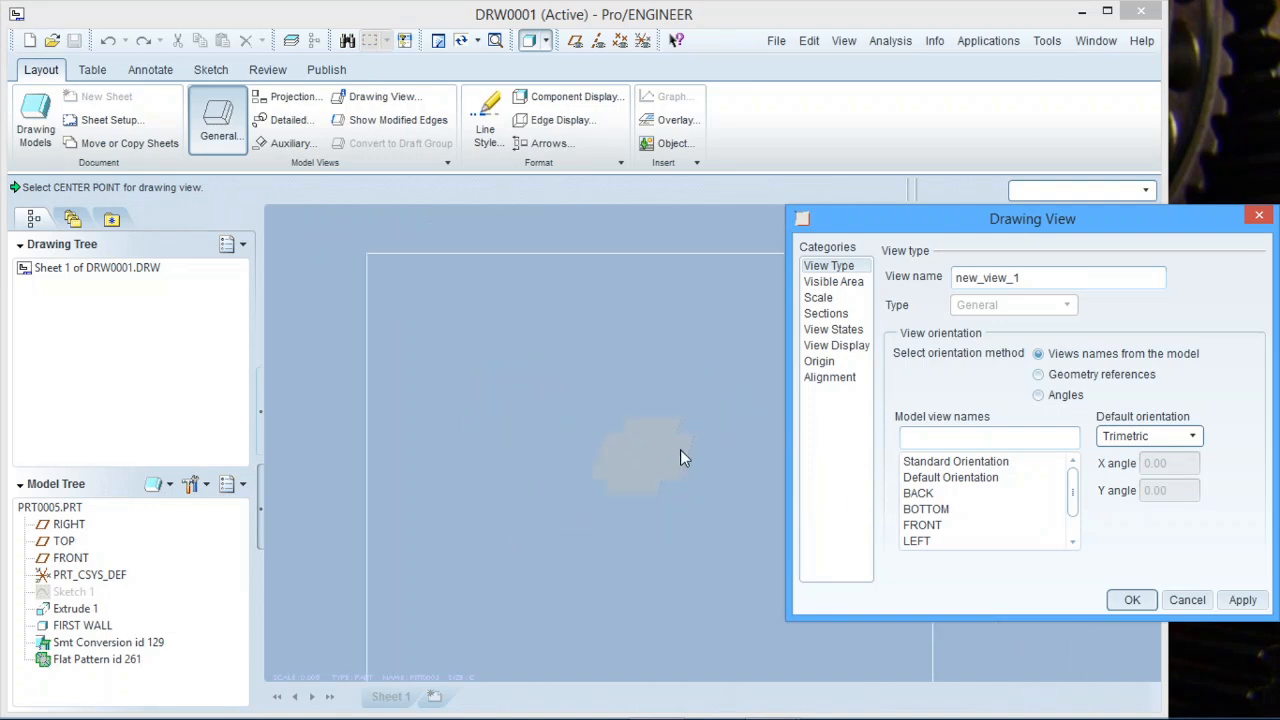
scroll(680, 458, down, 2)
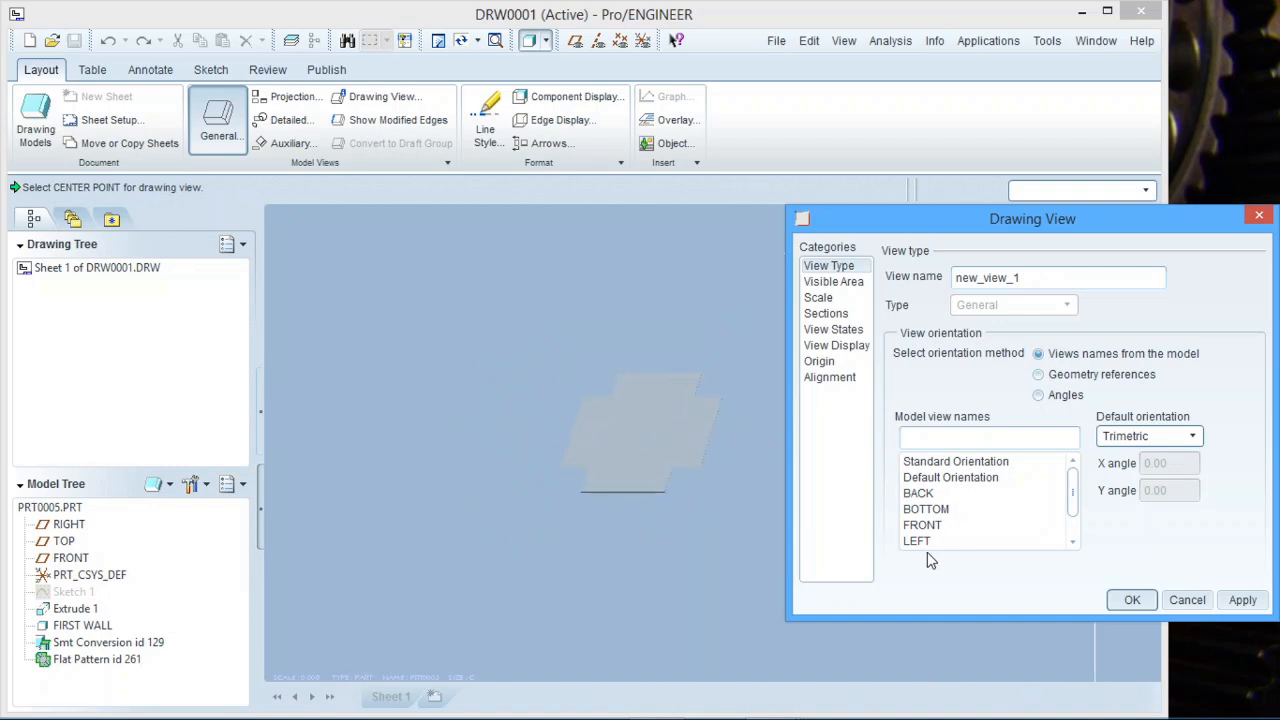
click(1128, 604)
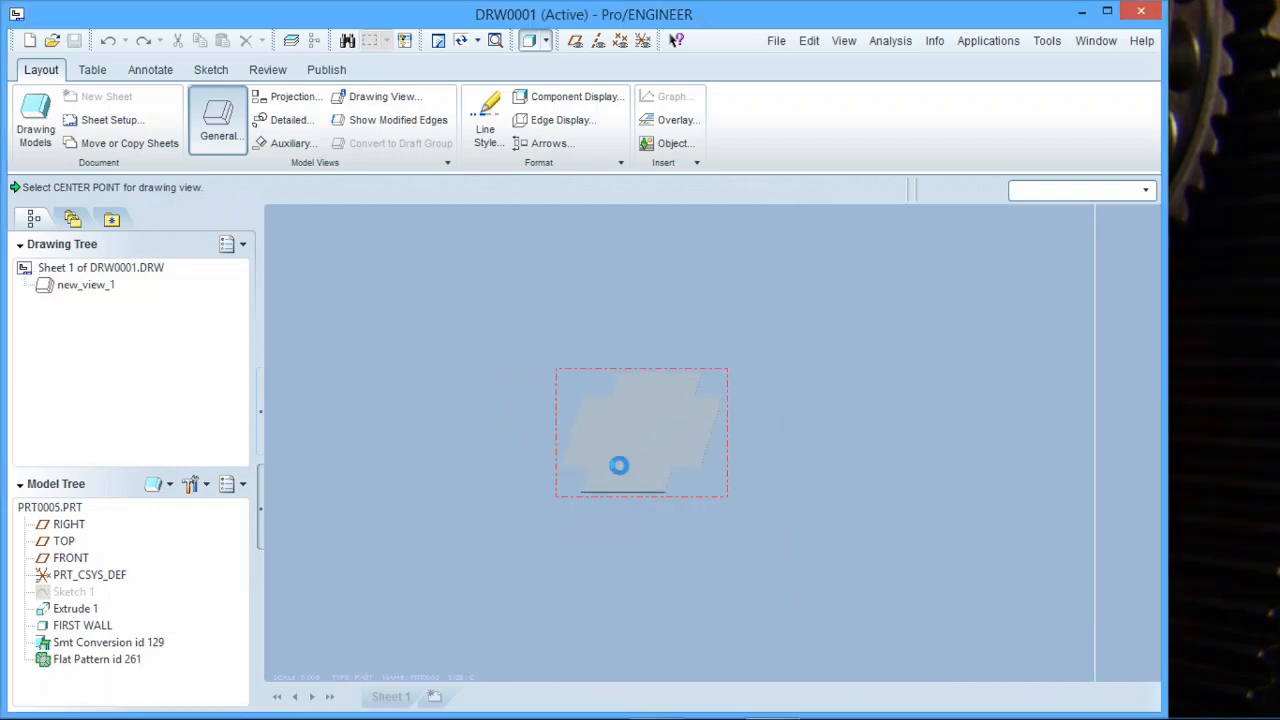
click(617, 436)
click(936, 380)
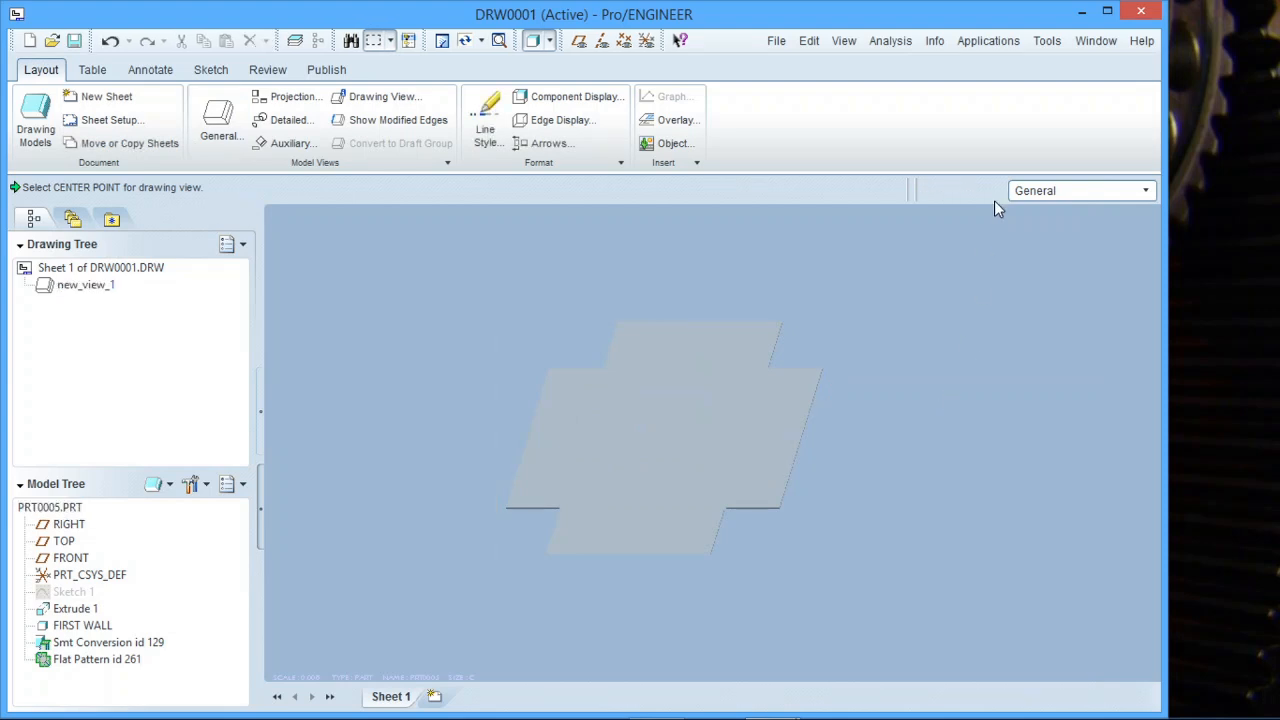
Switch to the part window and suppress the Flat Pattern feature.
click(1093, 42)
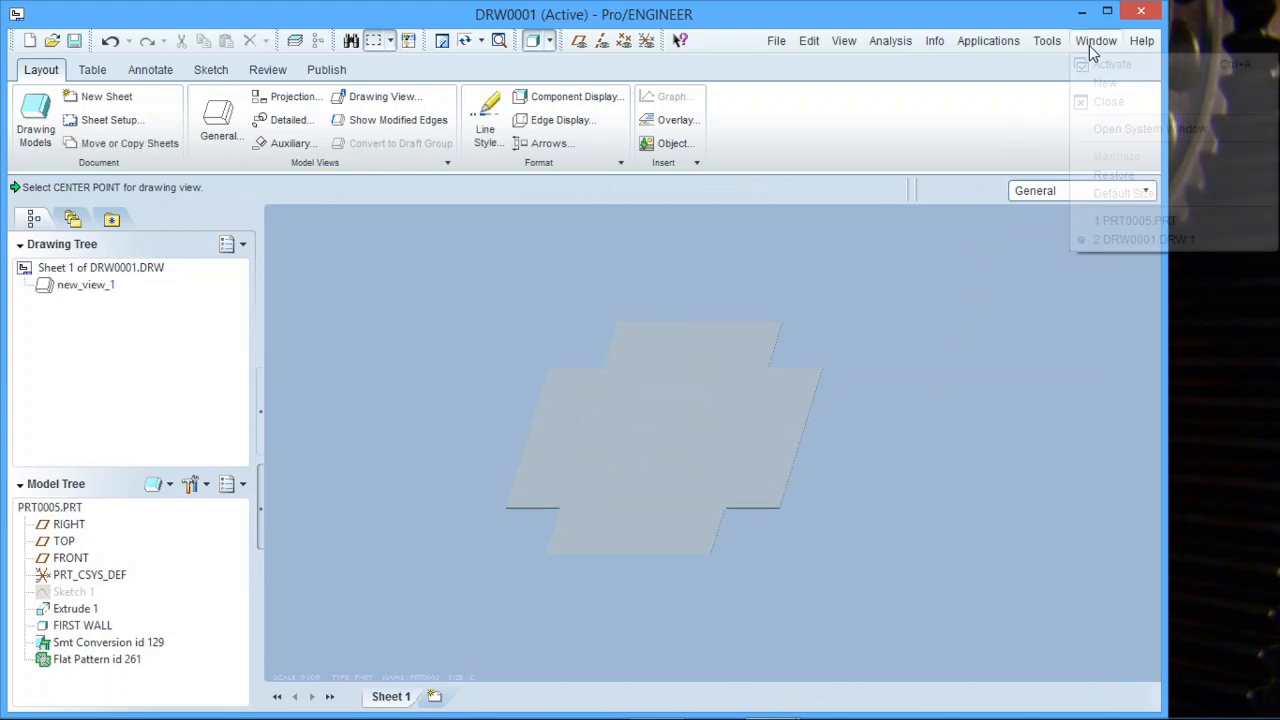
click(1130, 222)
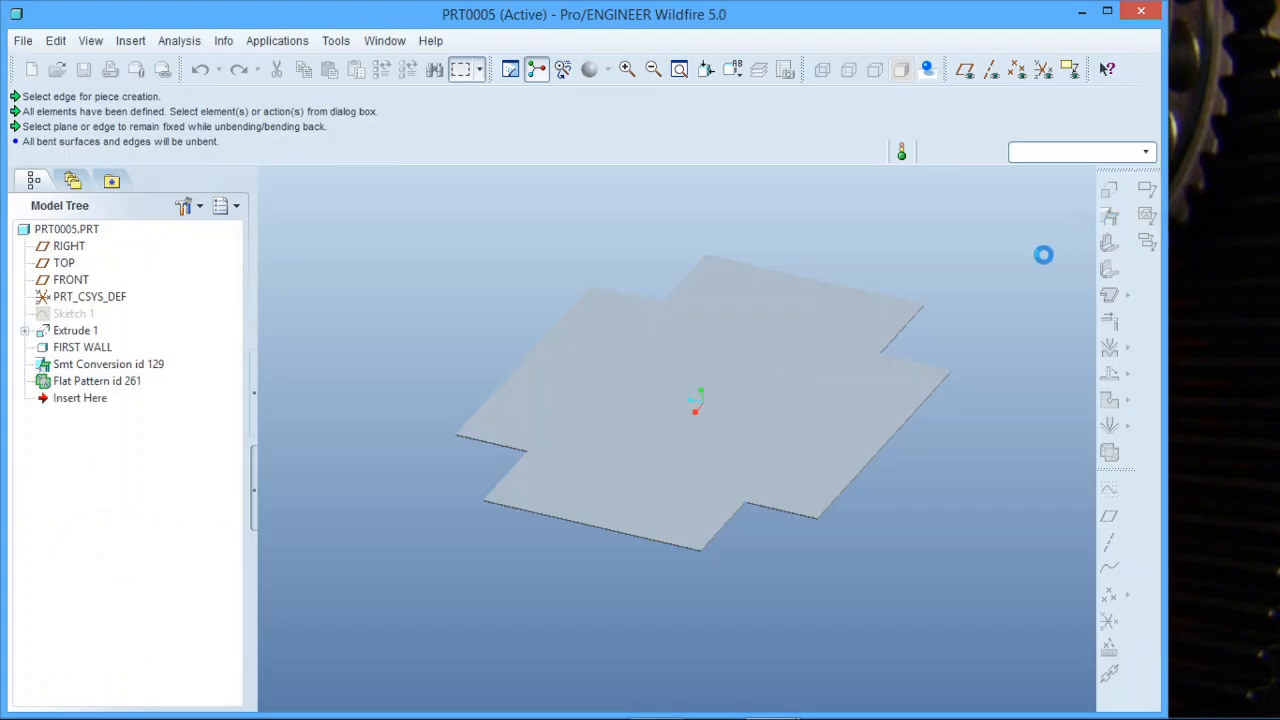
click(100, 382)
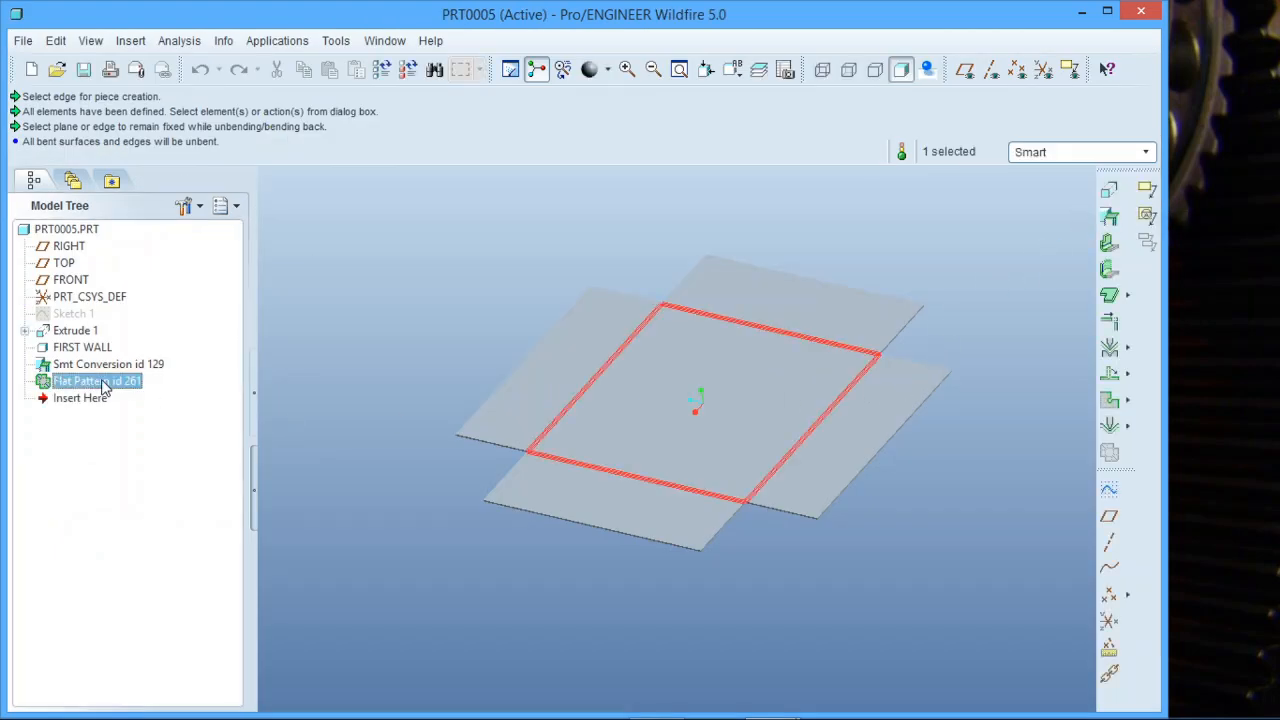
right_click(103, 387)
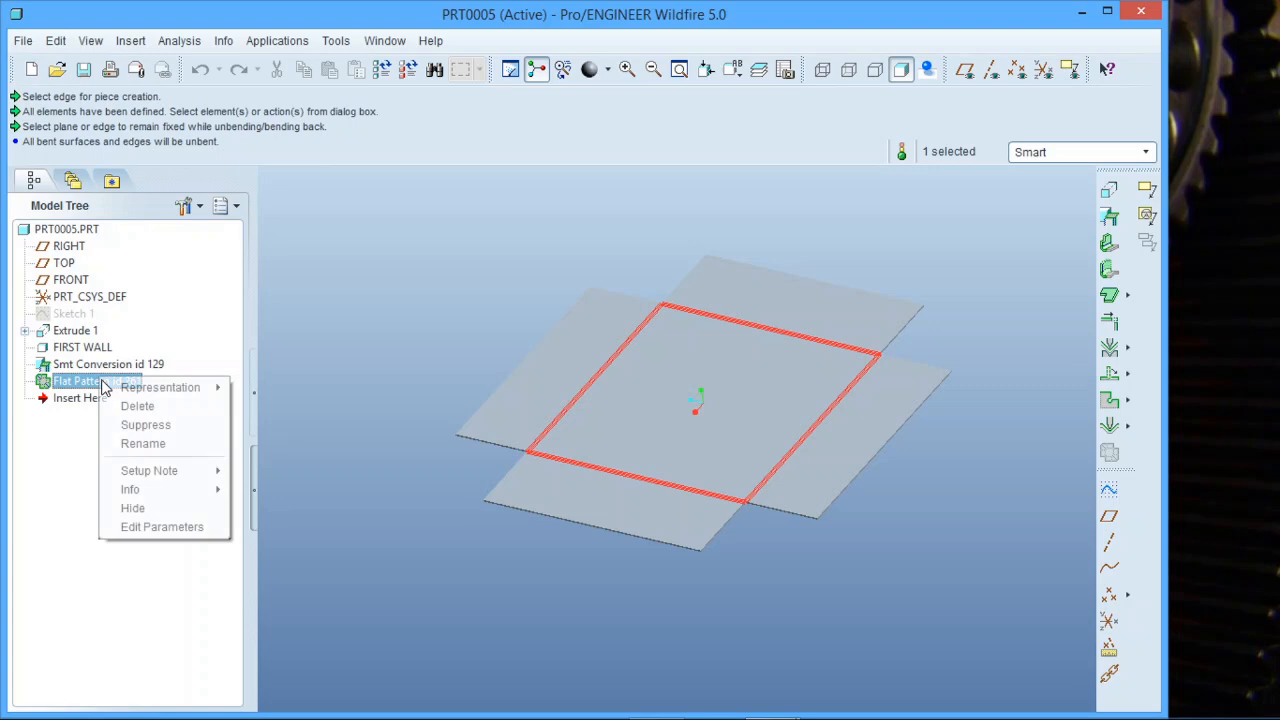
click(150, 422)
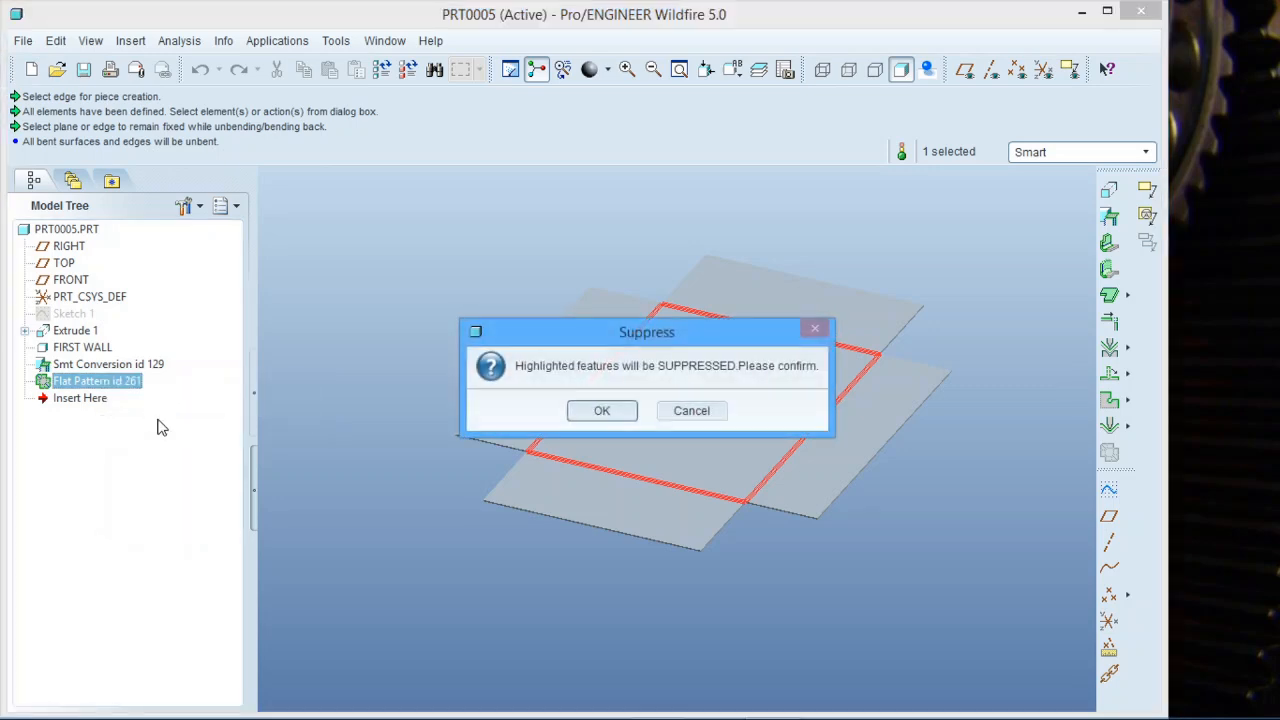
click(601, 410)
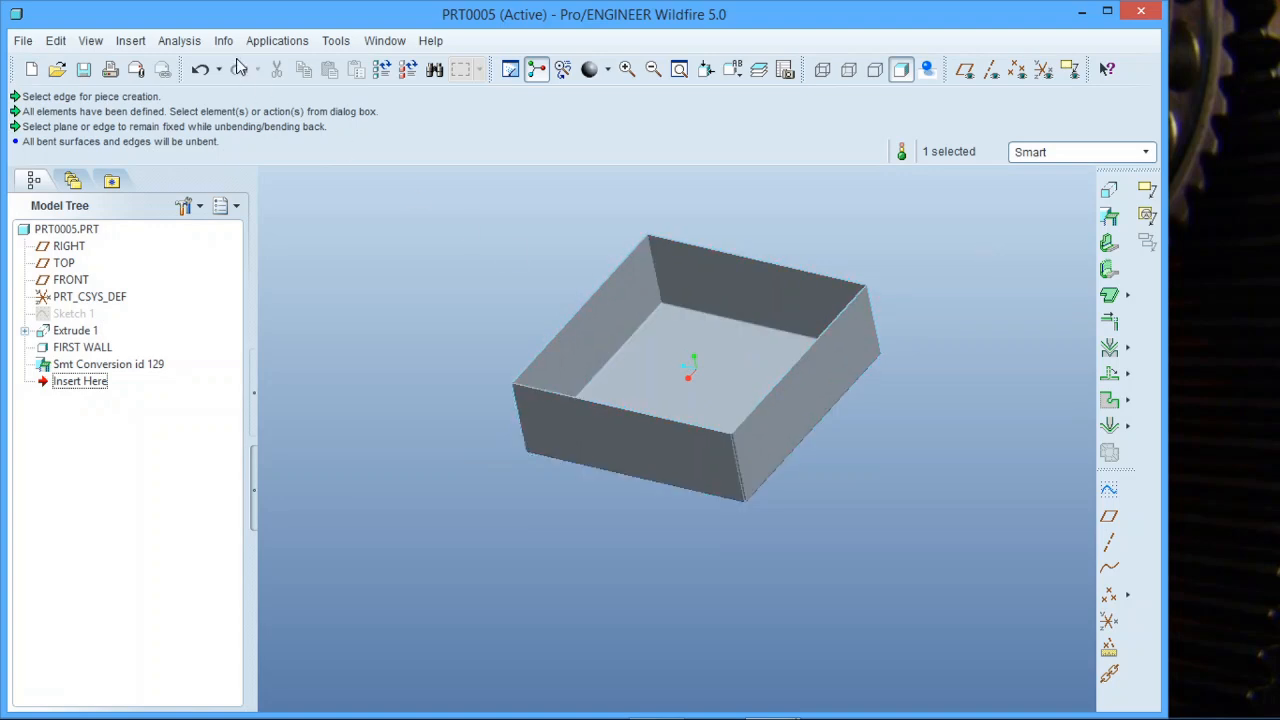
Return to the drawing window and add a second sheet to the drawing.
click(385, 41)
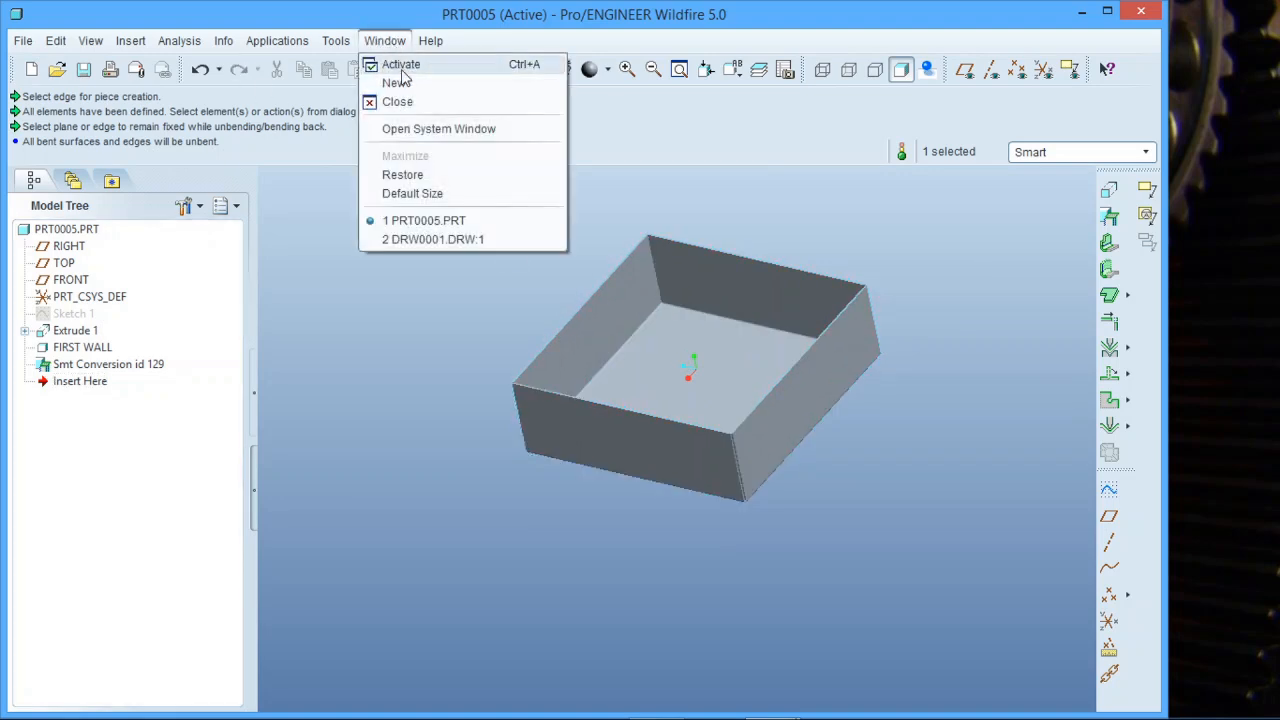
click(412, 238)
mouse_move(700, 474)
middle_down()
mouse_move(667, 445)
mouse_move(686, 465)
middle_up()
scroll(686, 463, up, 6)
scroll(680, 441, down, 1)
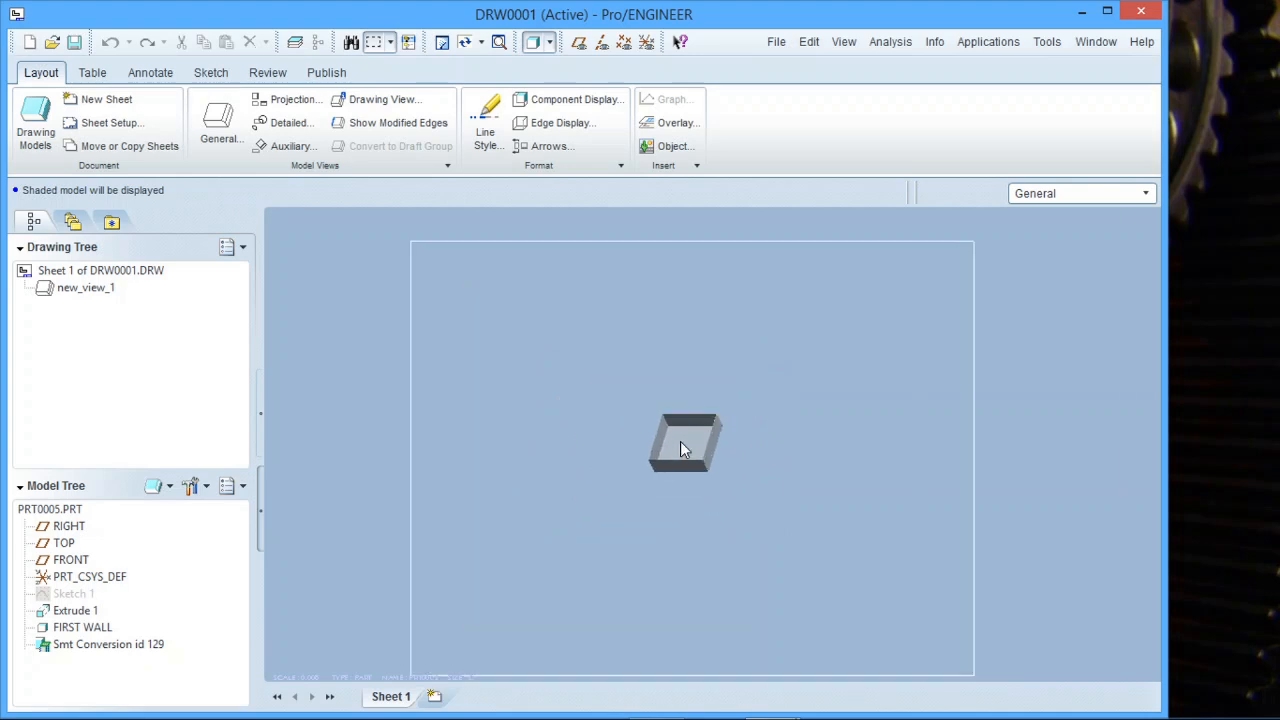
scroll(680, 441, up, 1)
scroll(679, 479, down, 1)
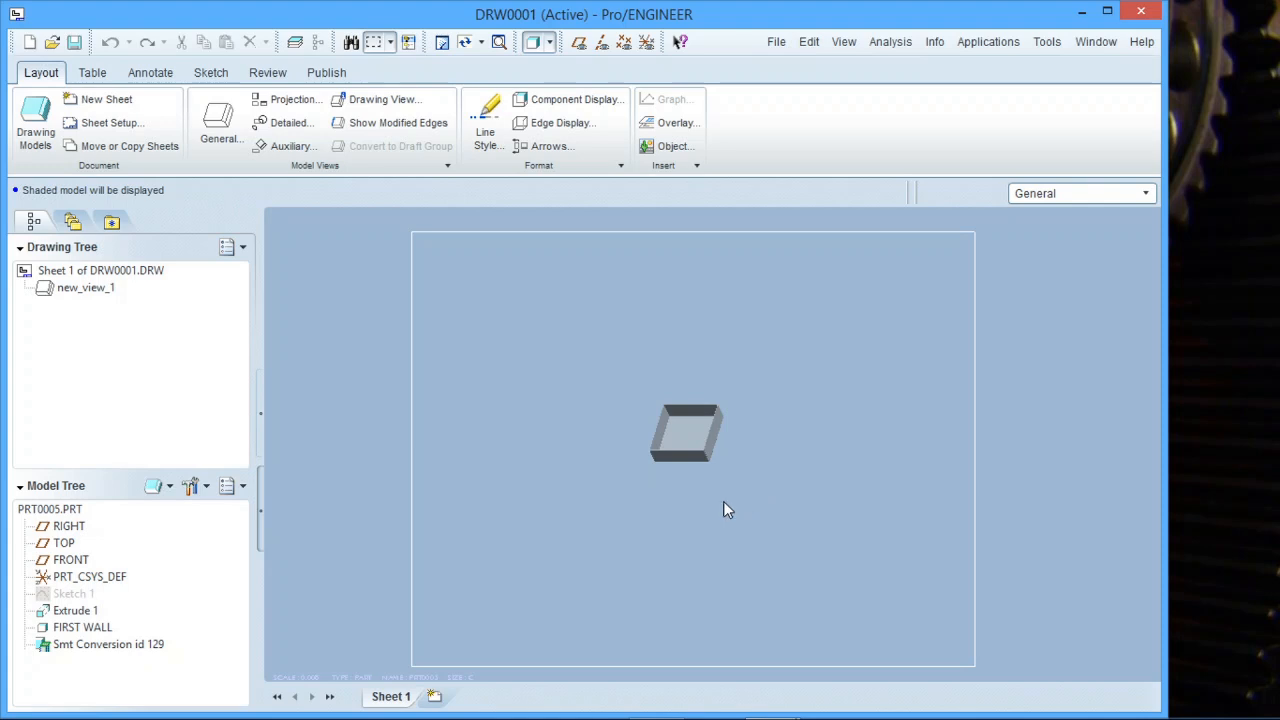
click(434, 696)
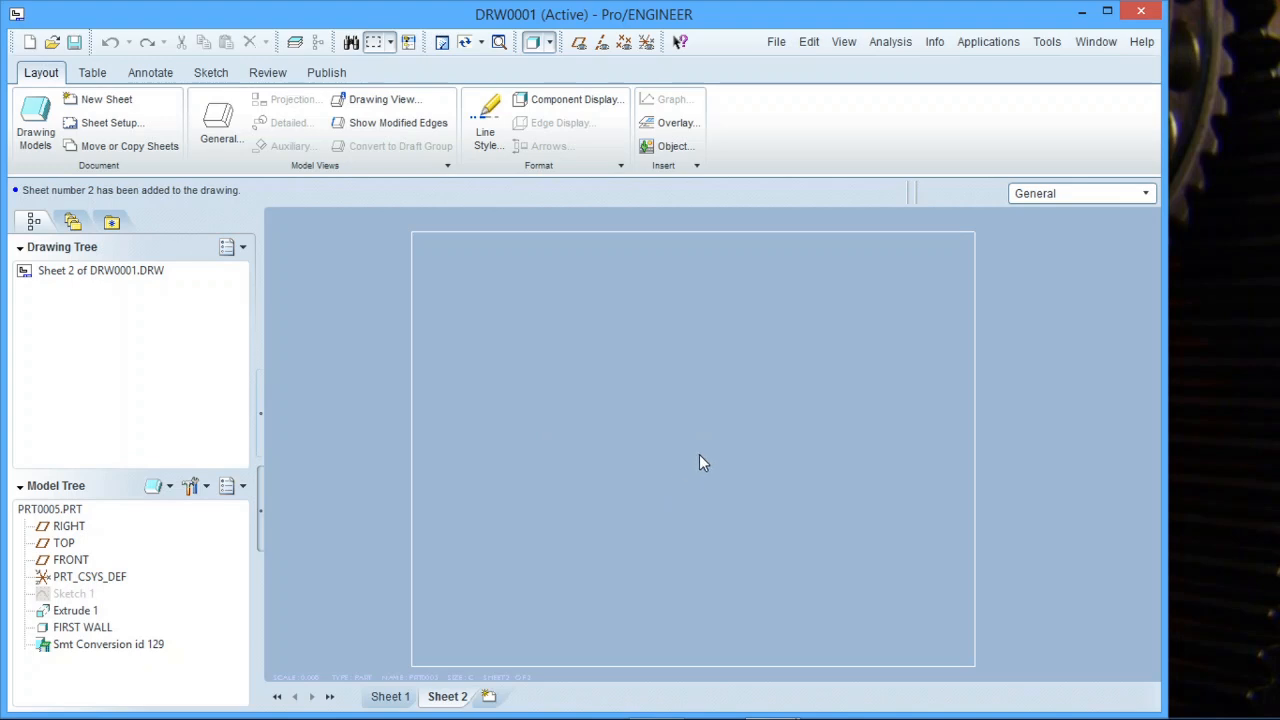
Switch to the part and create a Flat State instance named PRT0005_FLAT1 through sheet-metal setup.
click(1092, 43)
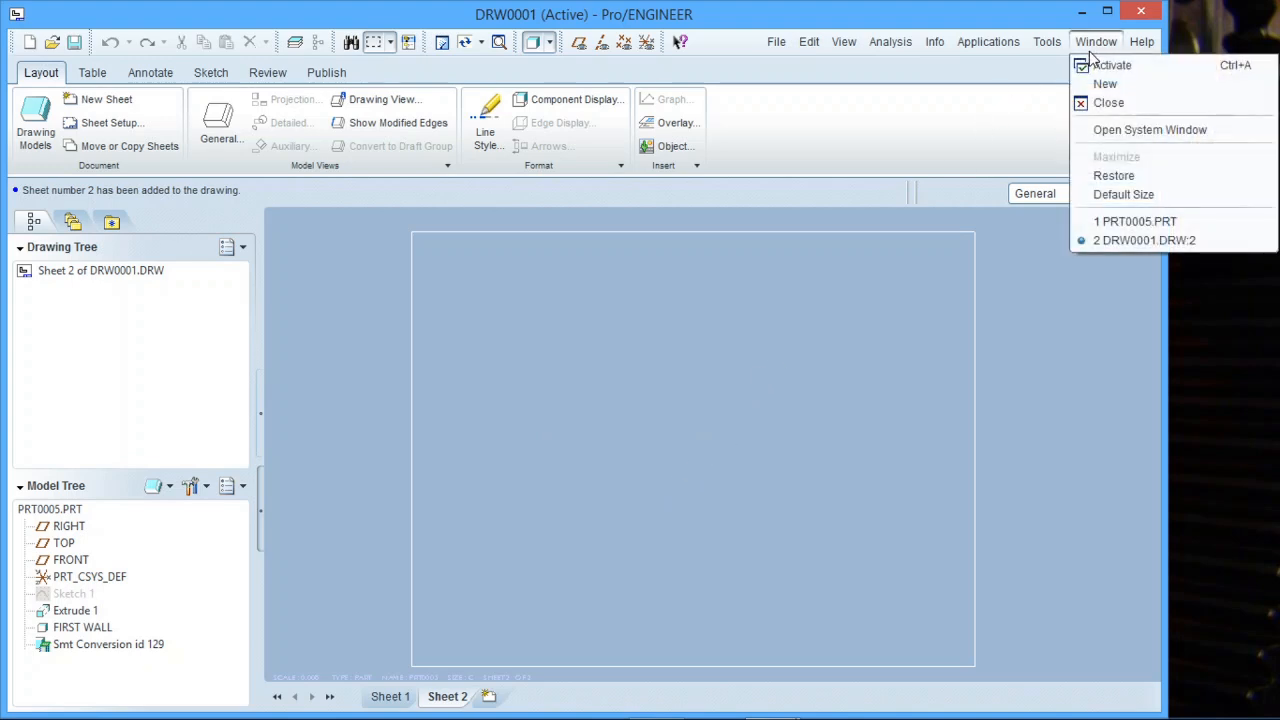
click(1110, 221)
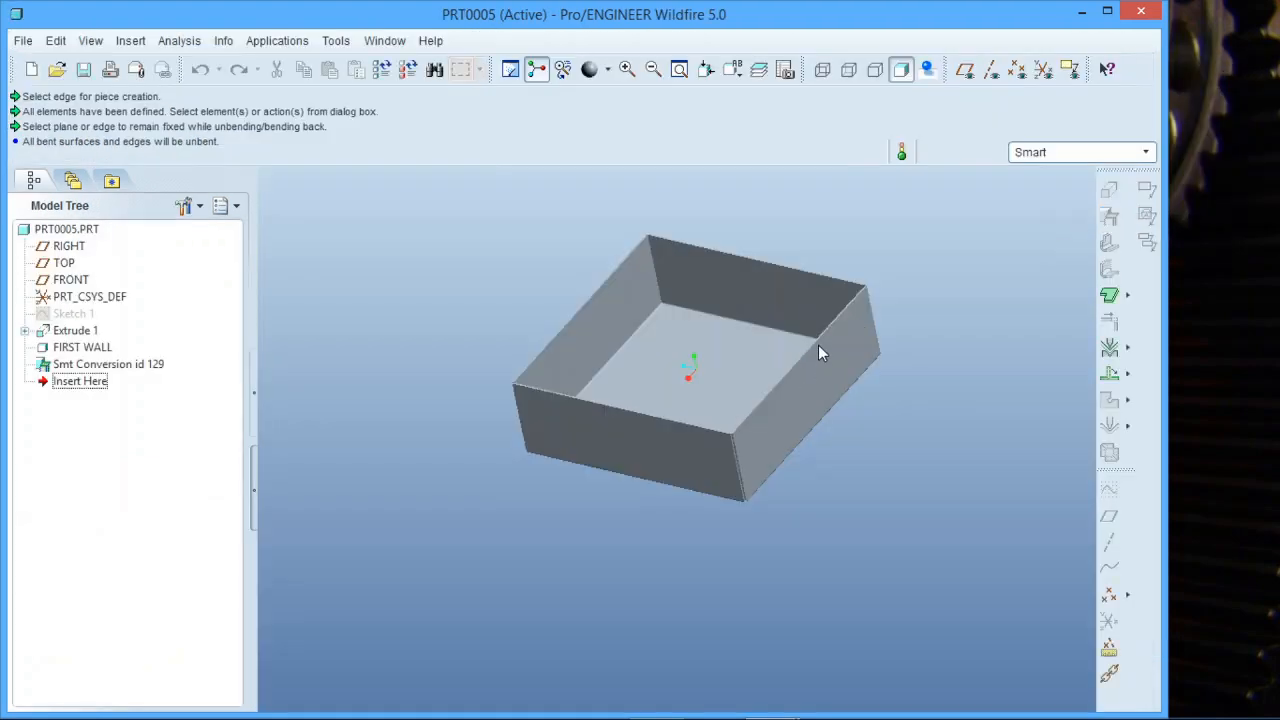
scroll(759, 350, up, 2)
scroll(803, 286, down, 3)
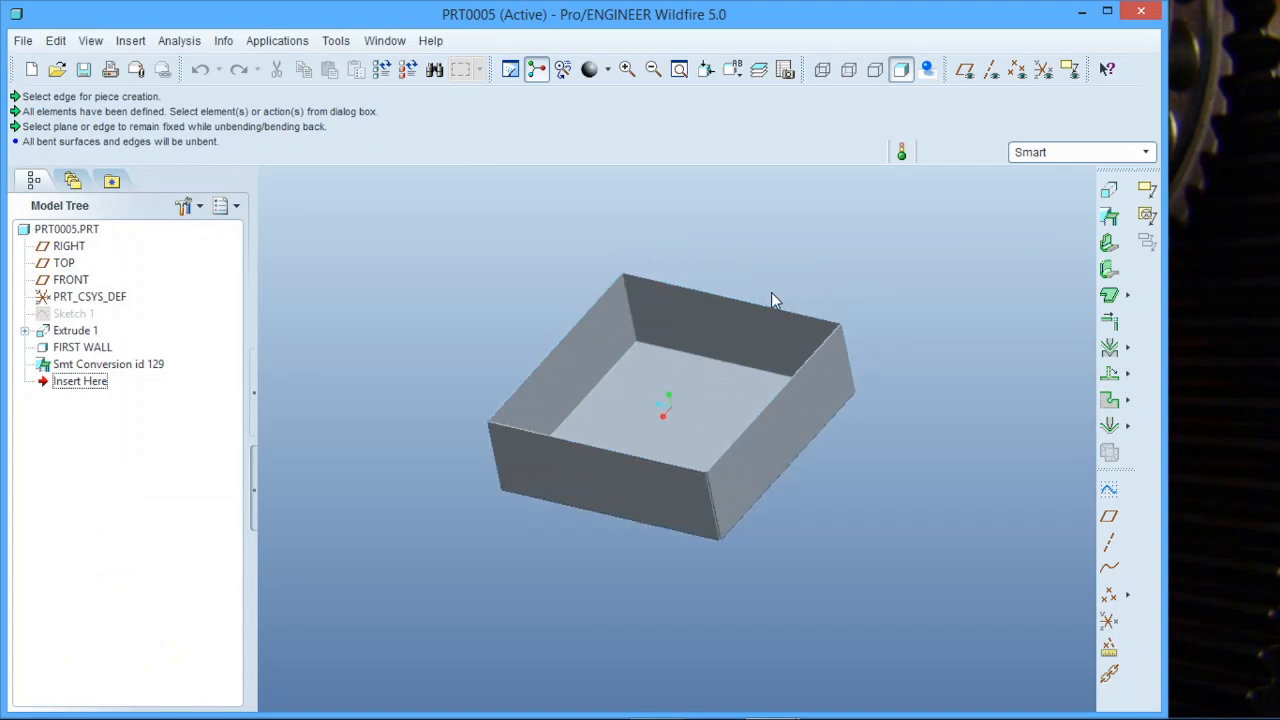
click(56, 44)
click(56, 46)
click(56, 44)
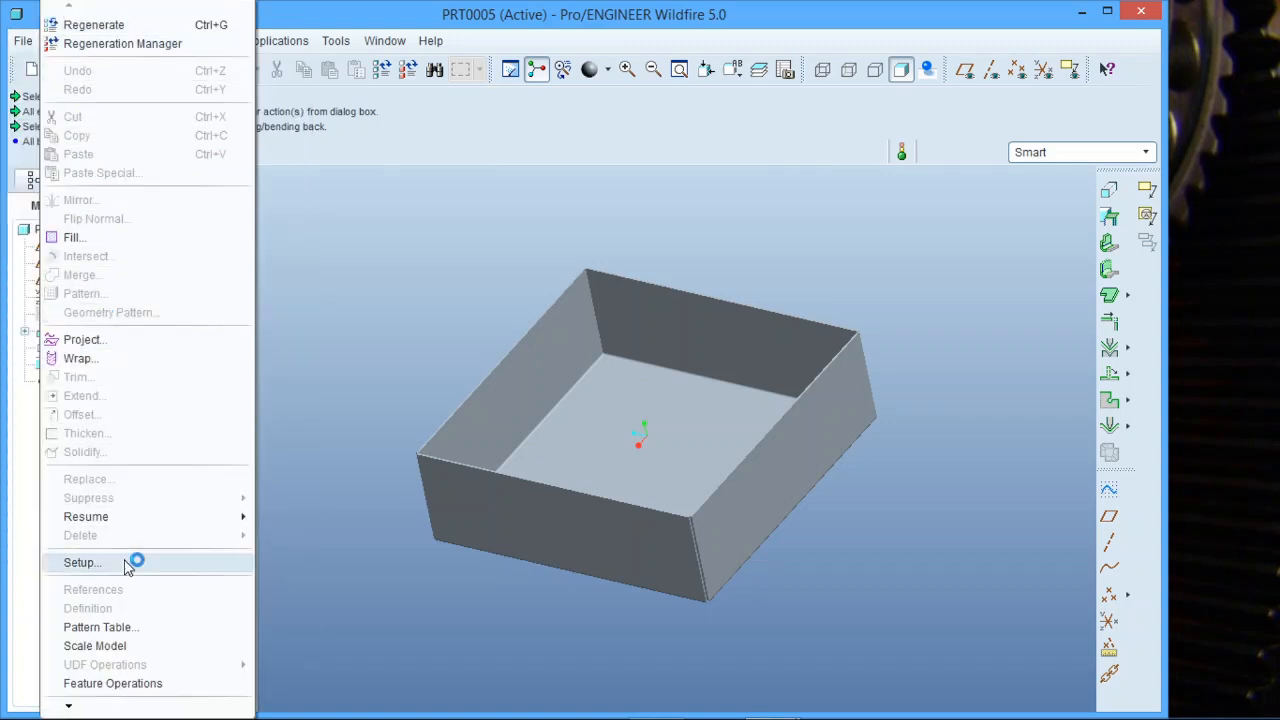
click(125, 563)
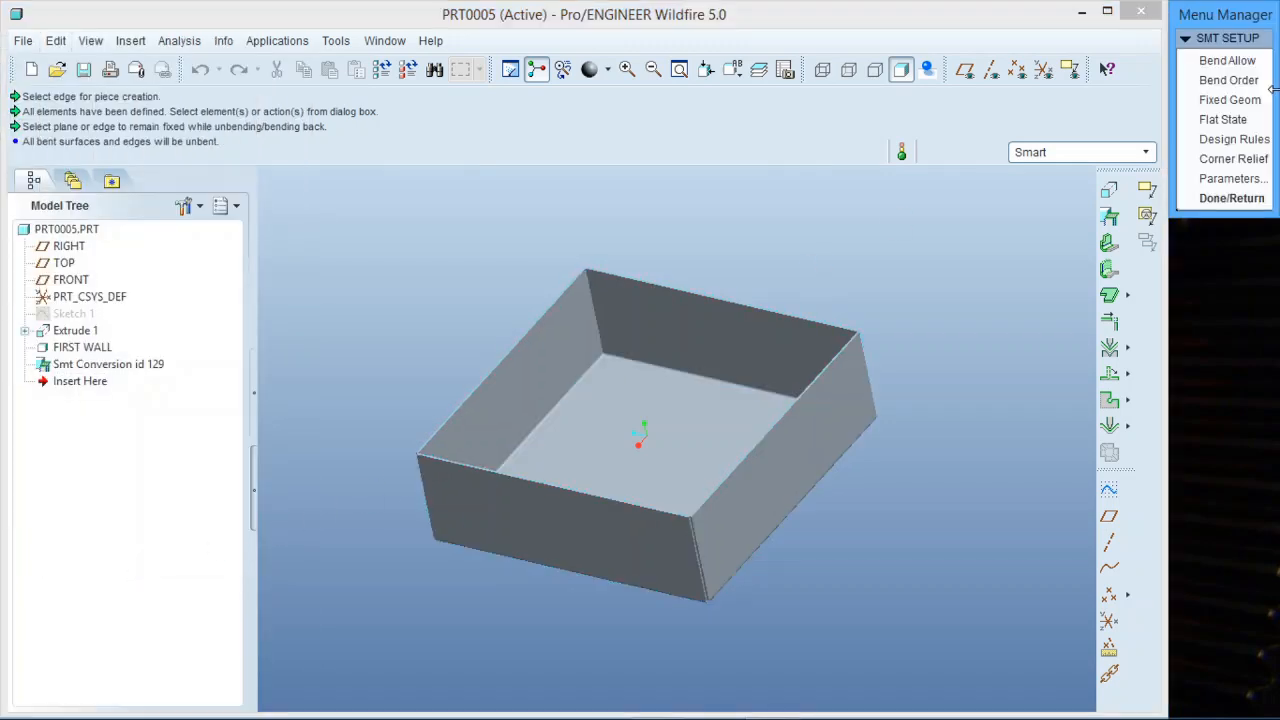
click(1222, 120)
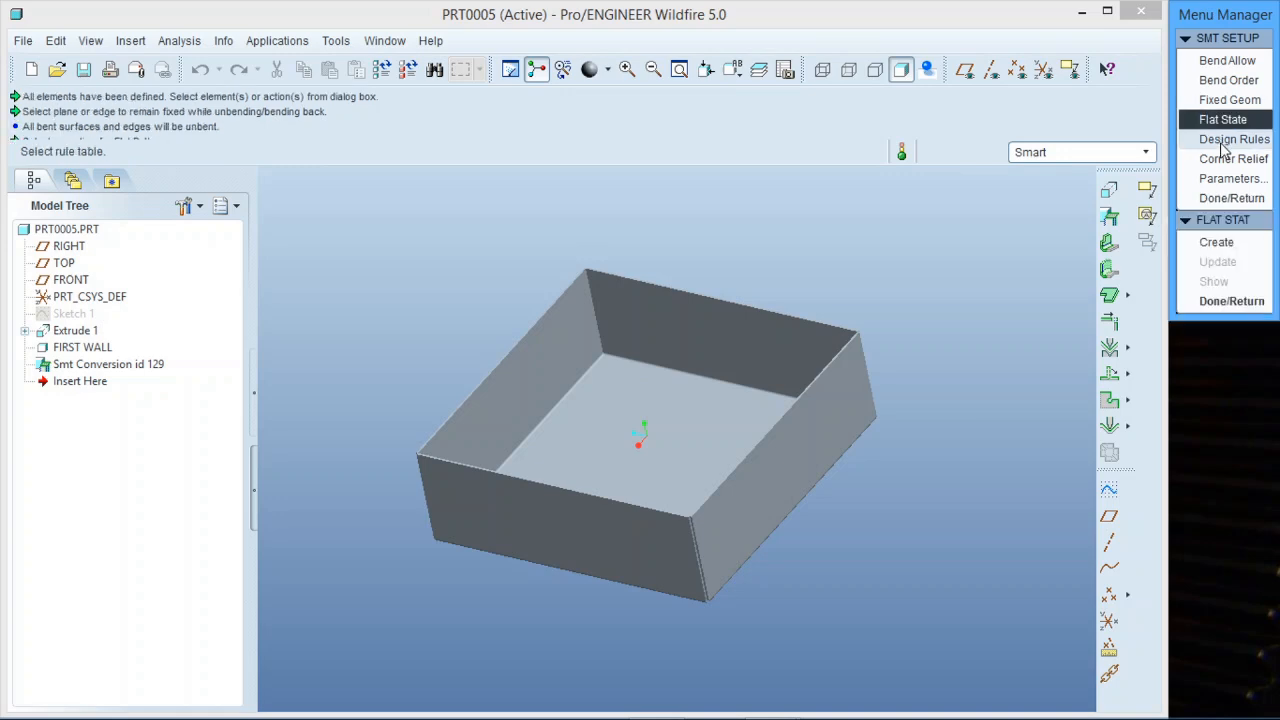
click(1218, 245)
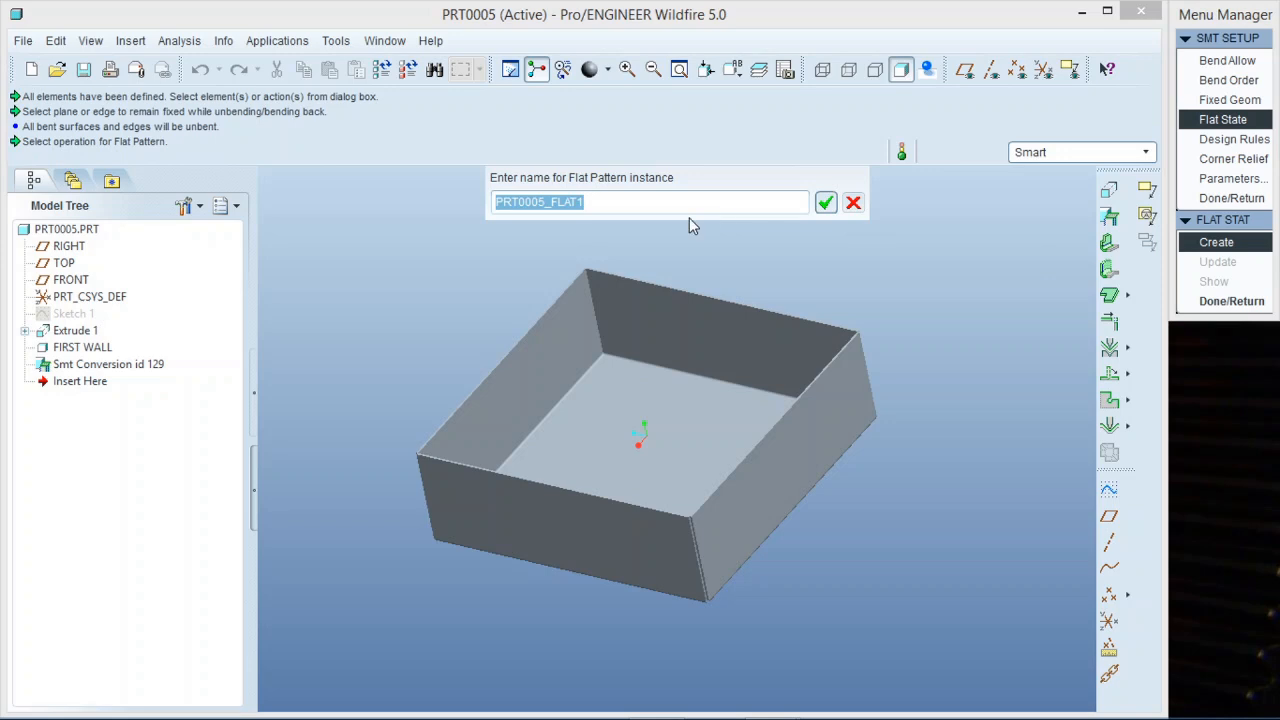
click(826, 204)
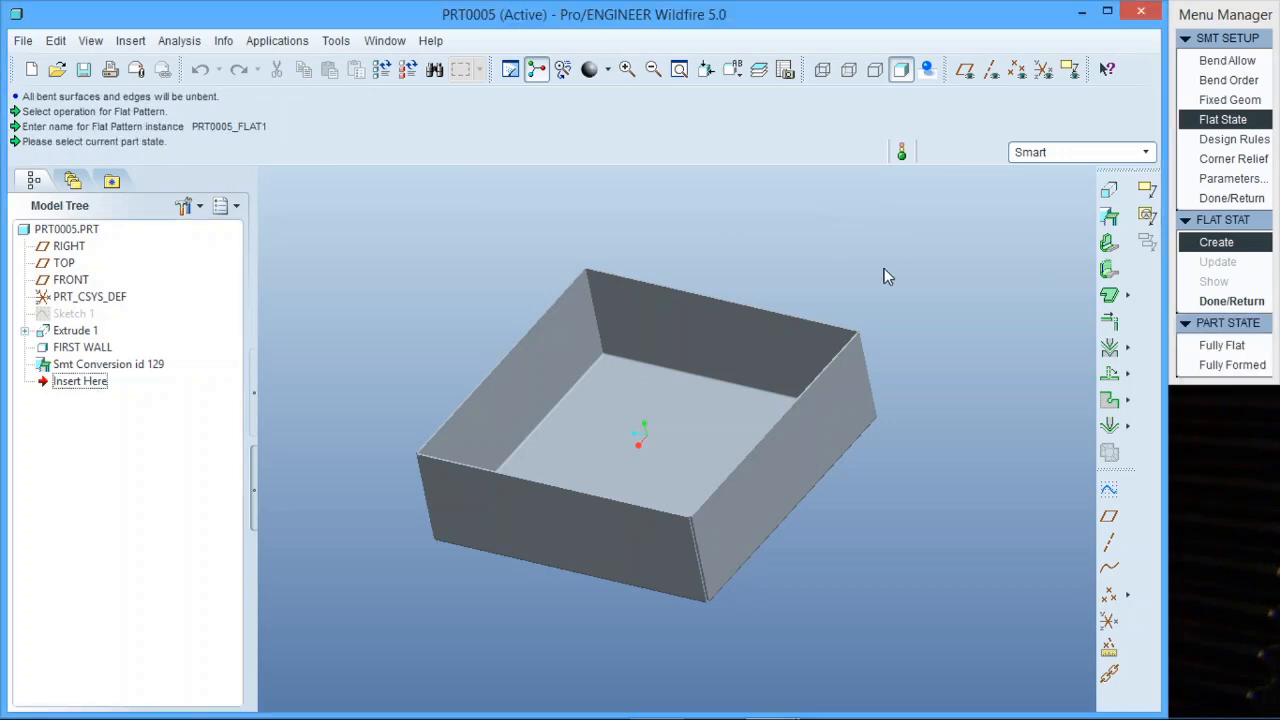
Set the part state to Fully Formed, fix the box's bottom face, and preview the unbend.
click(1222, 365)
click(1229, 366)
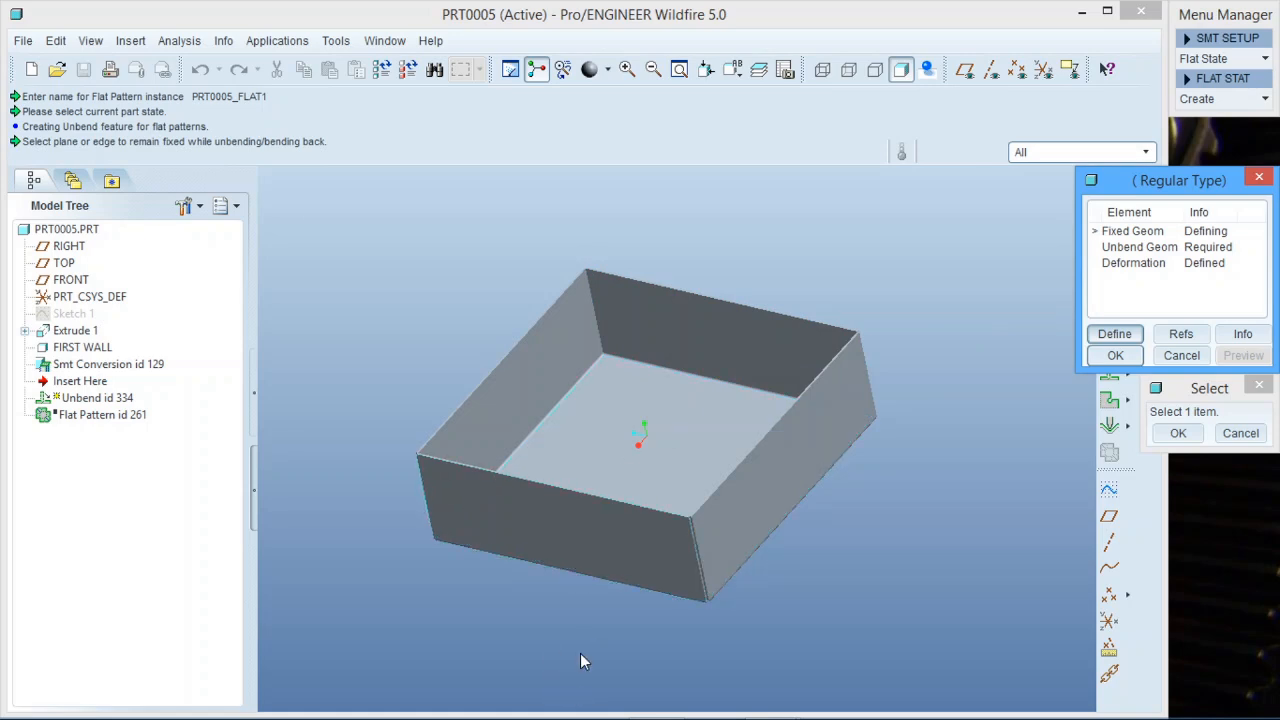
click(673, 447)
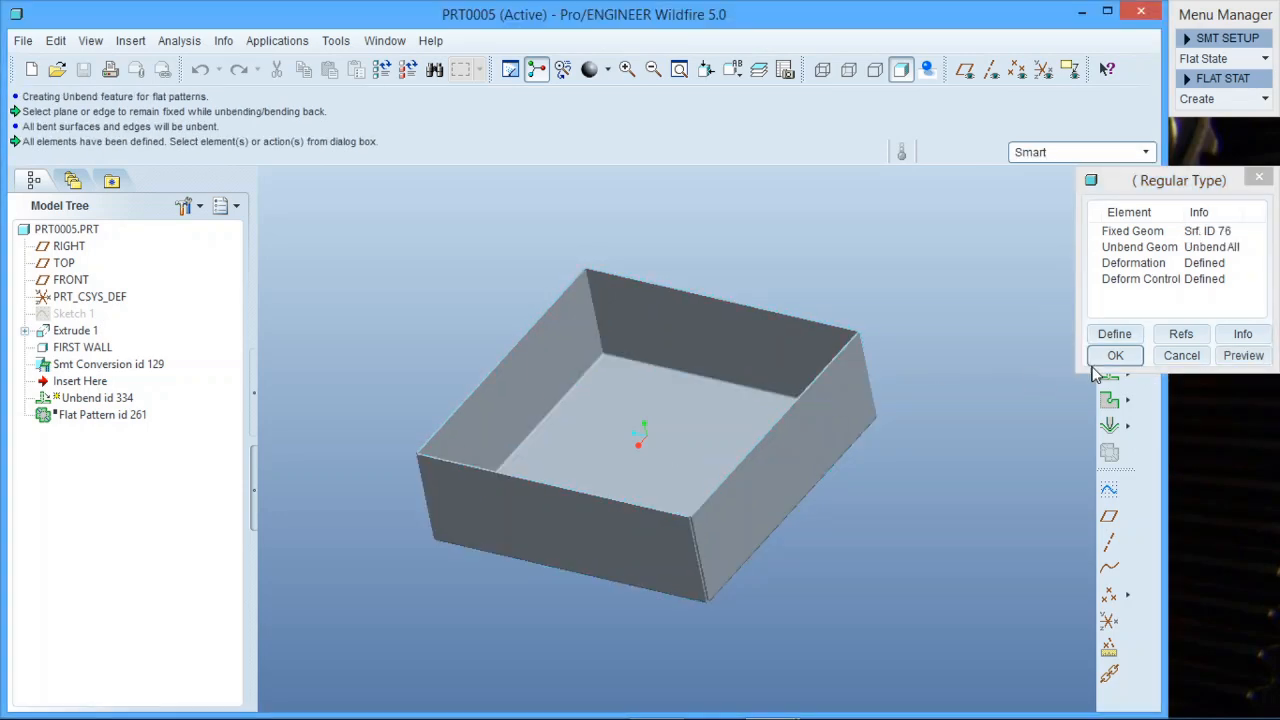
click(1258, 362)
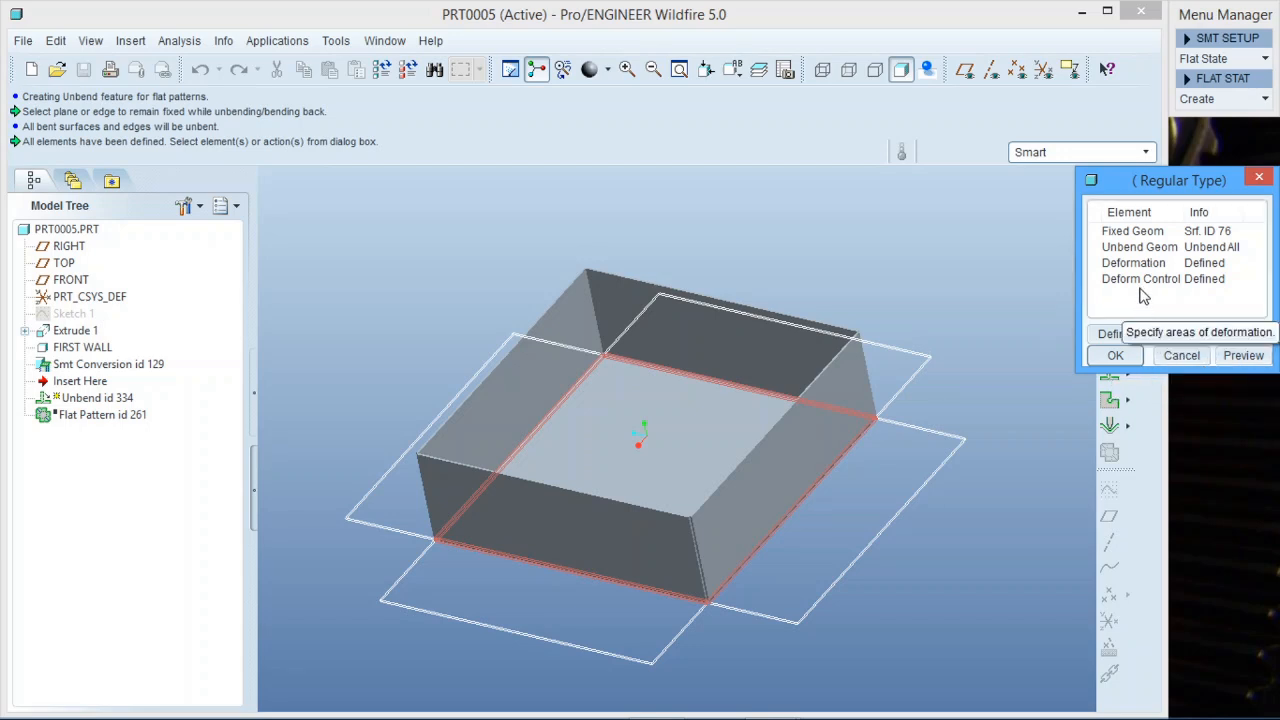
Try fixing a side wall of the box as the fixed geometry and preview the unbend.
click(1154, 233)
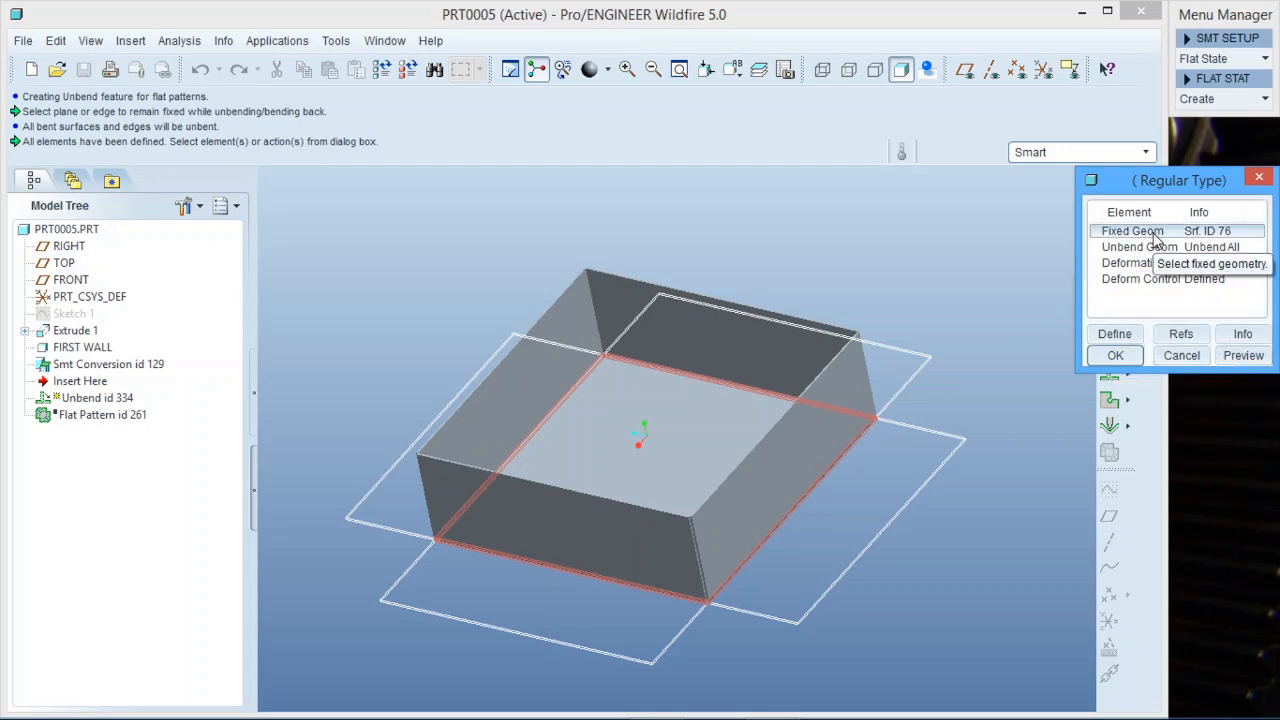
click(1130, 332)
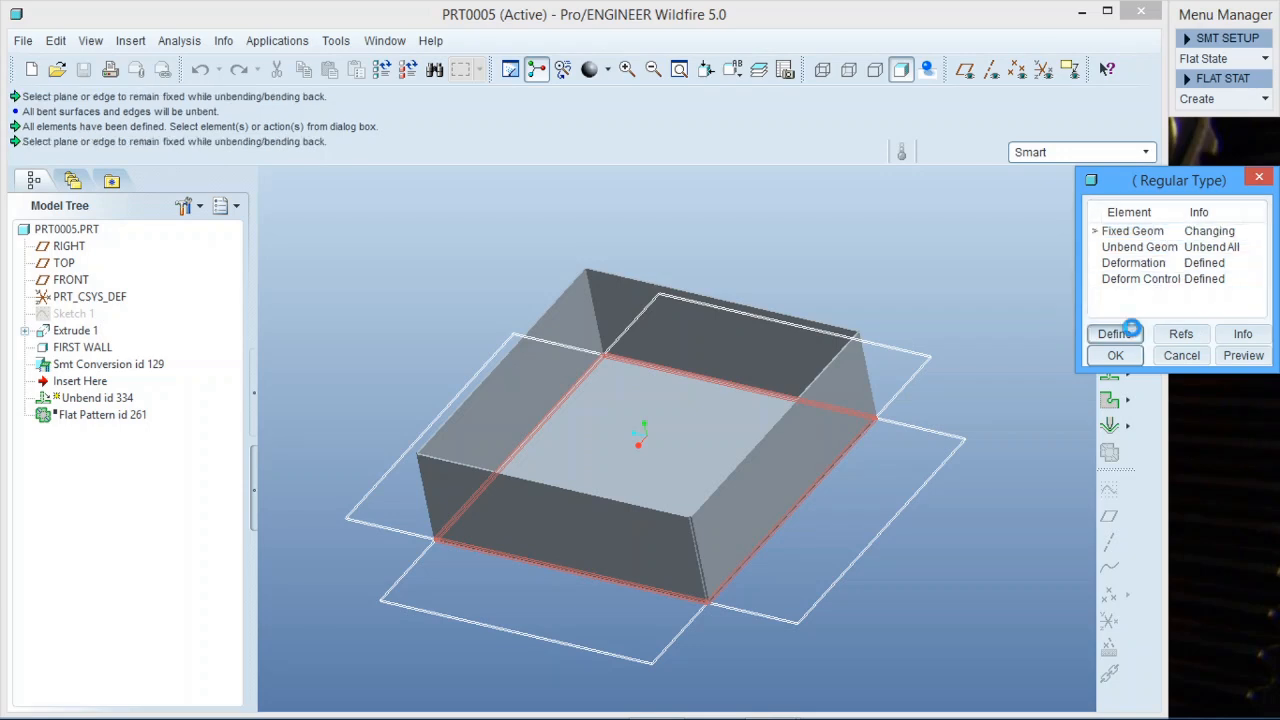
click(628, 527)
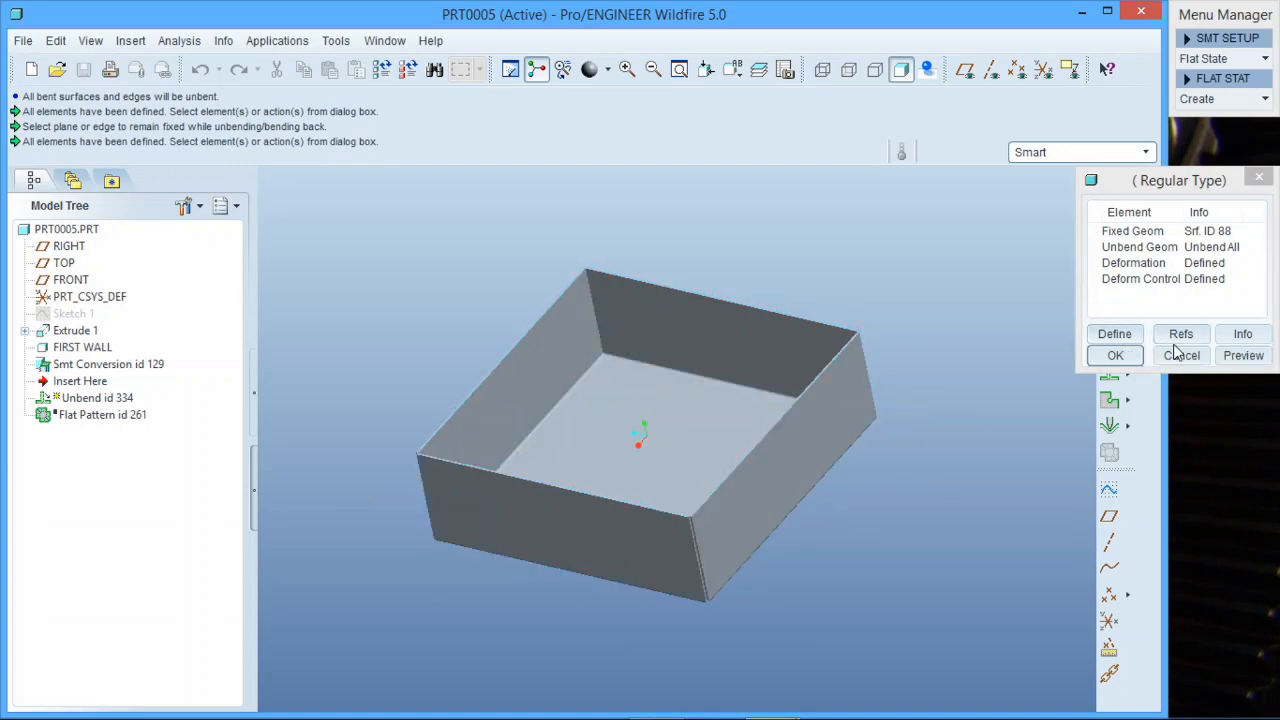
click(1240, 356)
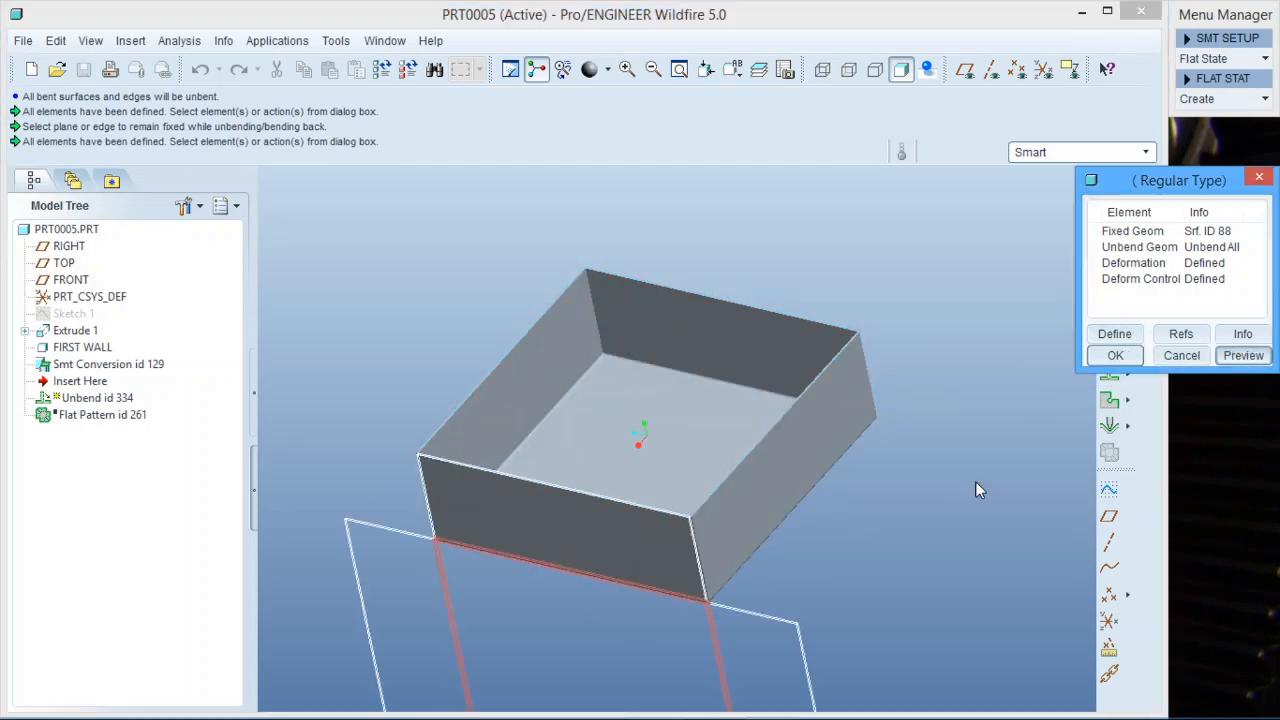
scroll(843, 340, up, 4)
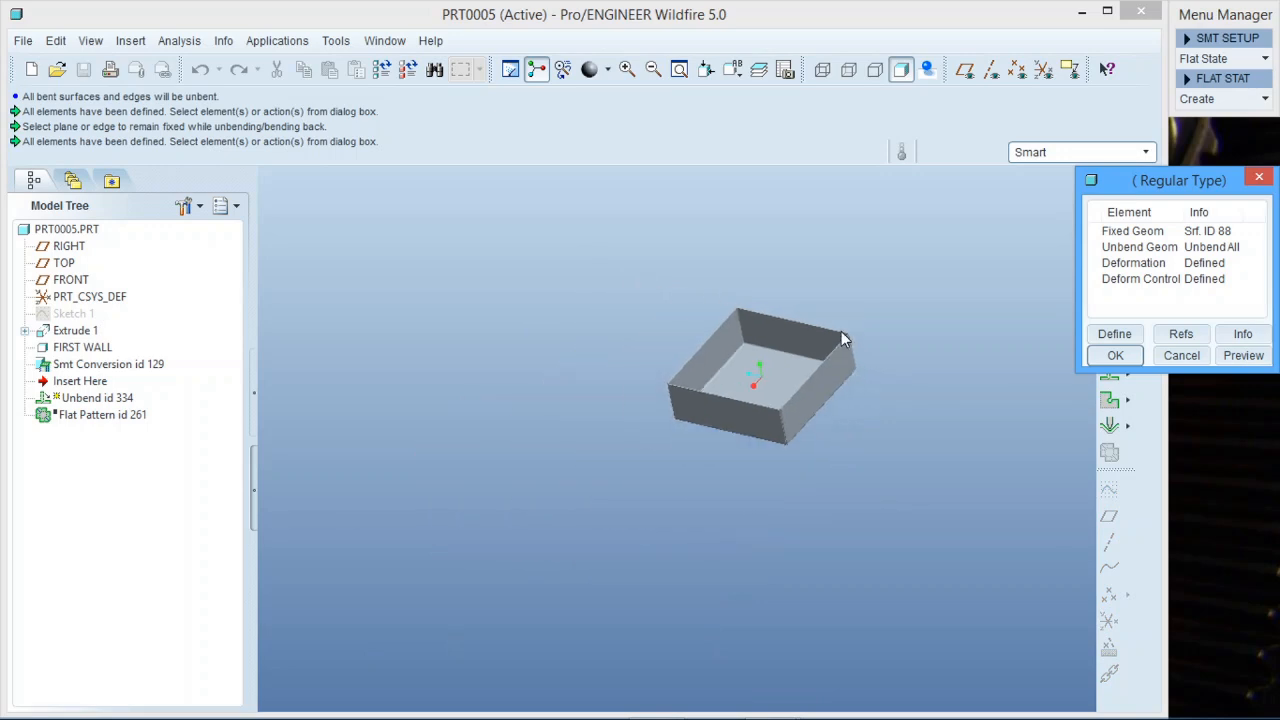
click(1245, 358)
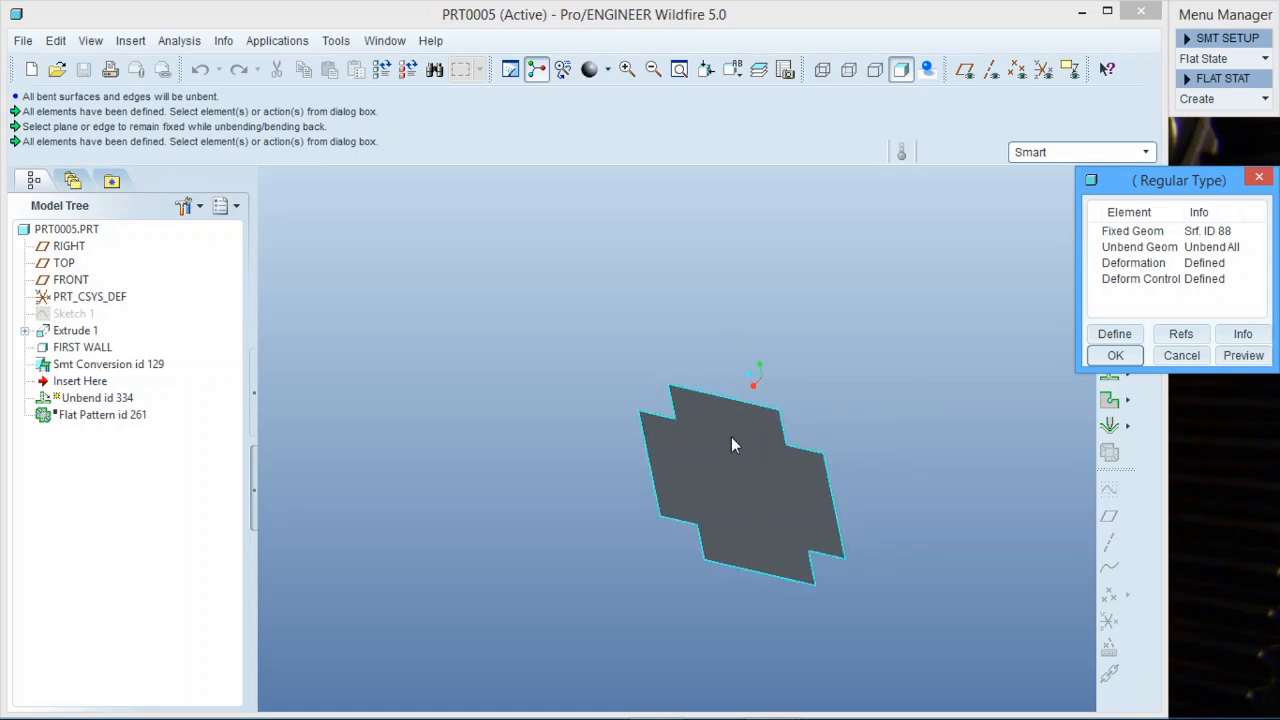
Redefine the fixed geometry as the box's bottom face and confirm the Flat State definition.
click(1172, 281)
click(1124, 231)
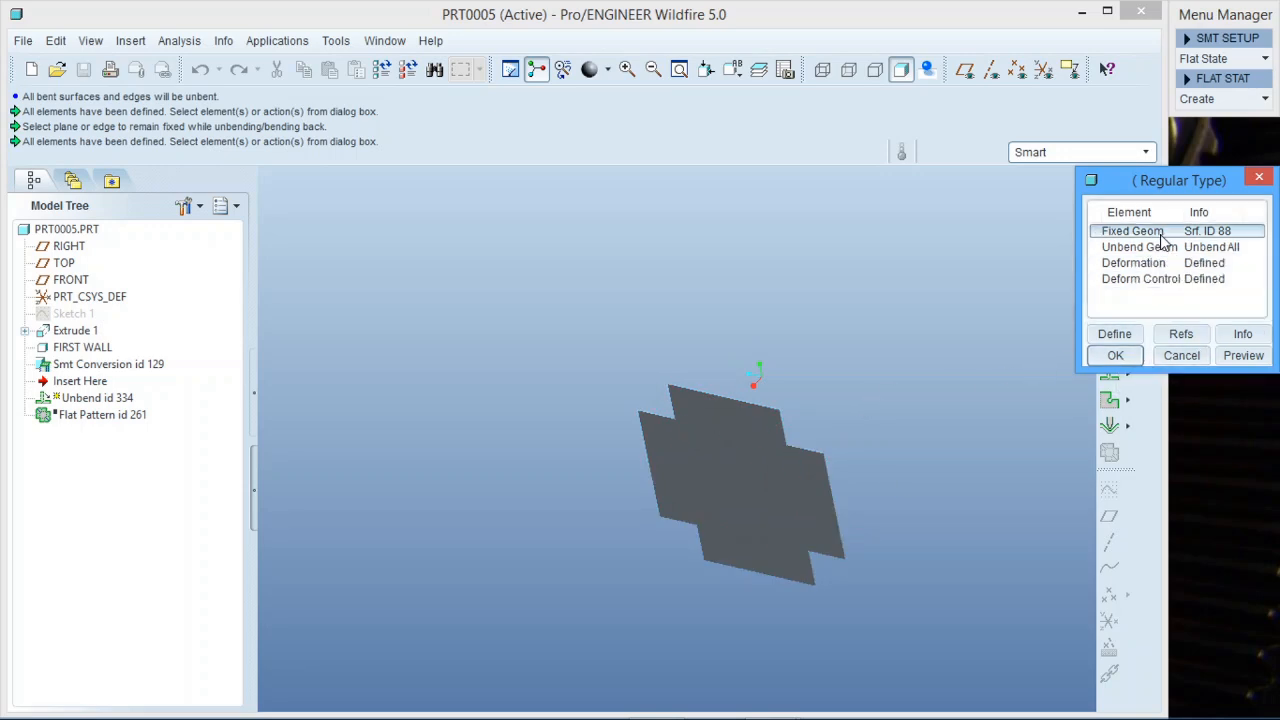
click(1114, 334)
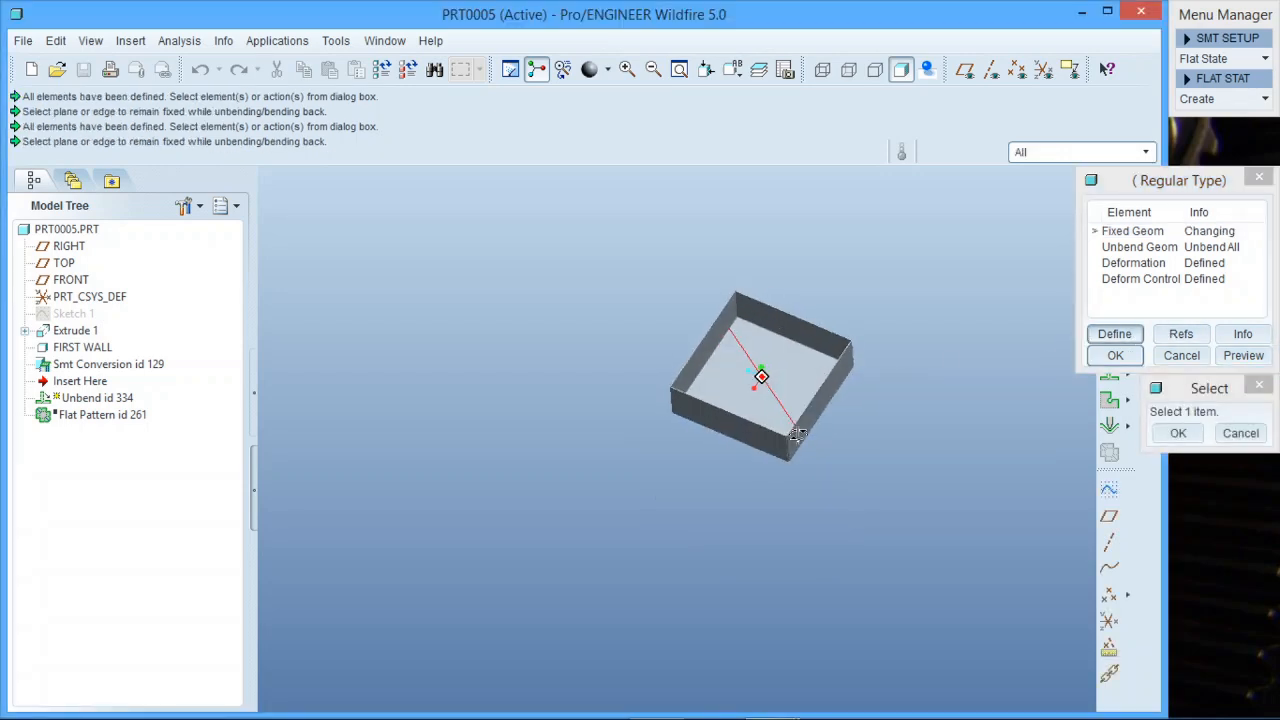
scroll(784, 393, up, 5)
scroll(826, 313, down, 5)
scroll(783, 481, up, 3)
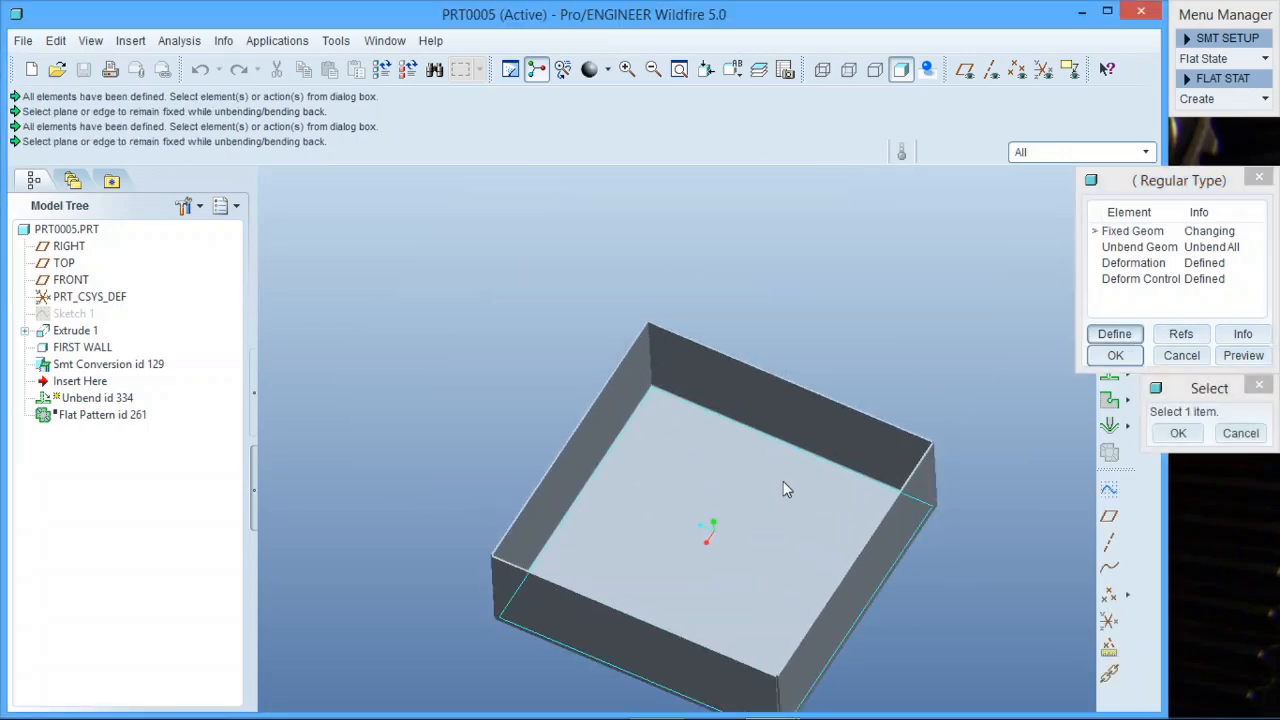
click(783, 481)
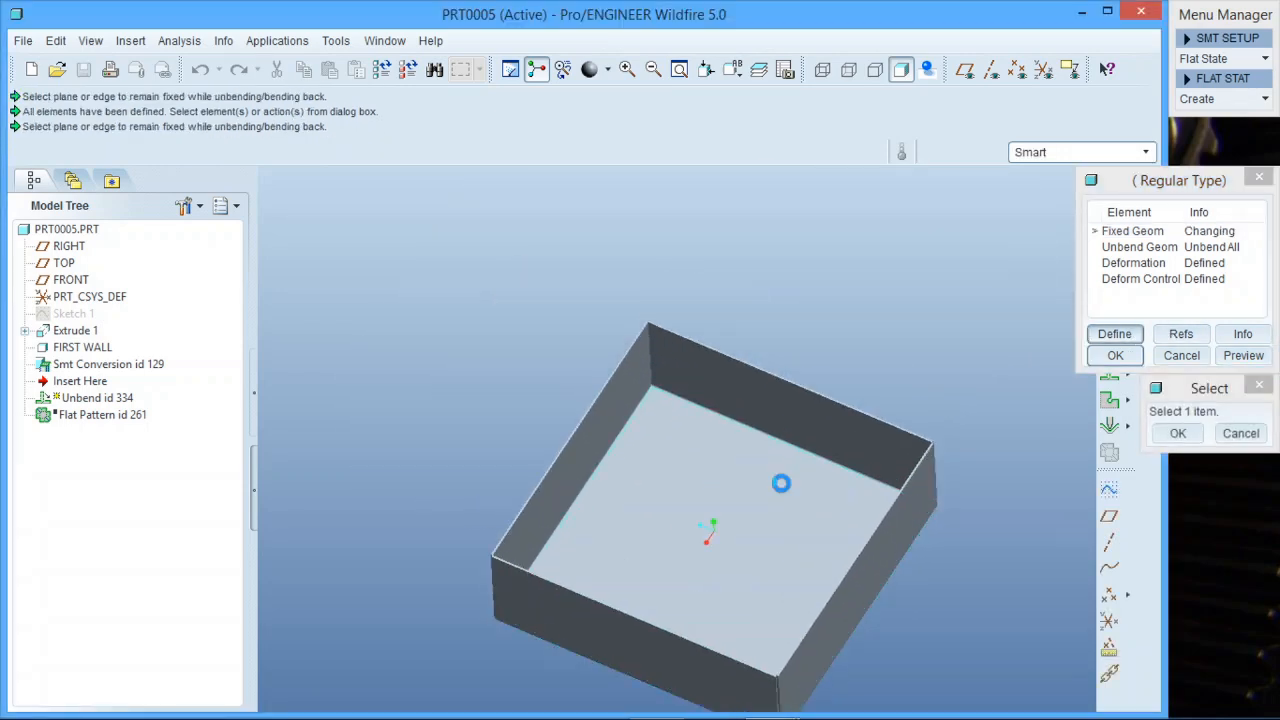
click(1131, 364)
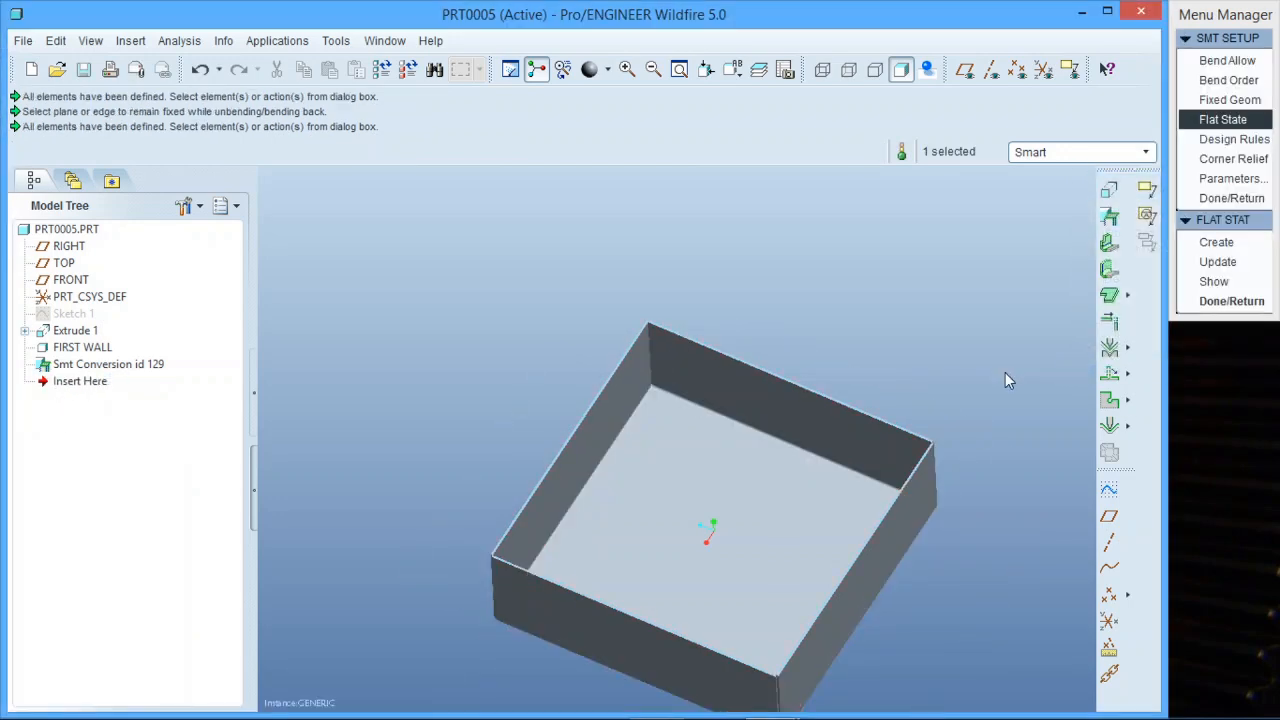
Close the flat state and sheet-metal setup menus.
click(1240, 301)
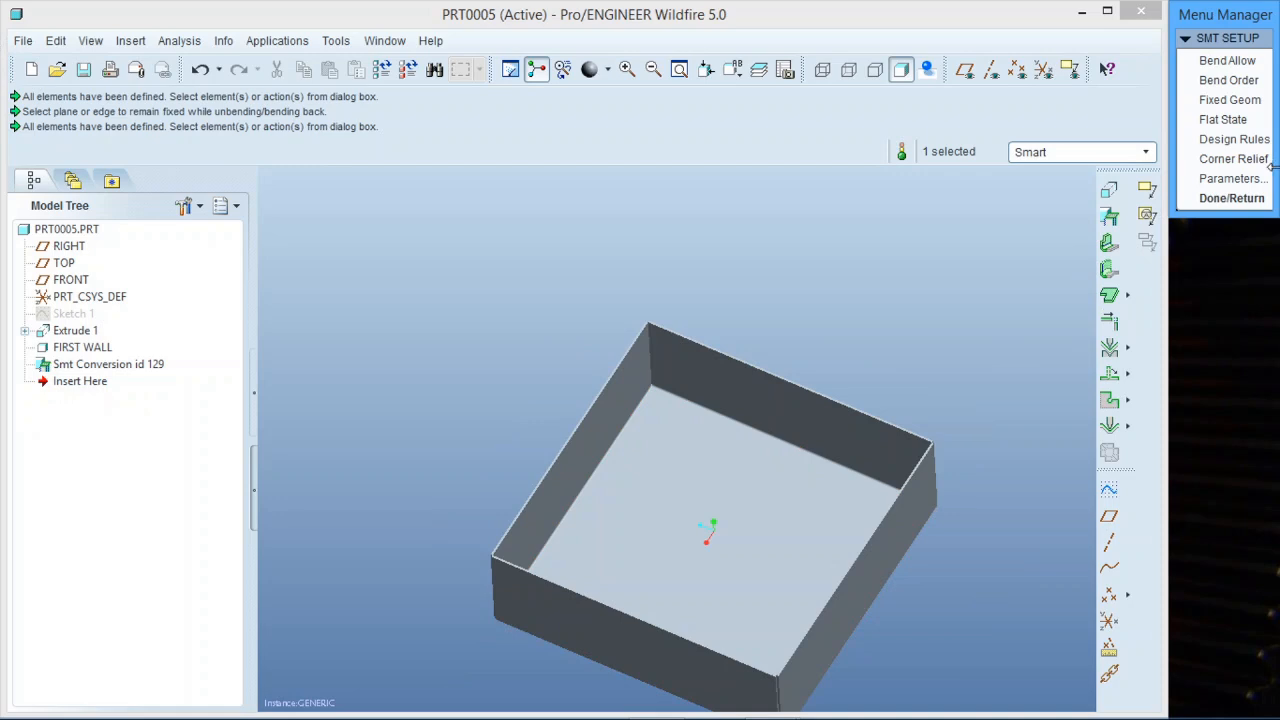
click(1245, 199)
scroll(702, 337, up, 3)
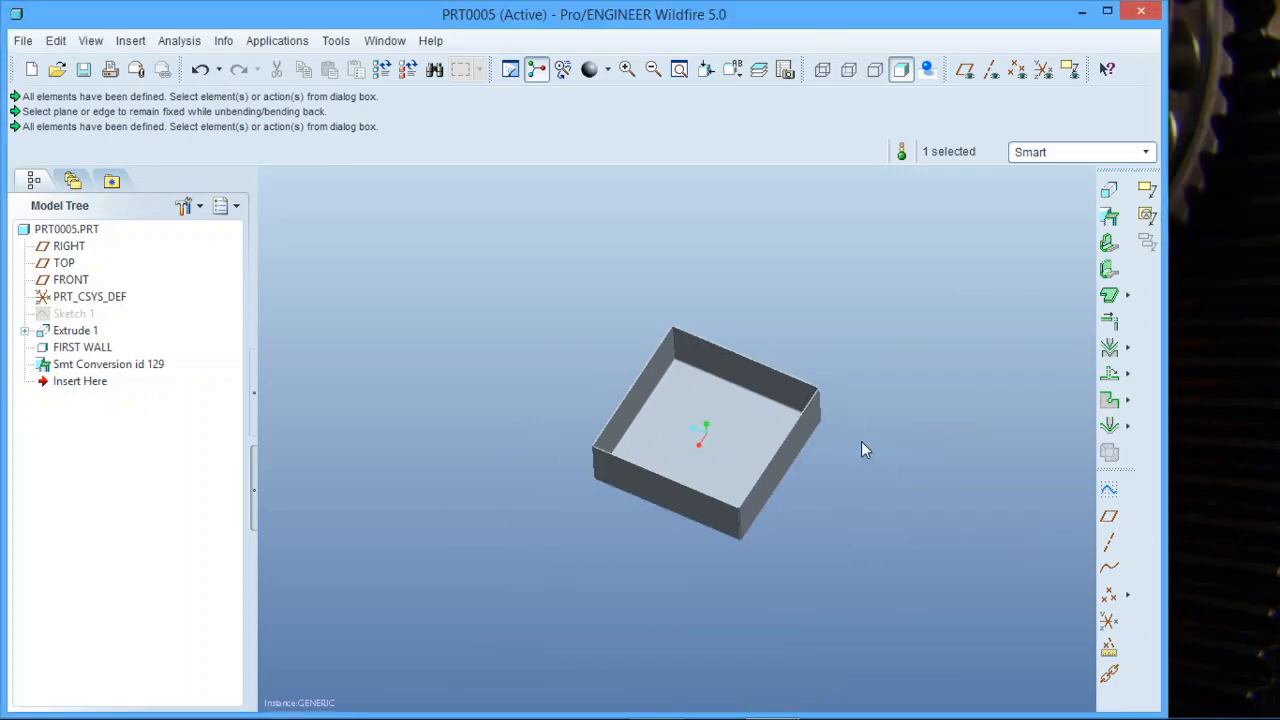
scroll(863, 442, down, 3)
scroll(762, 390, up, 2)
scroll(641, 392, down, 2)
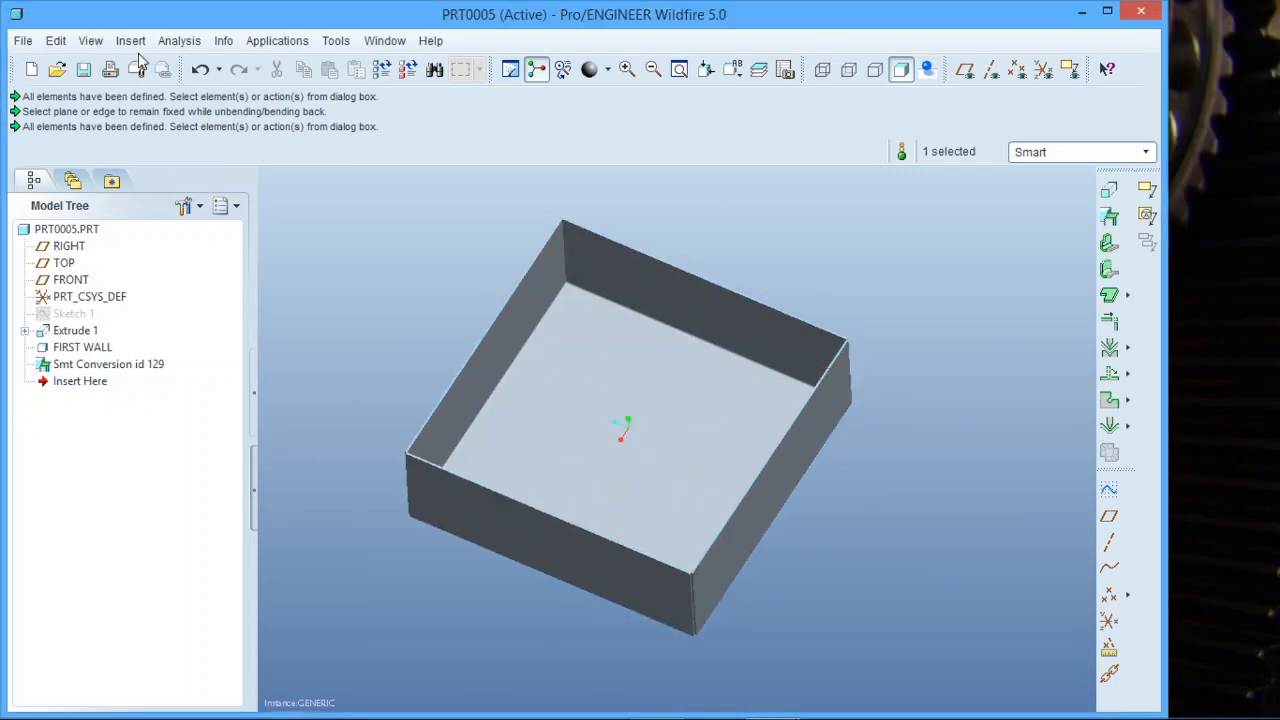
Open the PRT0005_FLAT1 flat state instance through sheet-metal setup.
click(55, 40)
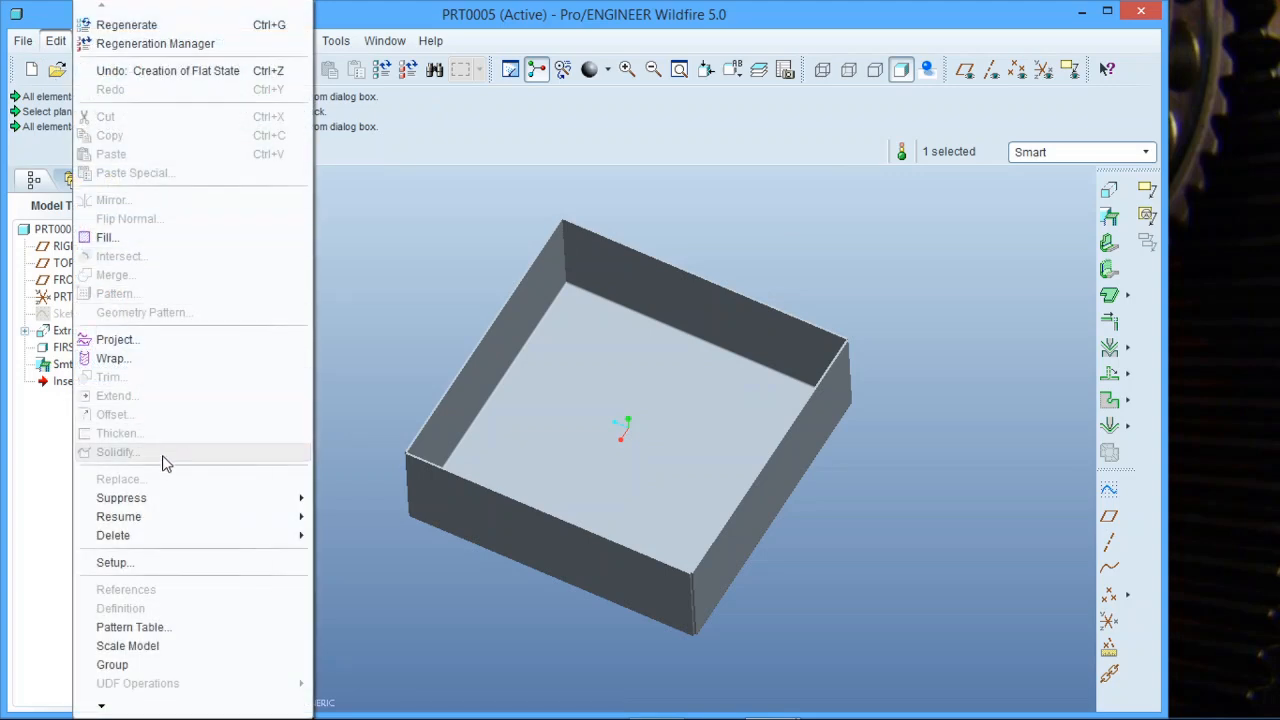
click(166, 562)
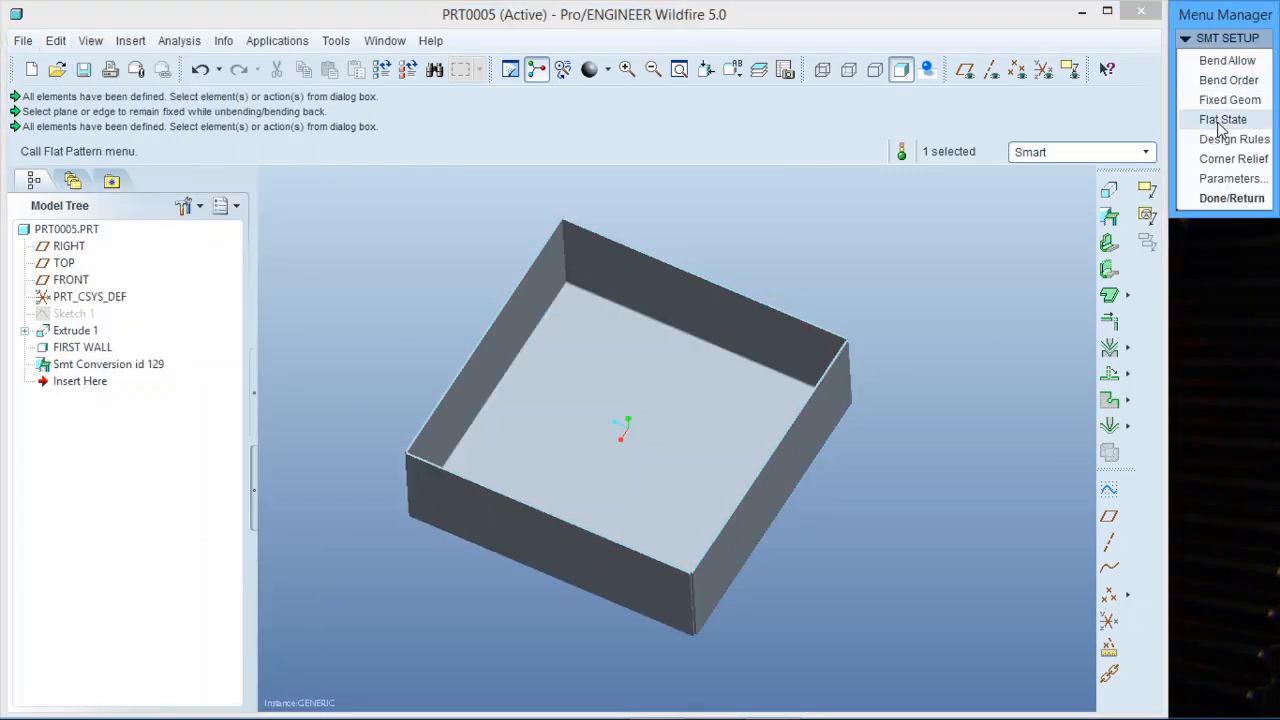
click(1224, 120)
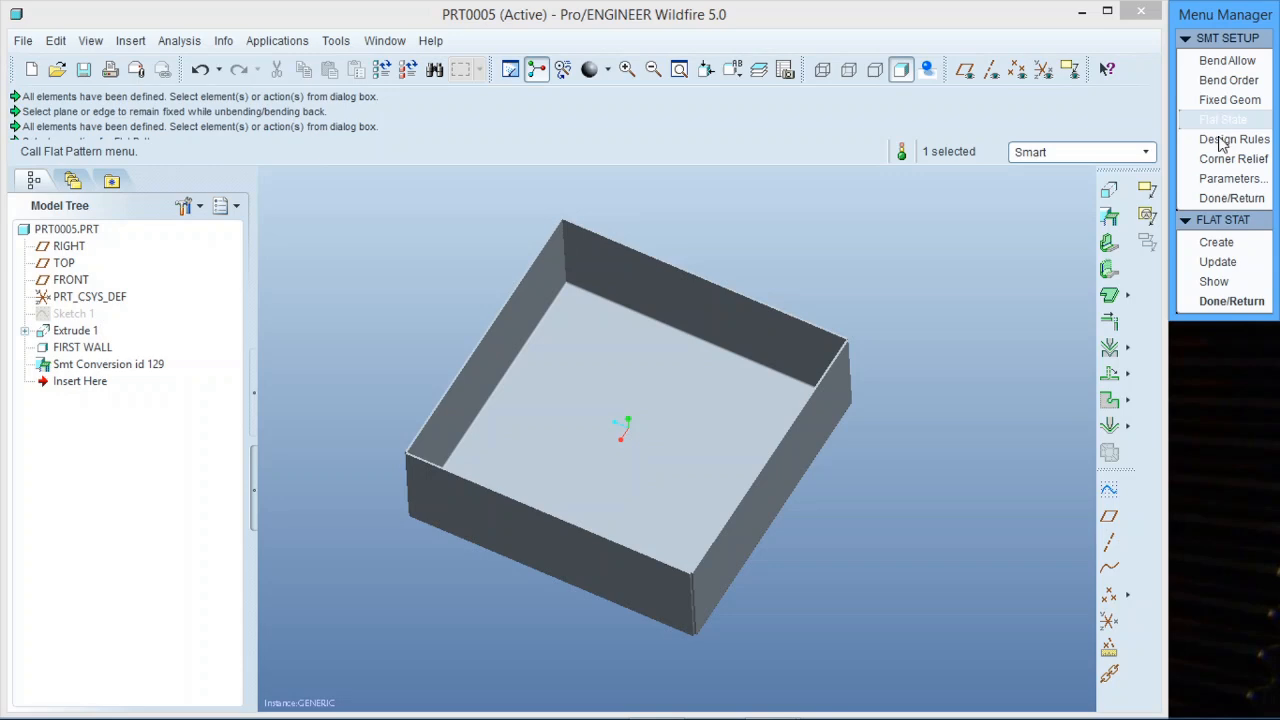
click(1216, 283)
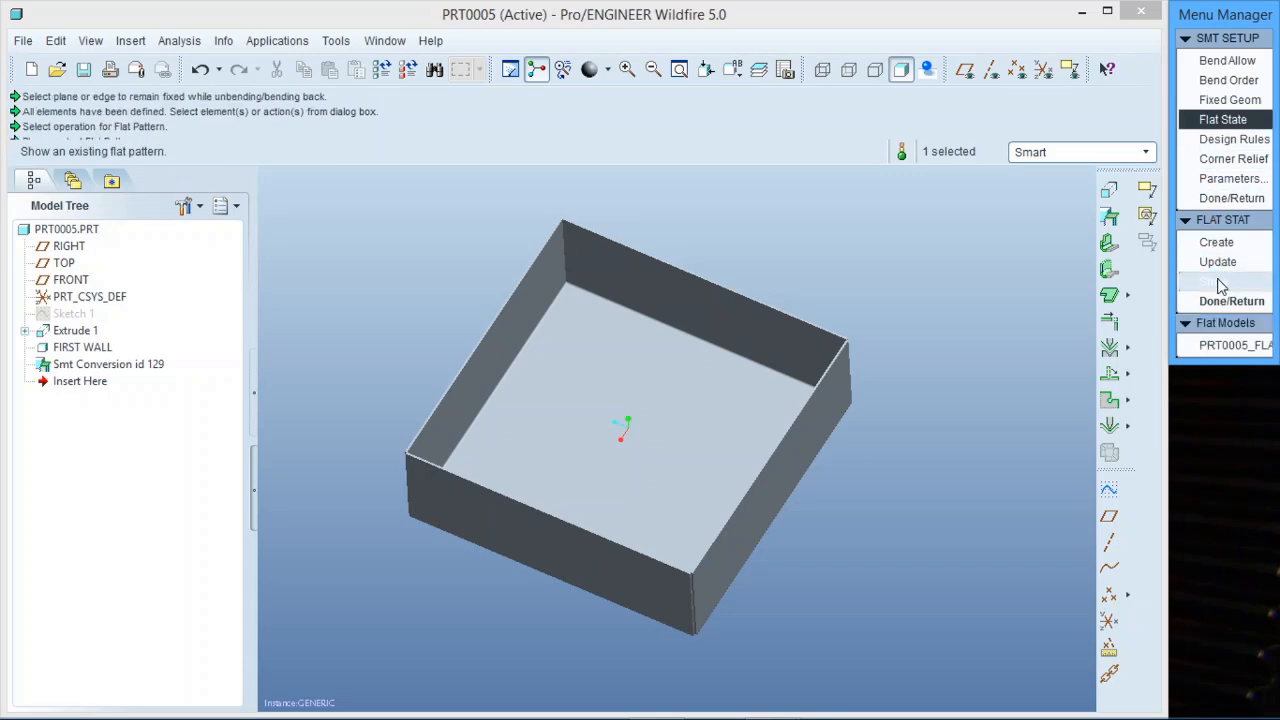
click(1222, 348)
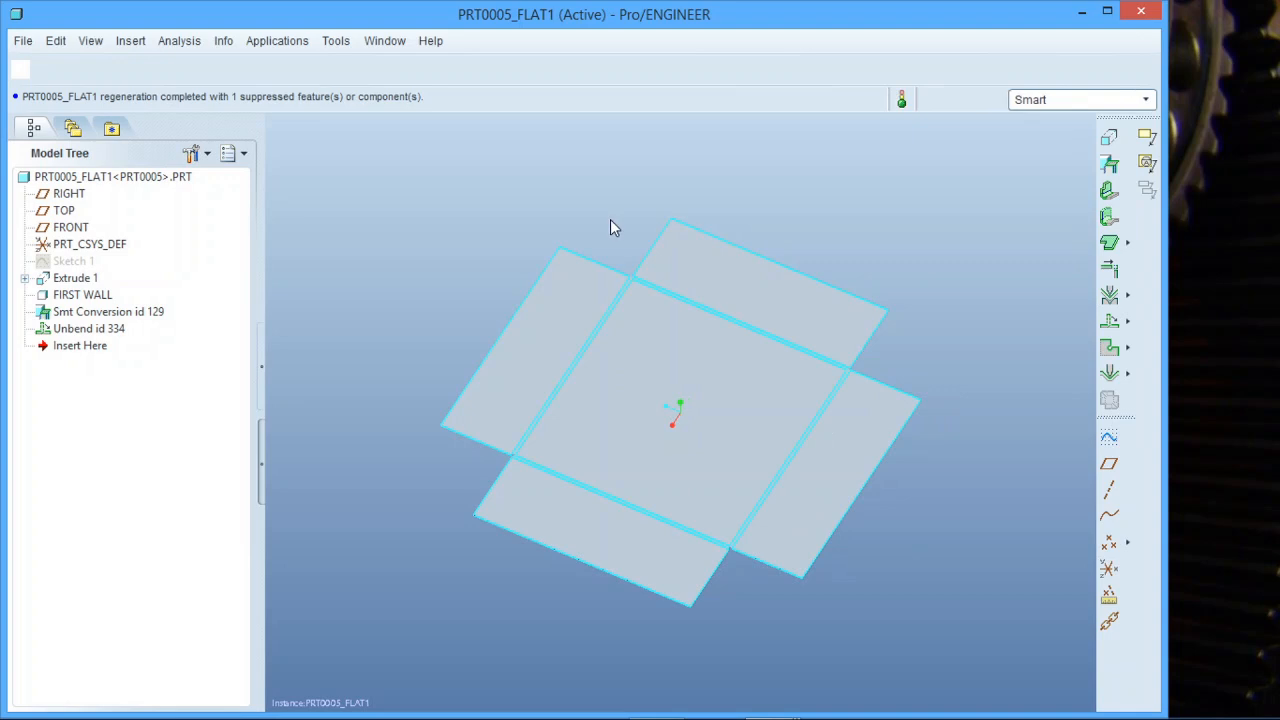
mouse_move(702, 535)
middle_down()
mouse_move(709, 463)
mouse_move(700, 517)
middle_up()
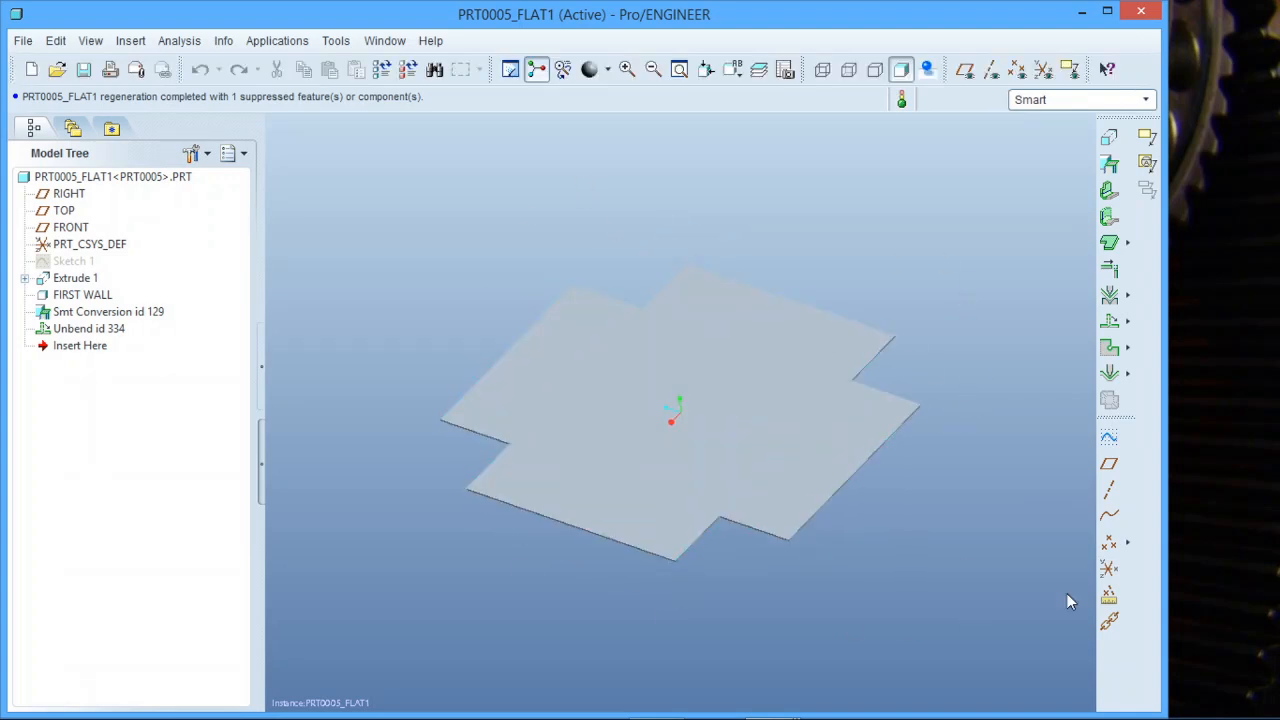
Compare the generic part window with the PRT0005_FLAT1 instance window.
click(397, 46)
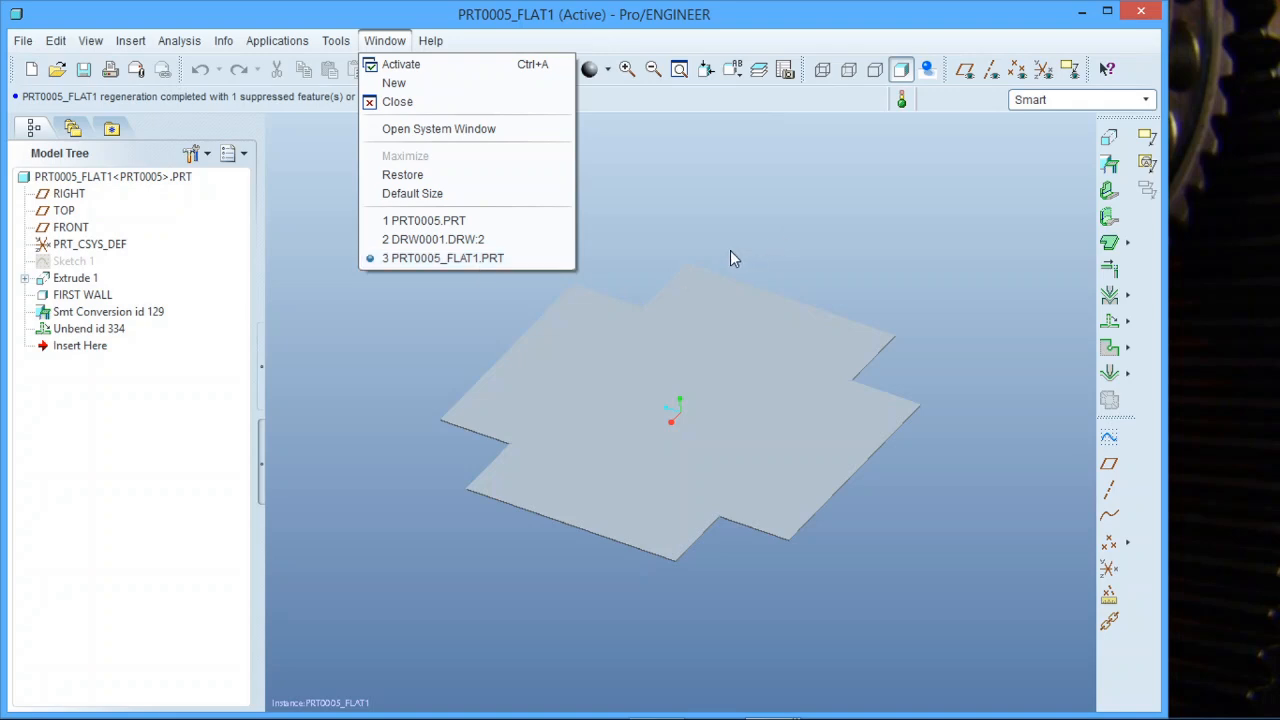
click(481, 221)
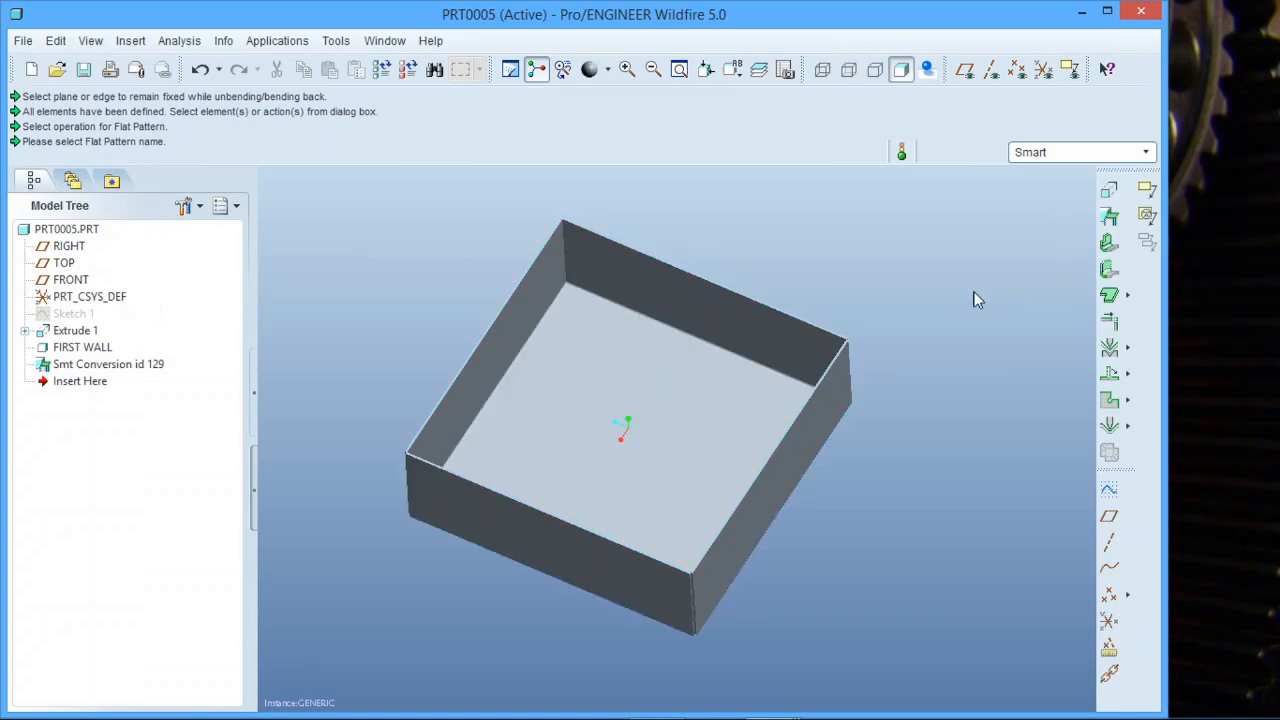
middle_drag(895, 266, 650, 223)
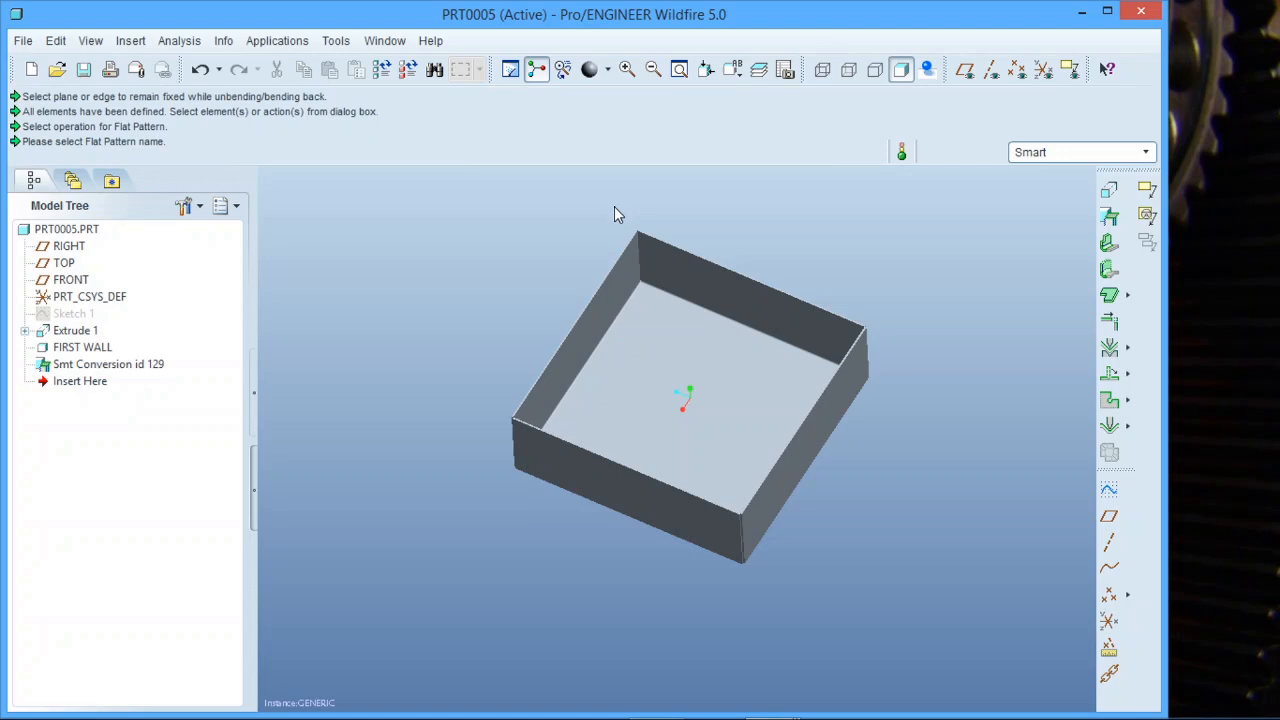
click(388, 42)
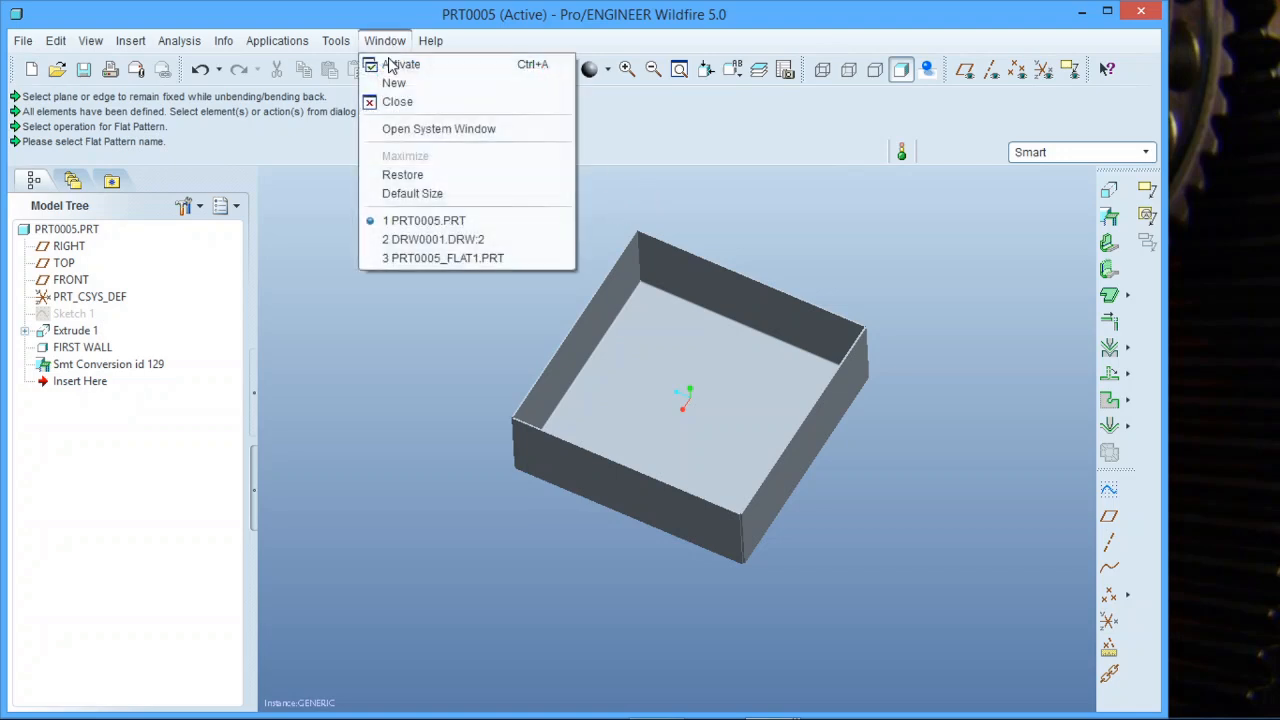
click(424, 258)
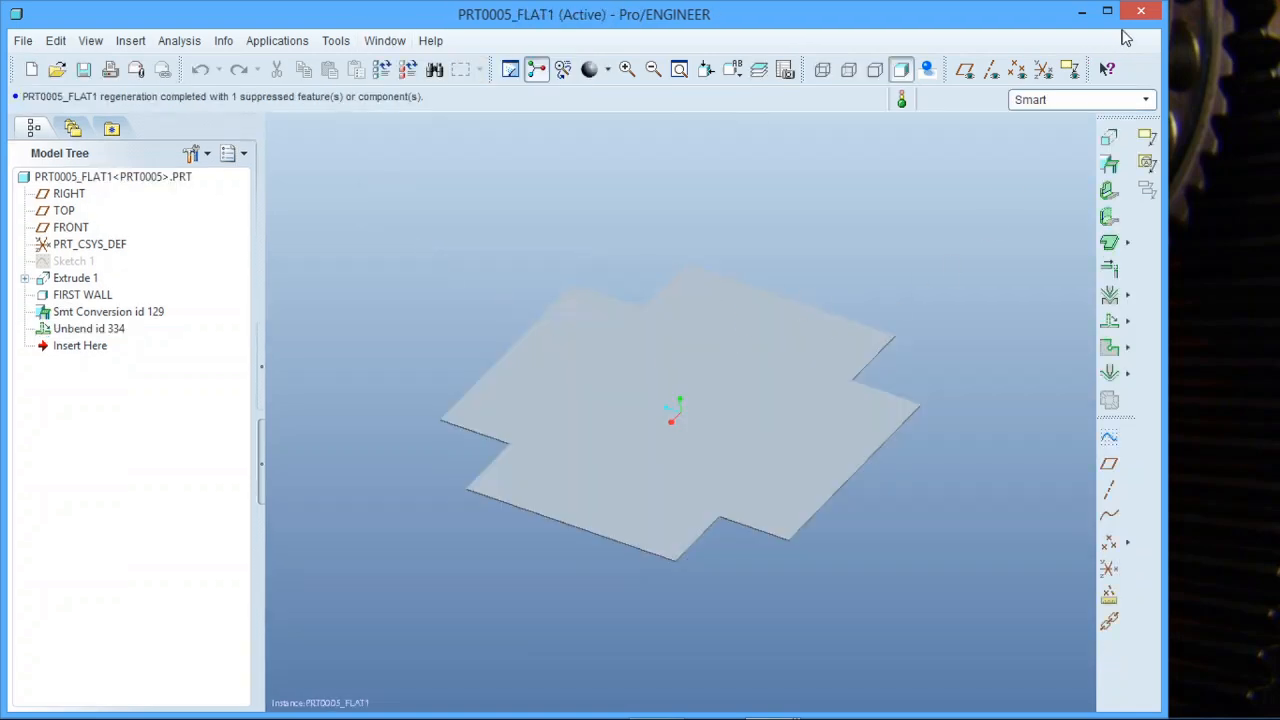
Close the PRT0005_FLAT1 window and activate the drawing DRW0001.
click(1141, 11)
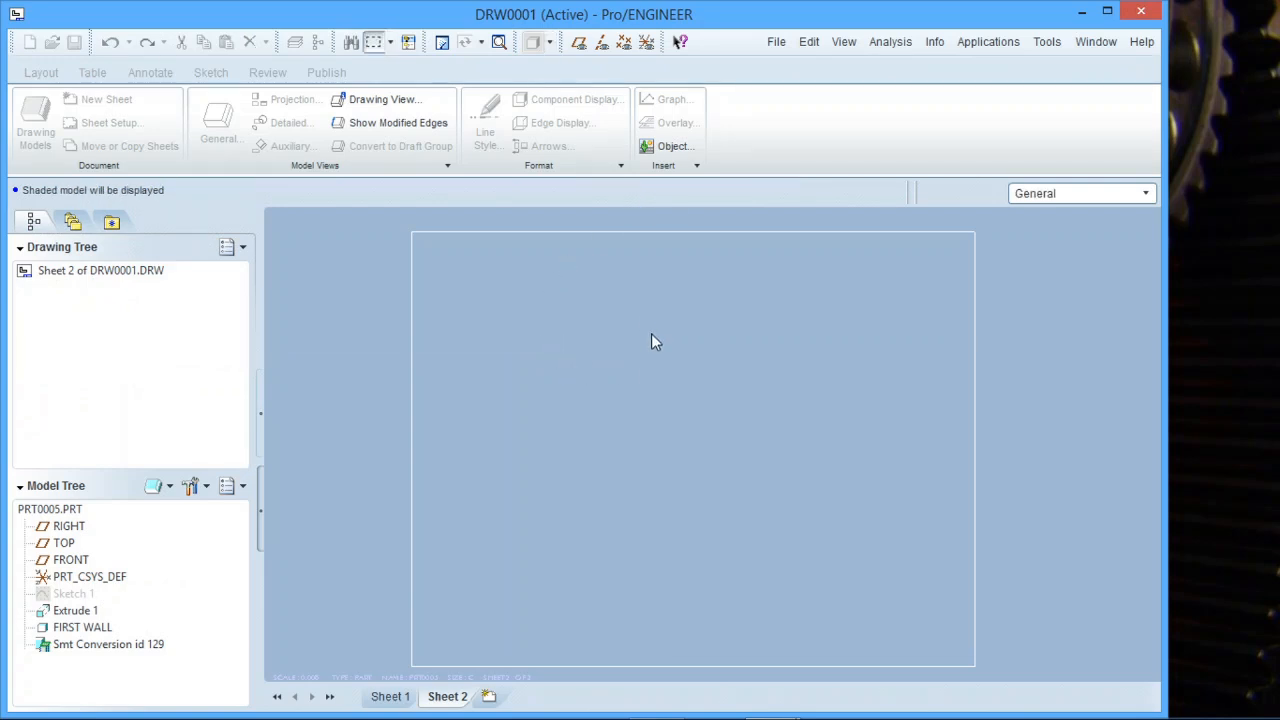
click(1098, 42)
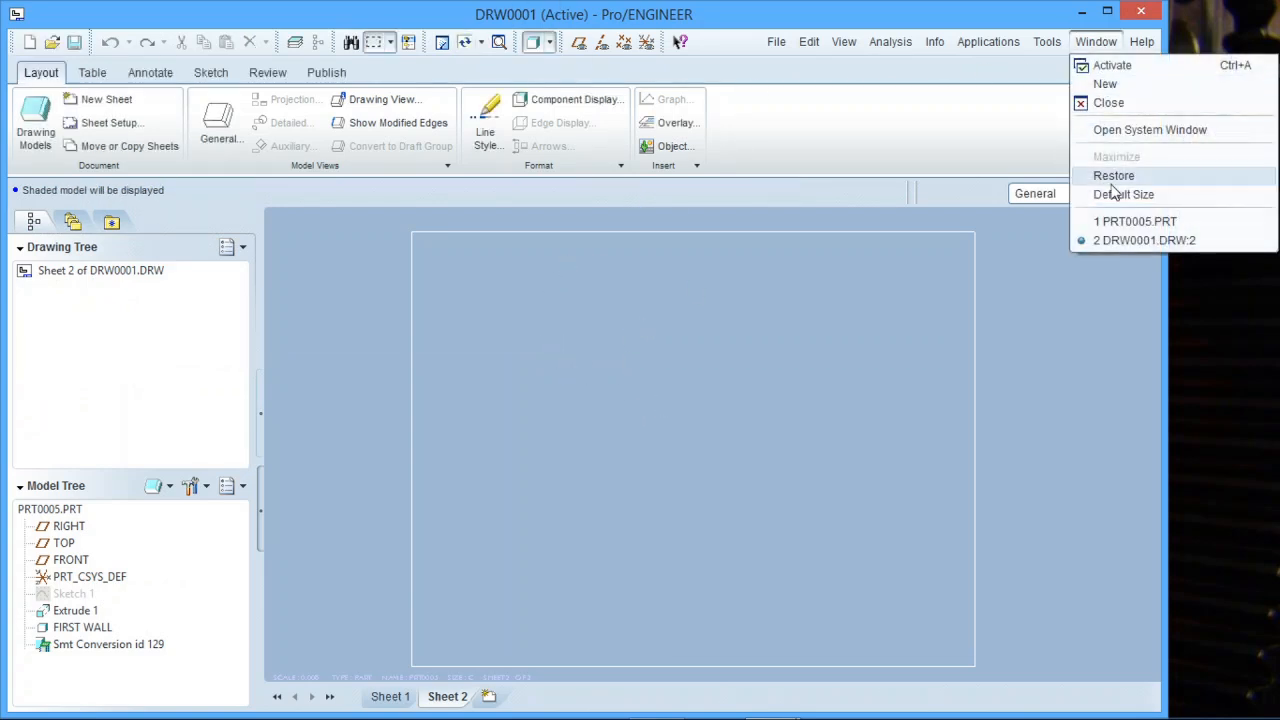
click(1109, 240)
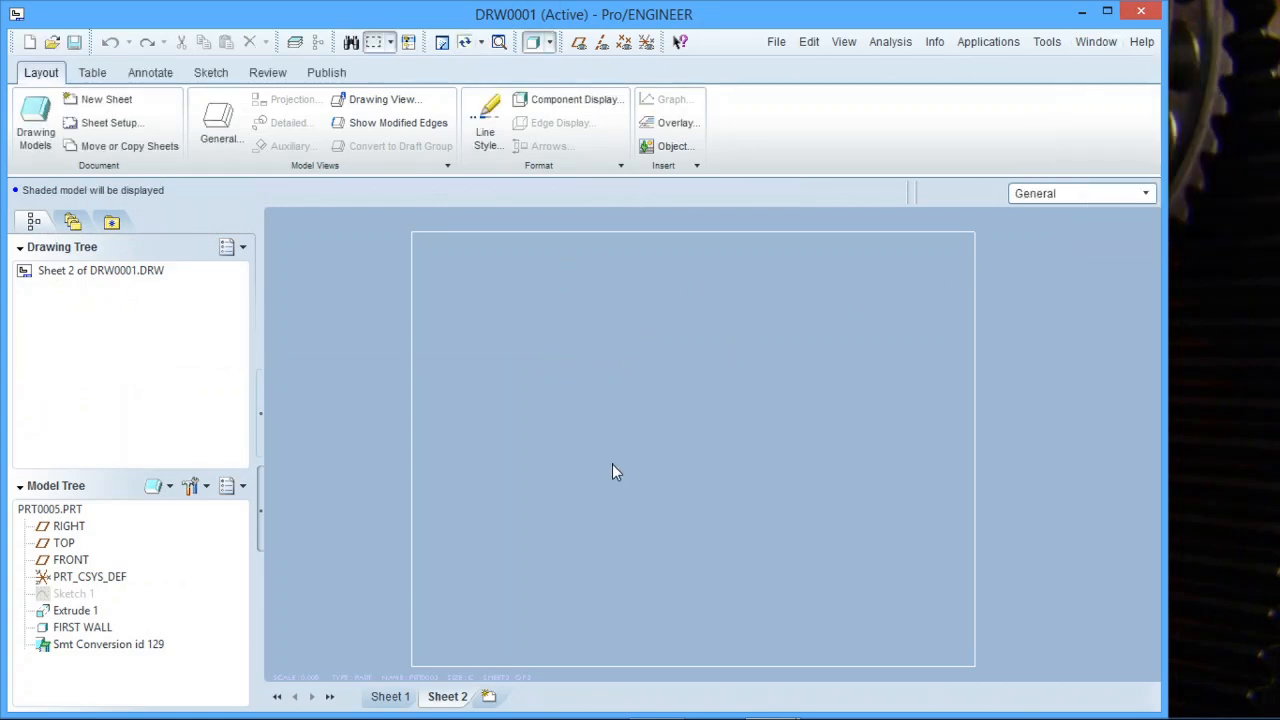
Check the view on Sheet 1 and return to Sheet 2.
click(395, 696)
scroll(679, 425, down, 4)
scroll(679, 425, up, 5)
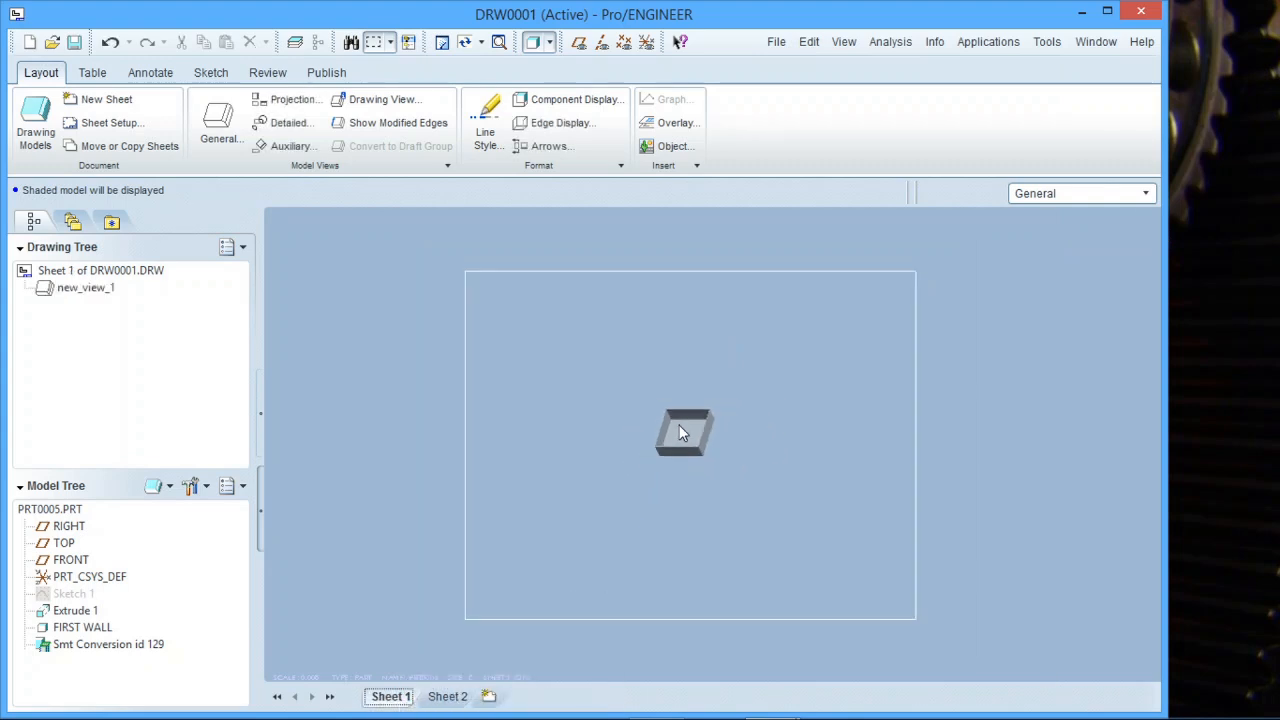
click(445, 696)
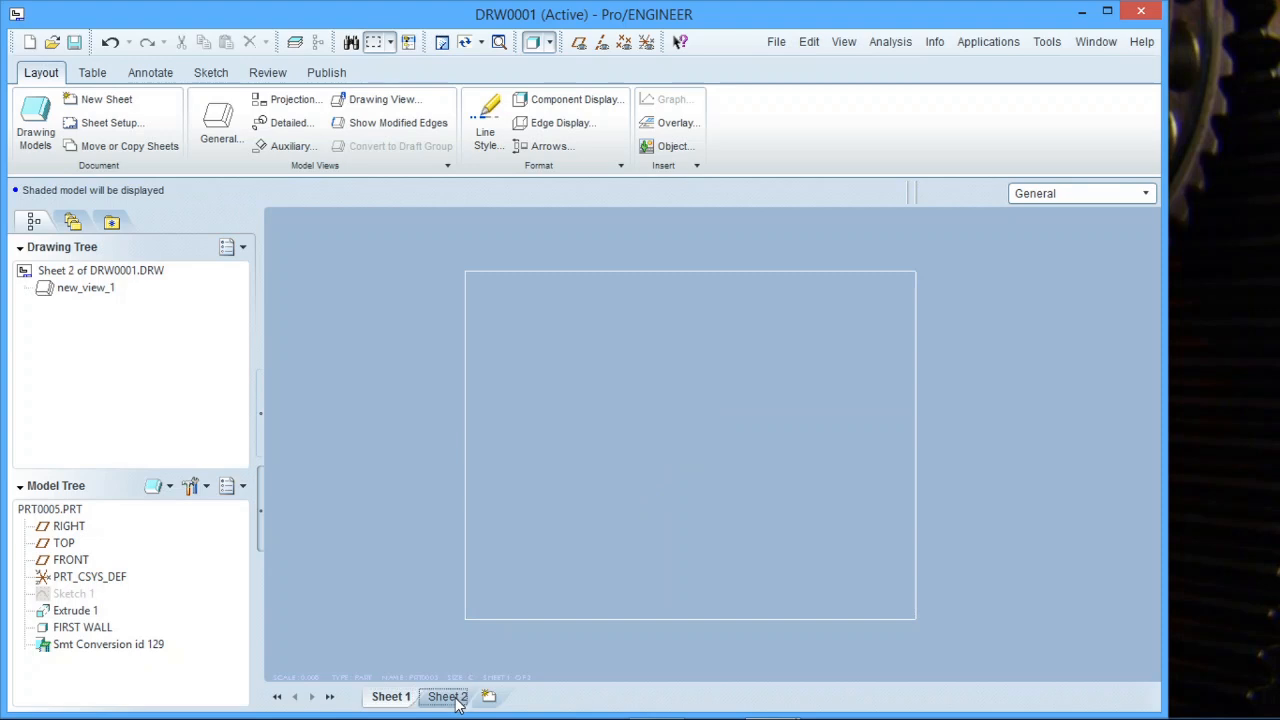
right_click(458, 700)
click(412, 548)
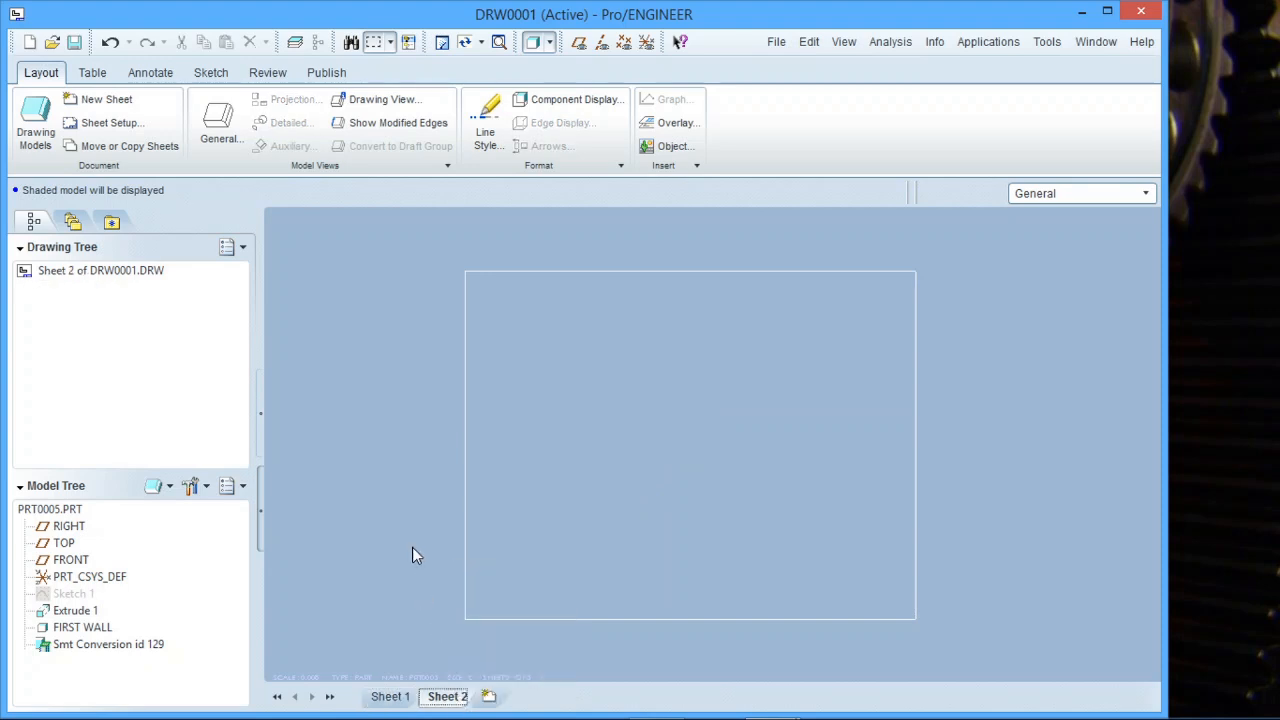
right_click(697, 435)
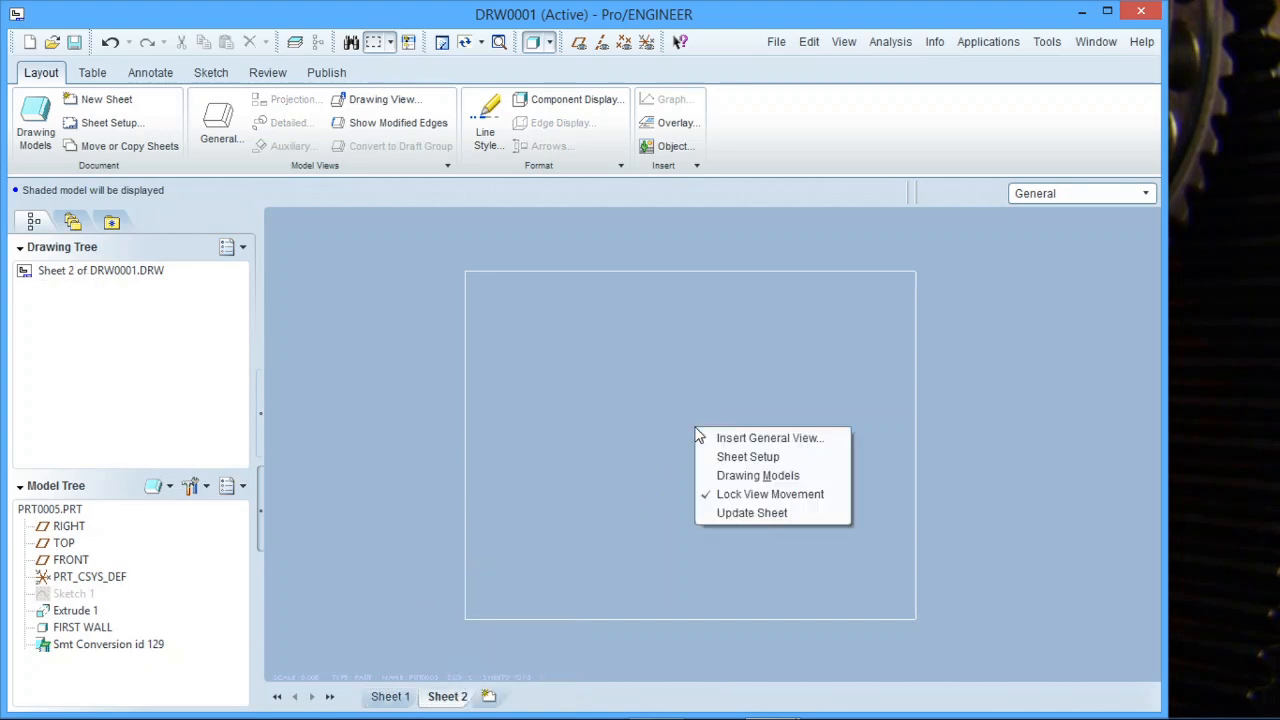
click(722, 438)
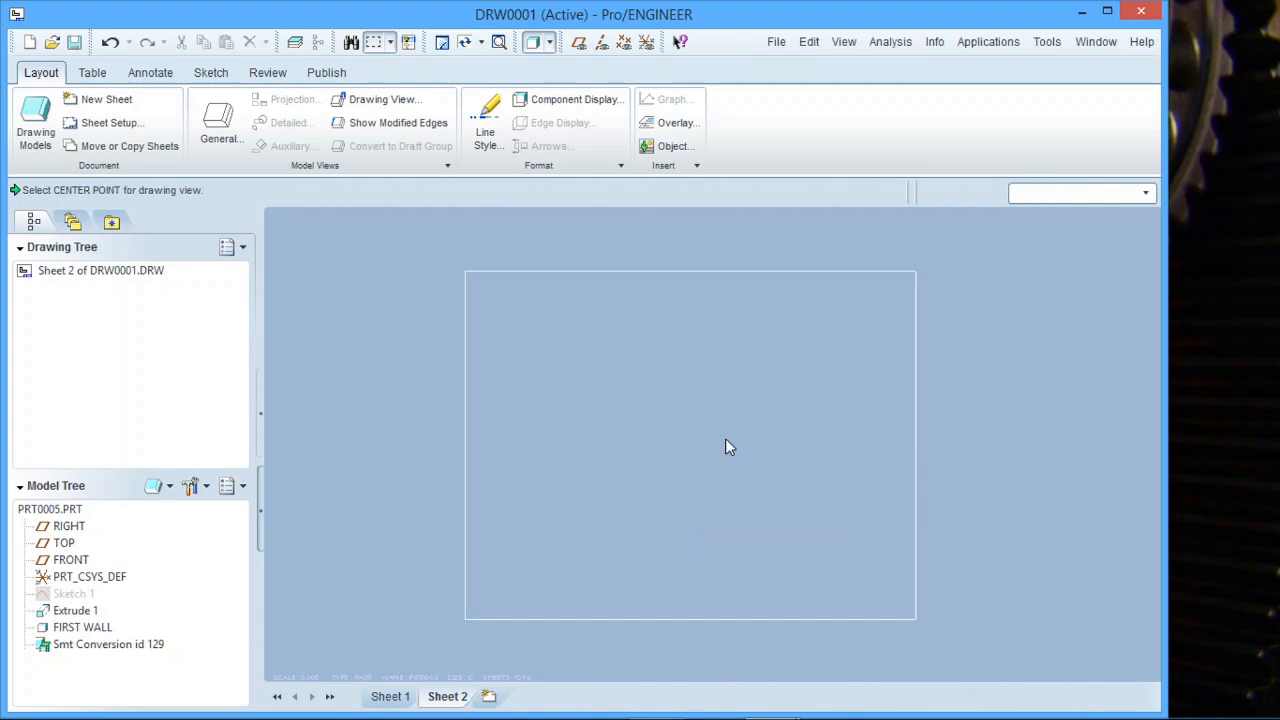
click(654, 418)
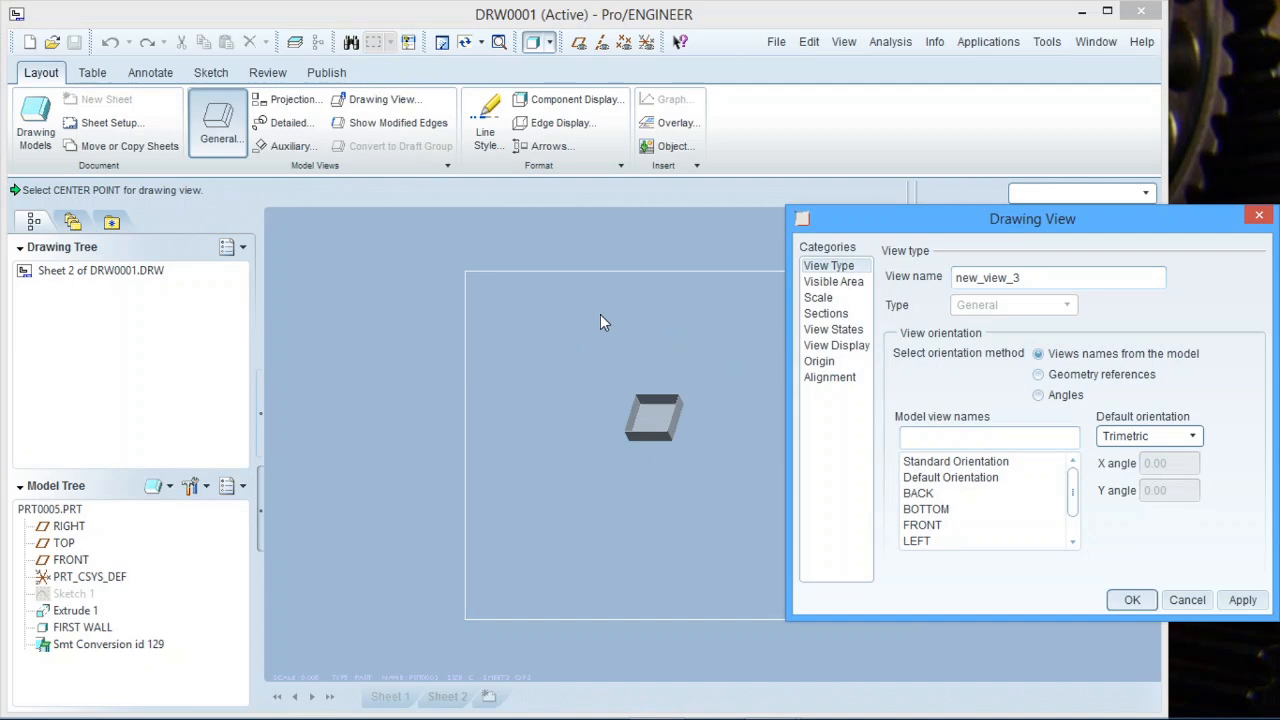
click(1185, 600)
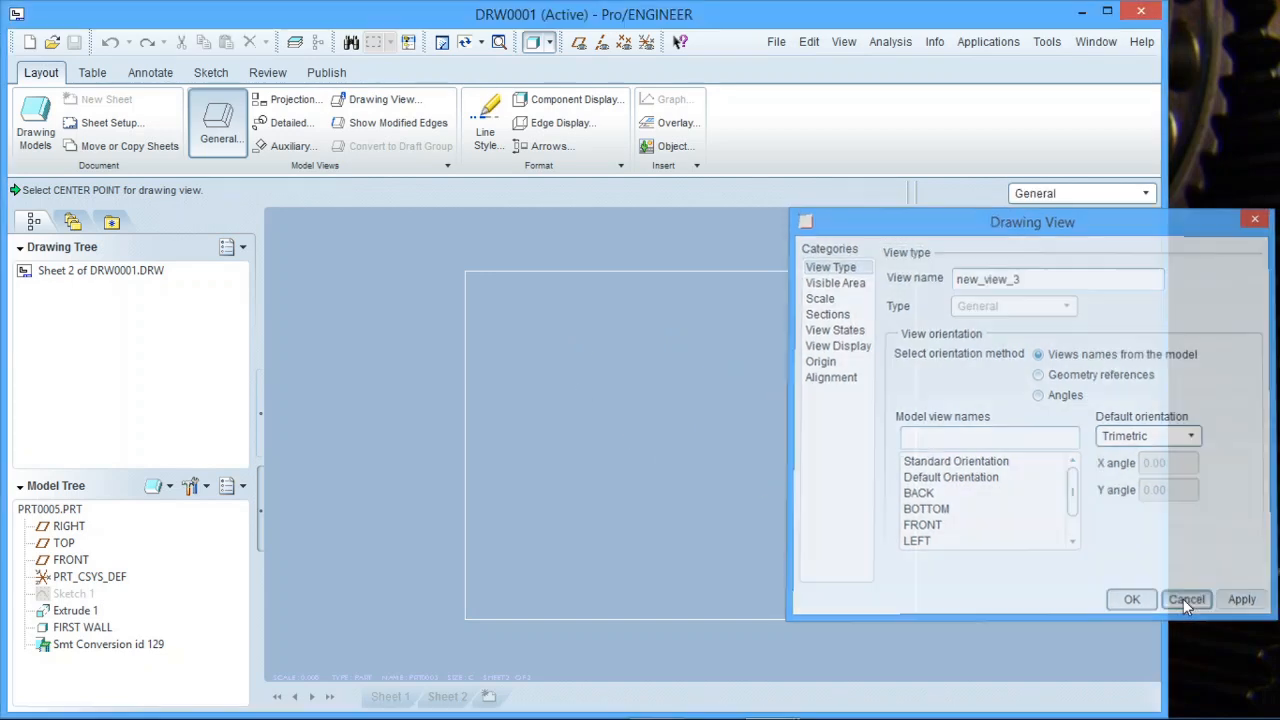
click(35, 120)
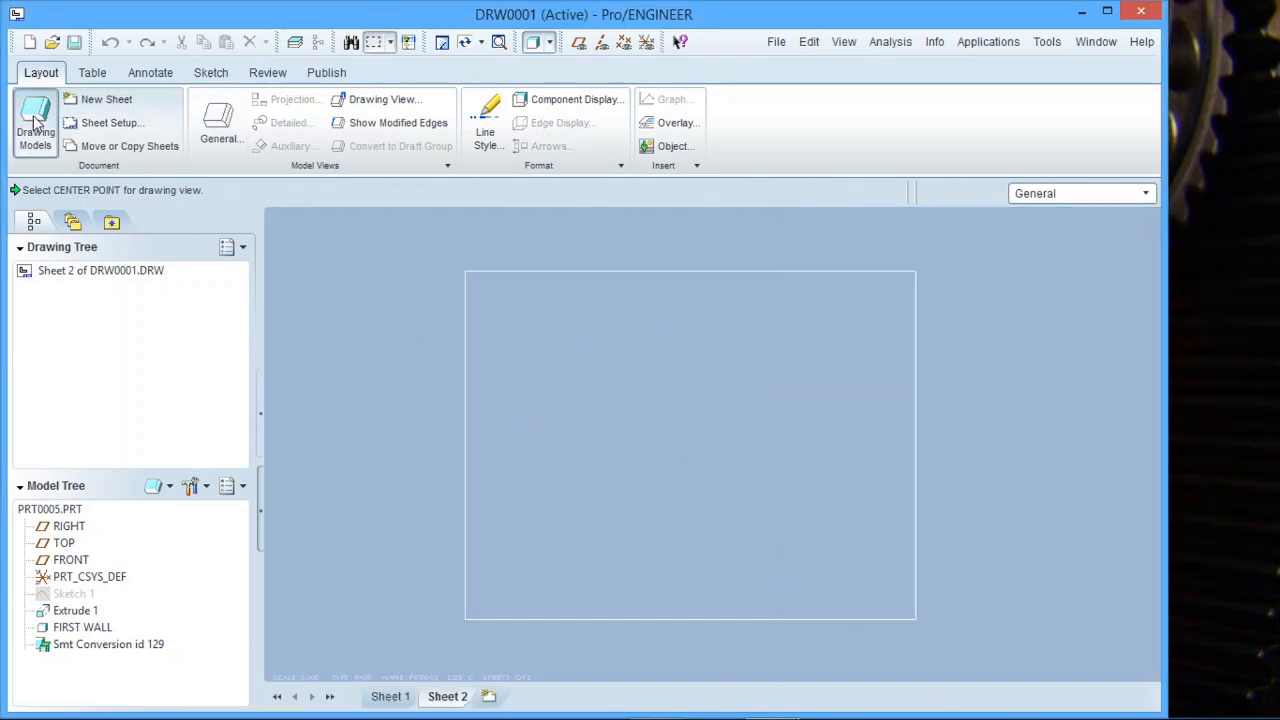
click(1262, 60)
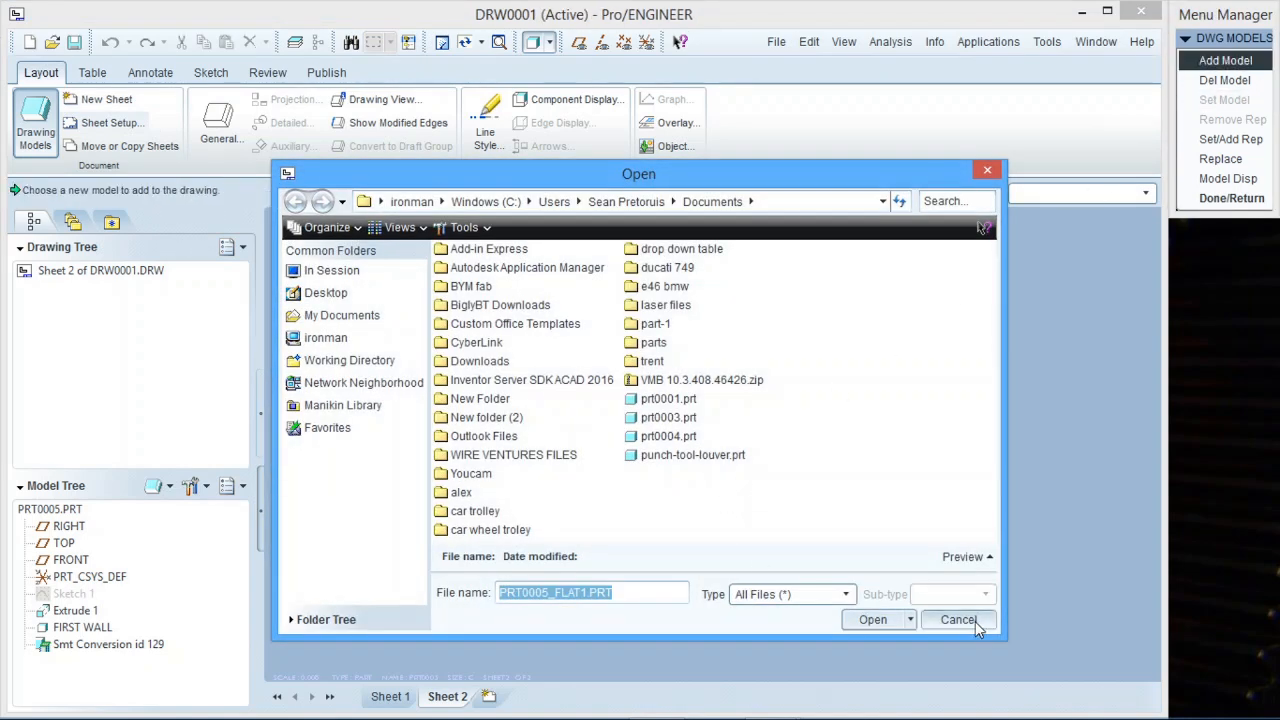
click(331, 270)
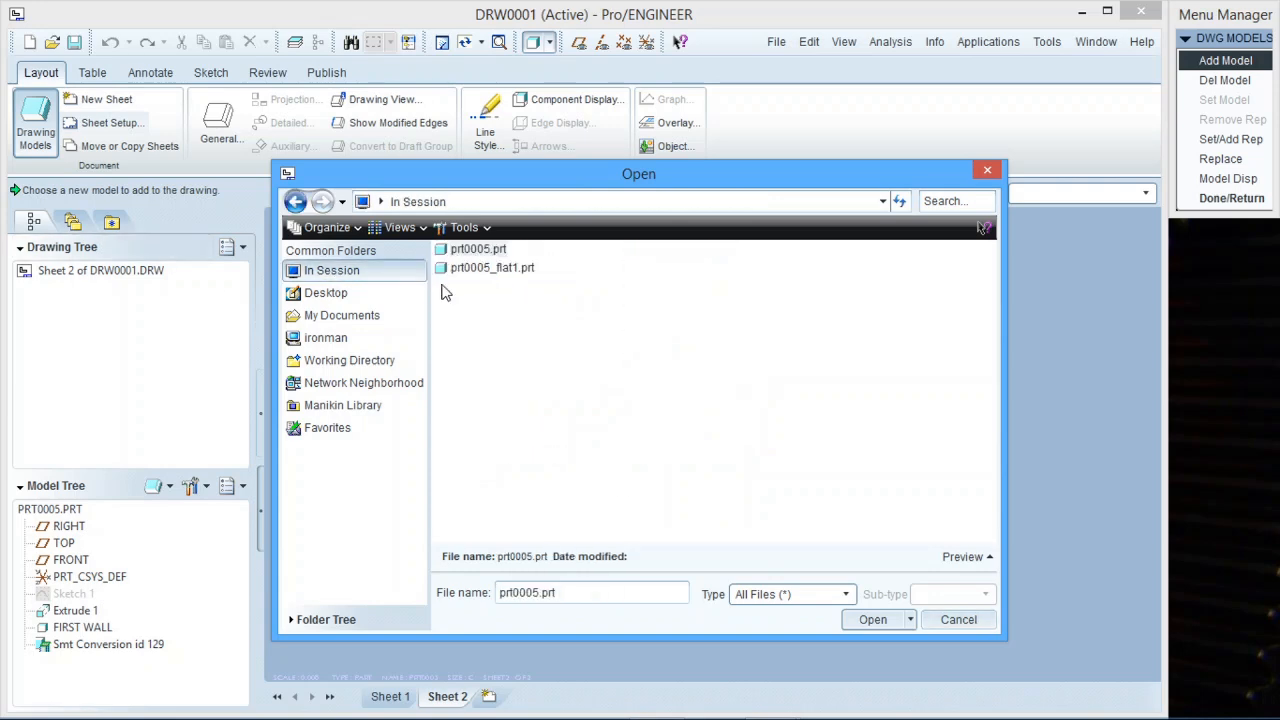
click(490, 251)
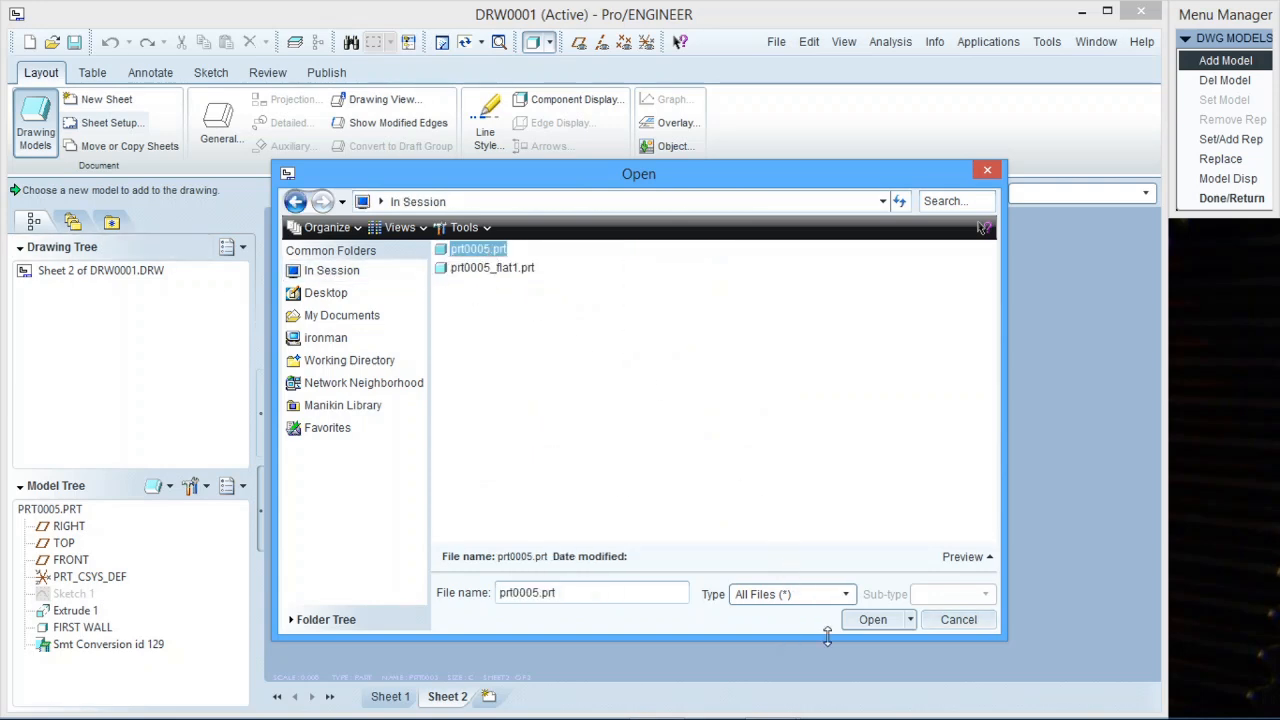
click(876, 623)
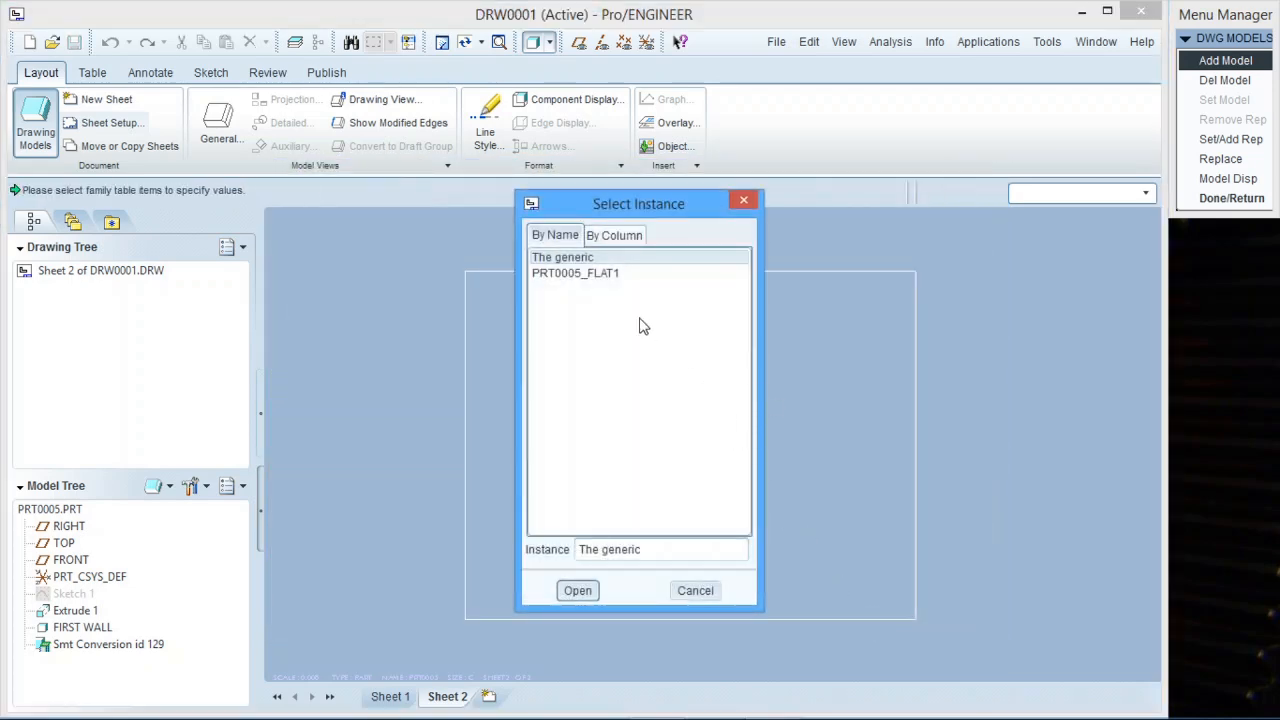
click(697, 591)
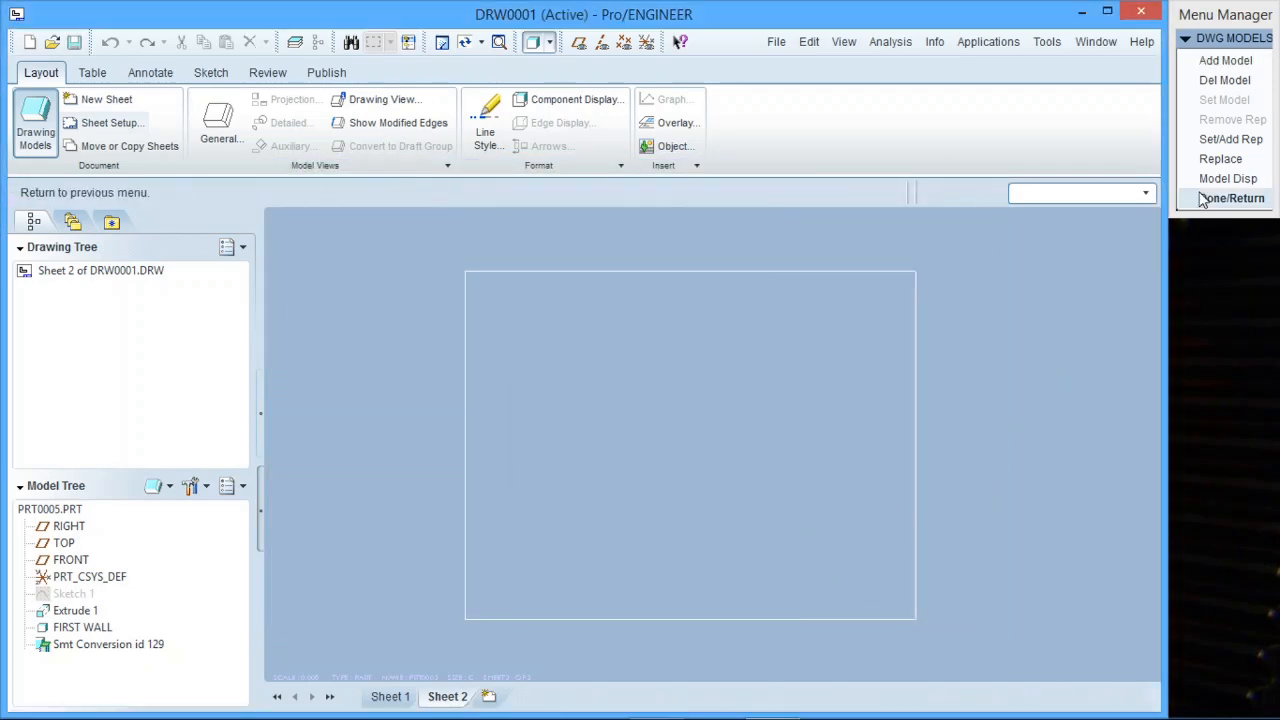
Add the PRT0005_FLAT1 instance of prt0005 to the drawing as a drawing model.
click(1240, 62)
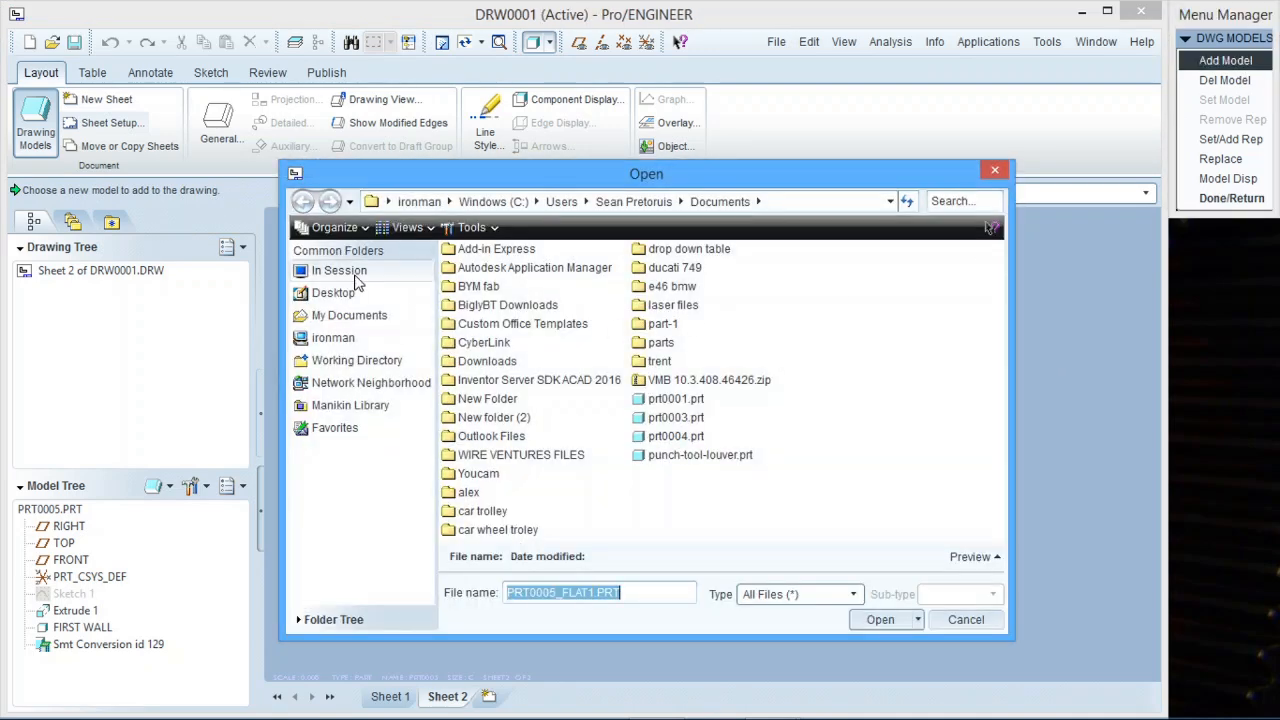
click(355, 277)
click(500, 268)
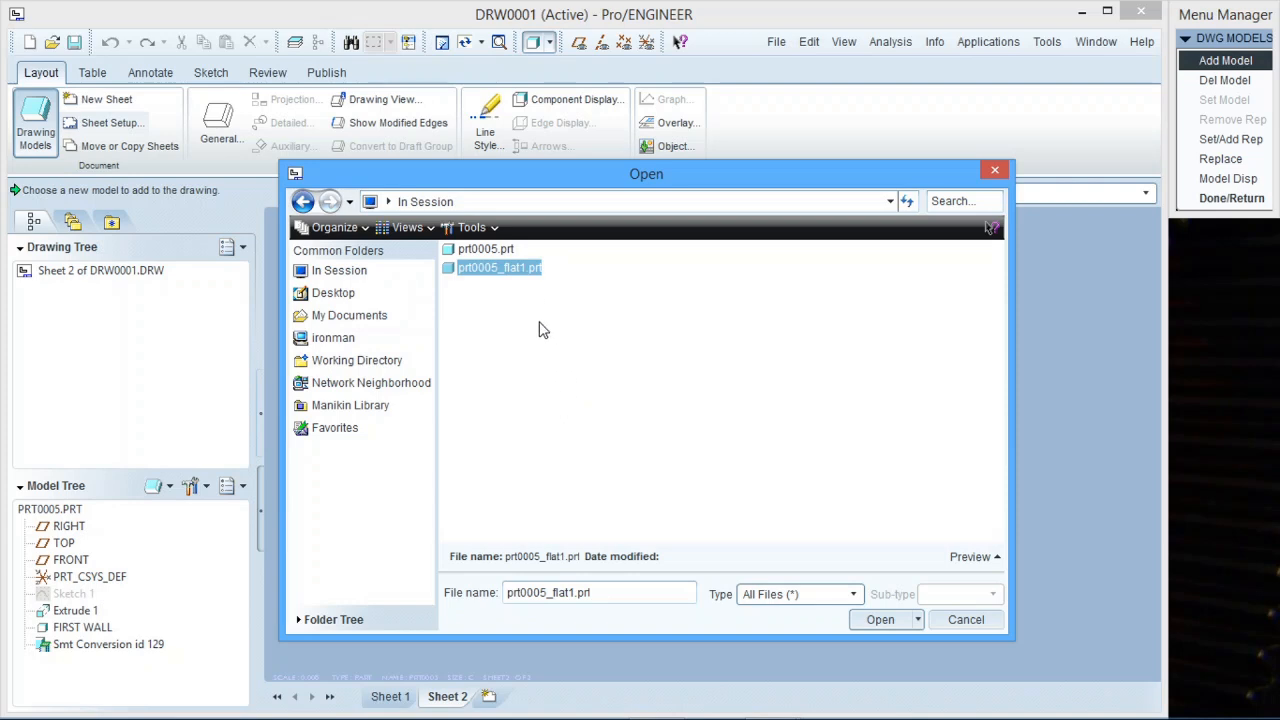
click(492, 250)
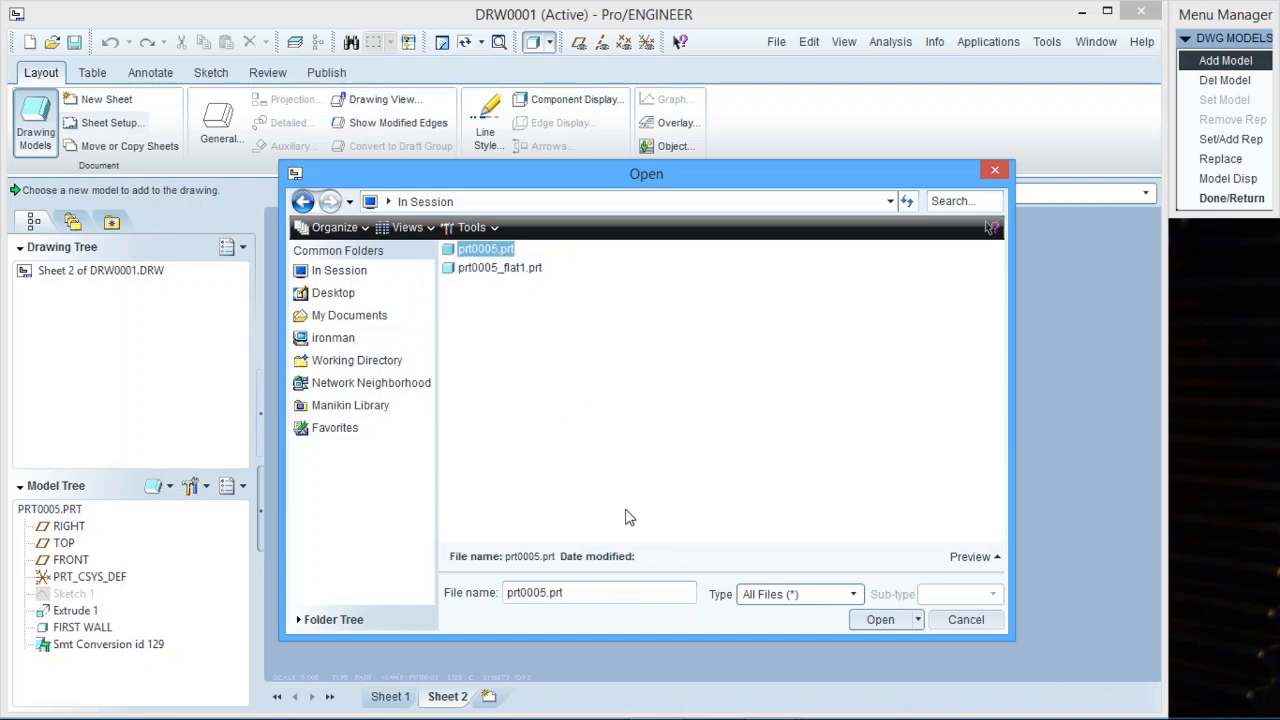
click(875, 623)
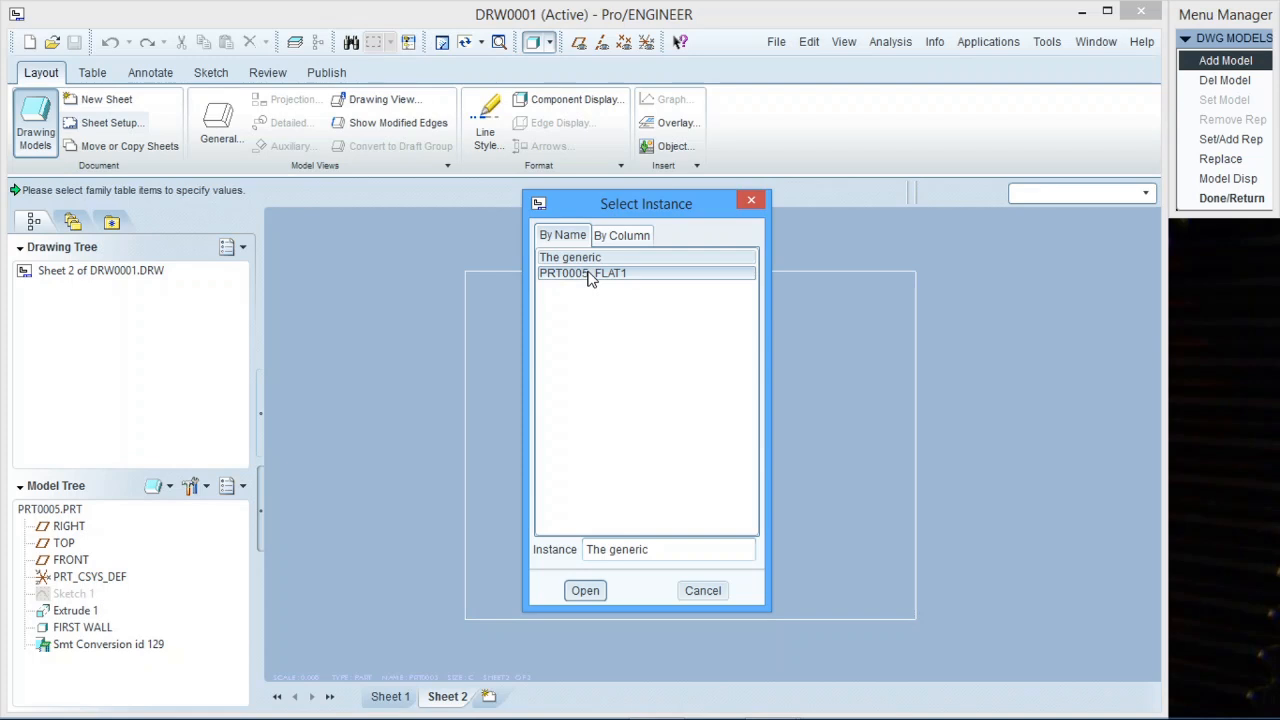
click(590, 276)
click(586, 592)
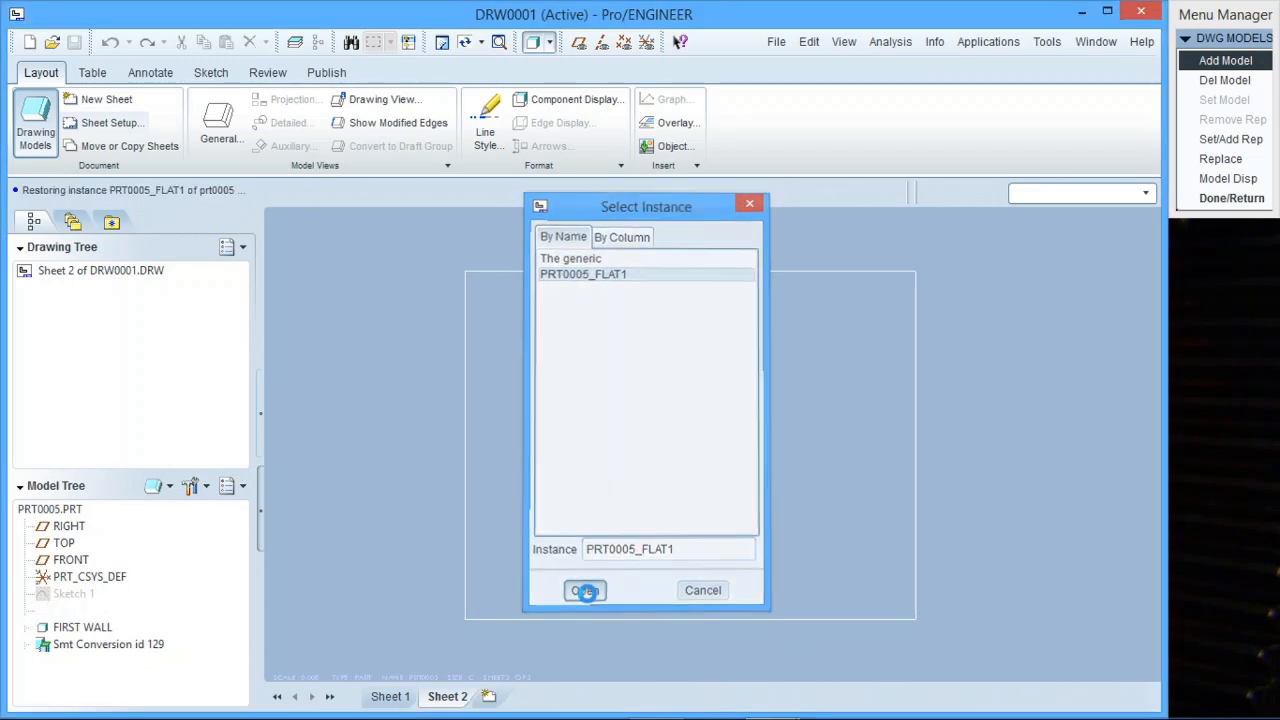
click(1258, 198)
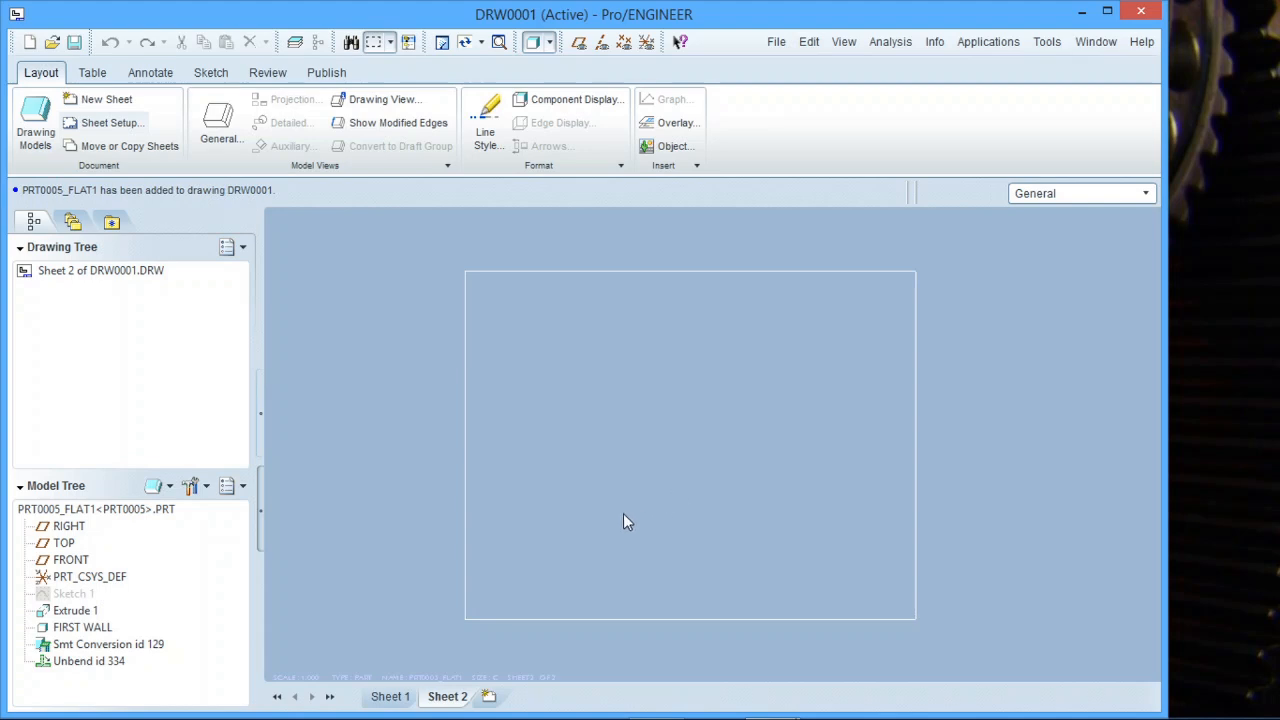
Insert a general view of PRT0005_FLAT1 on Sheet 2 and set its display style to No Hidden.
right_click(650, 453)
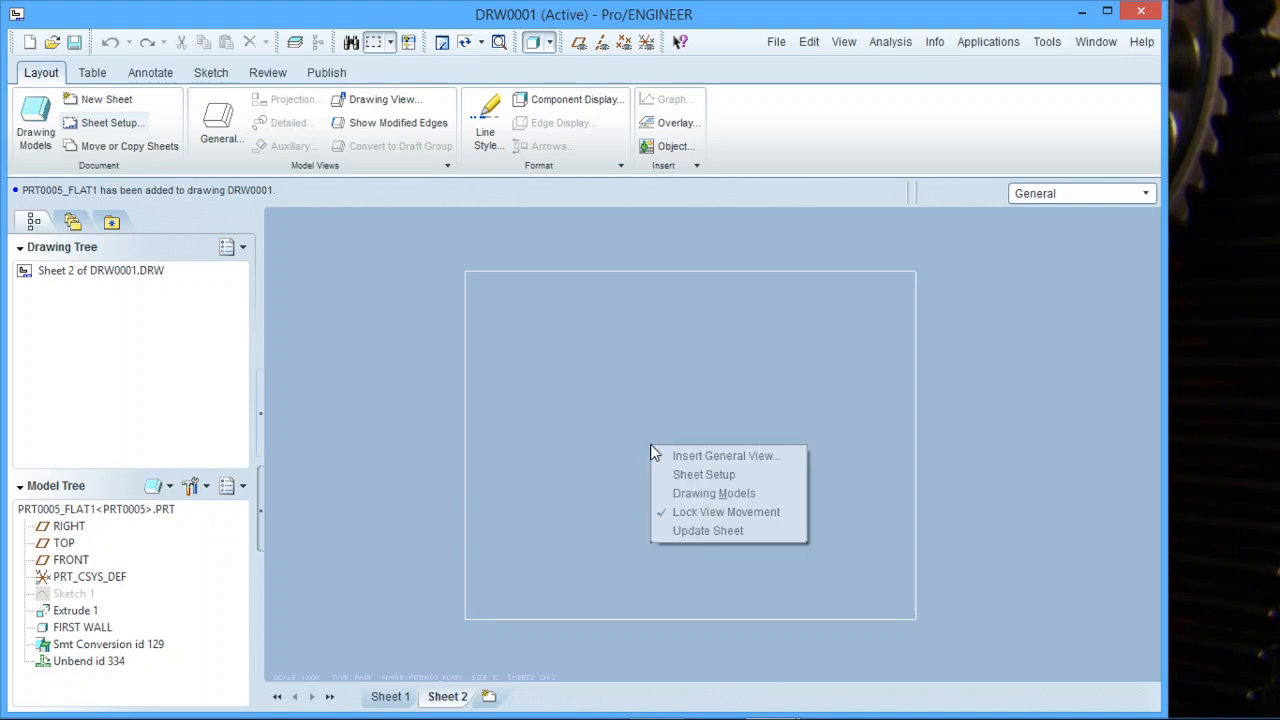
click(706, 458)
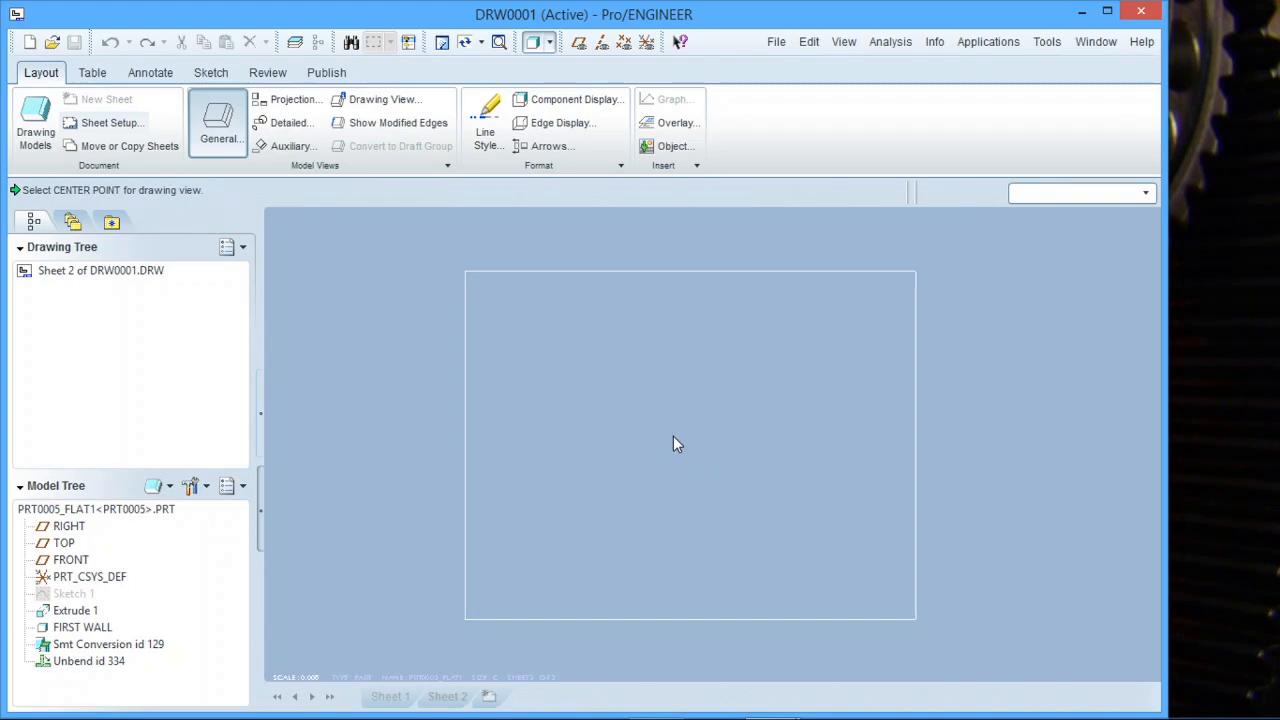
click(674, 445)
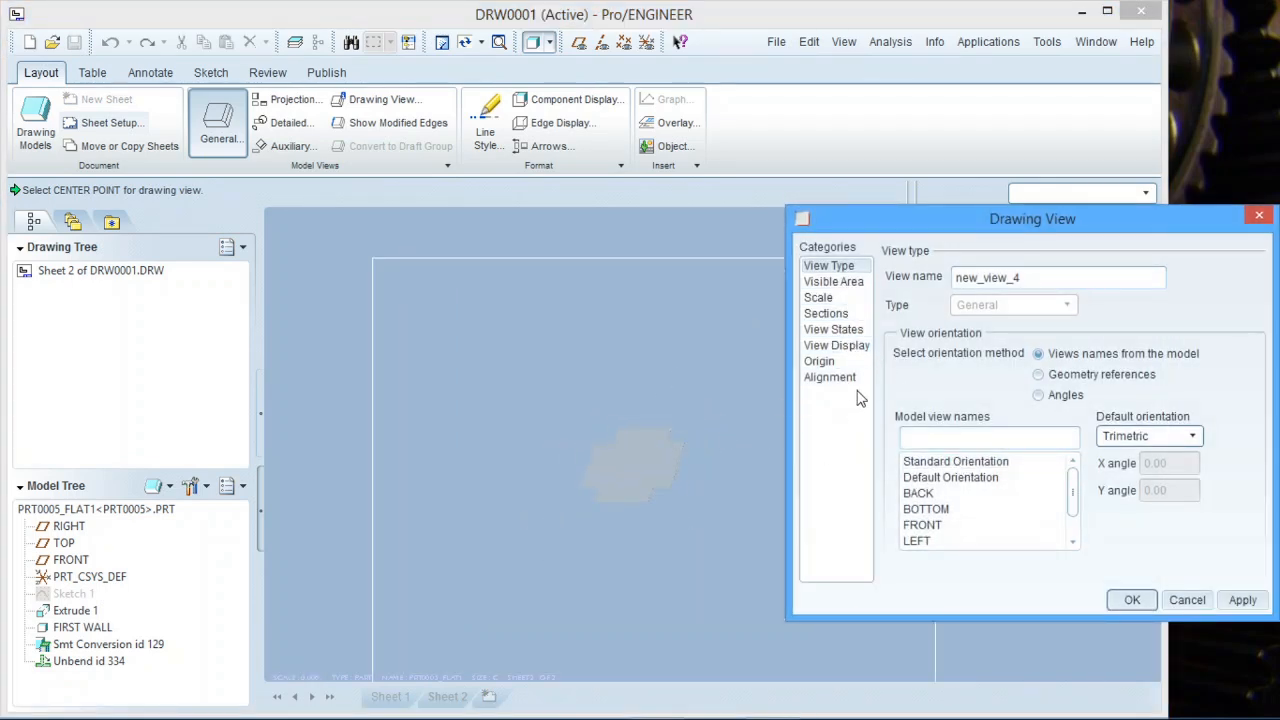
click(836, 345)
click(1012, 297)
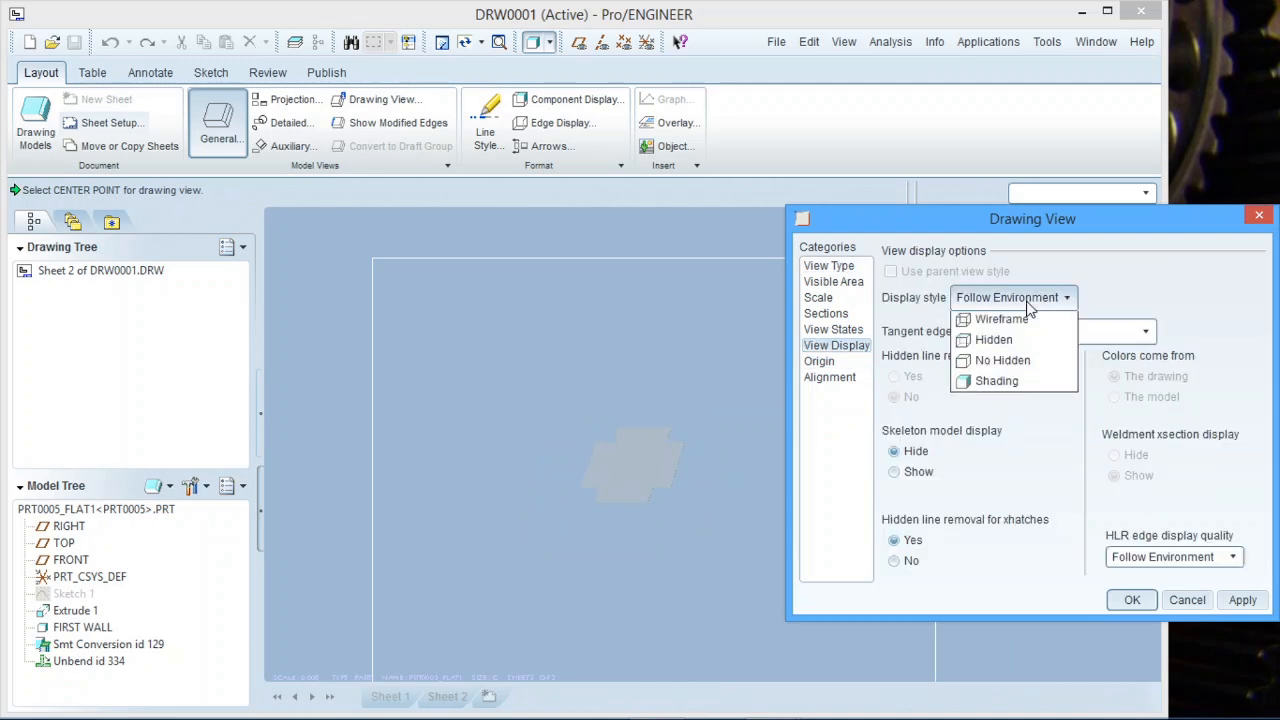
click(1008, 381)
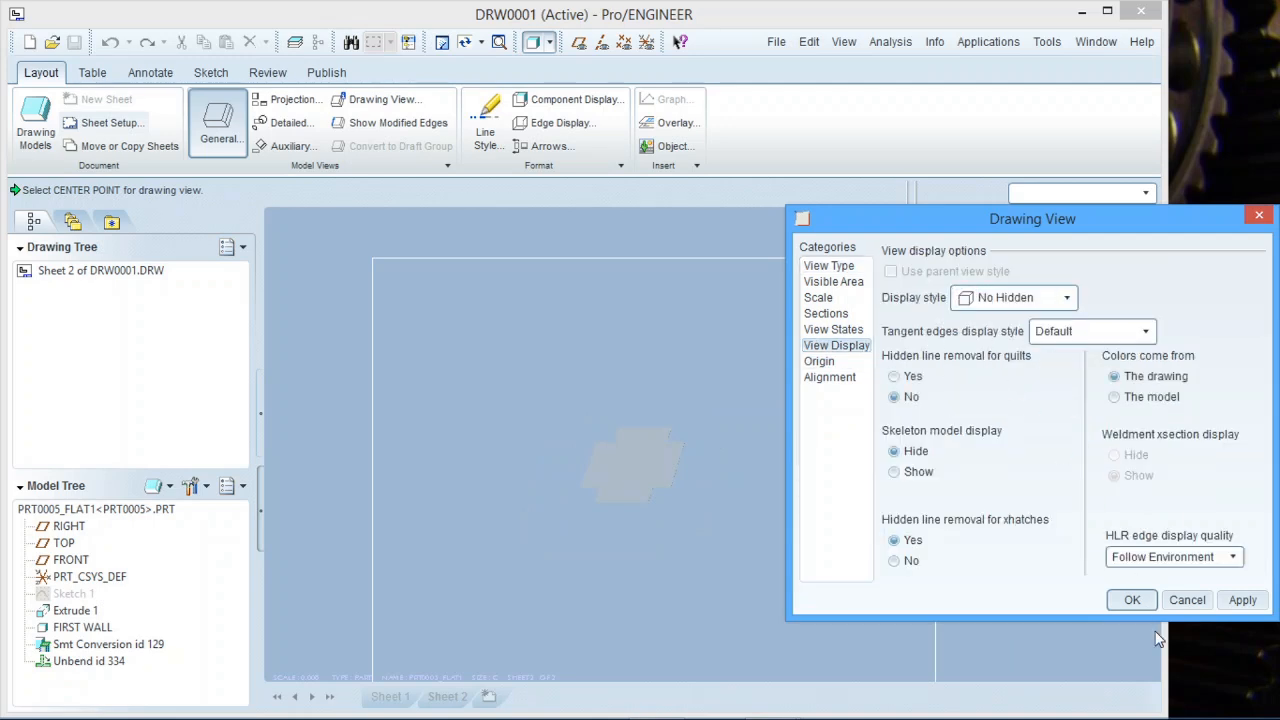
click(1232, 602)
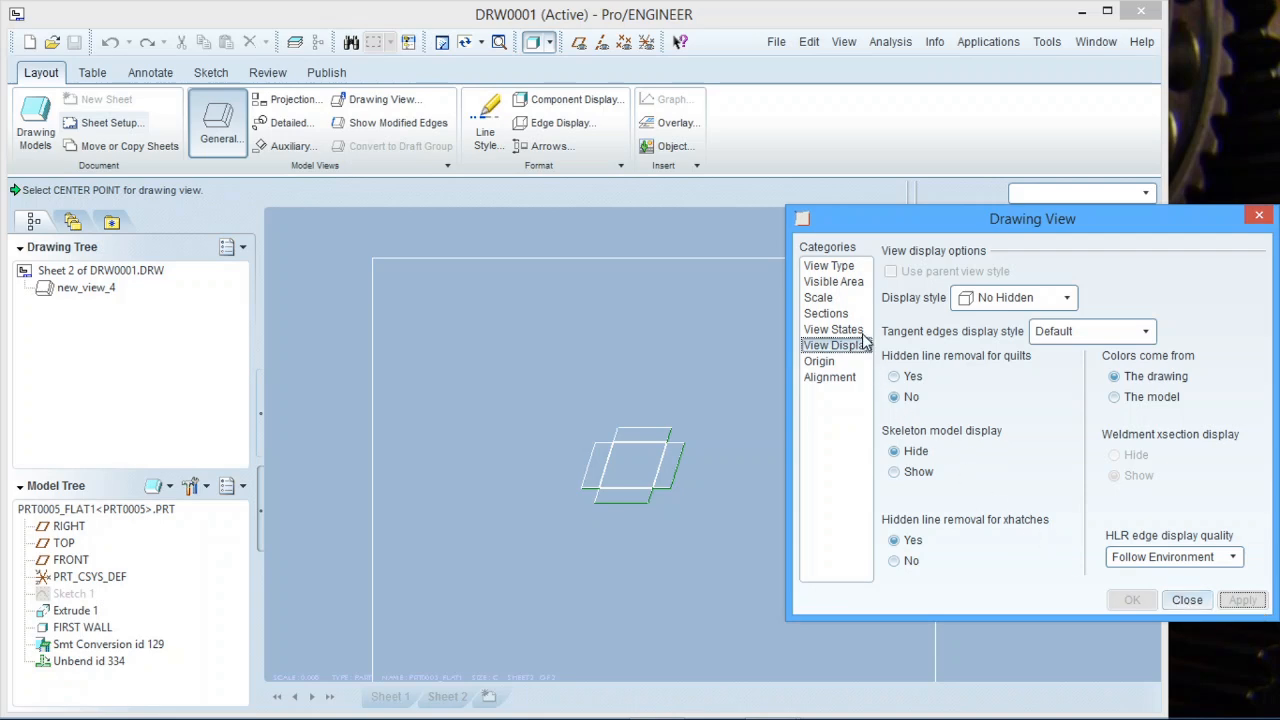
Orient the flat-pattern view to the TOP model view.
click(848, 268)
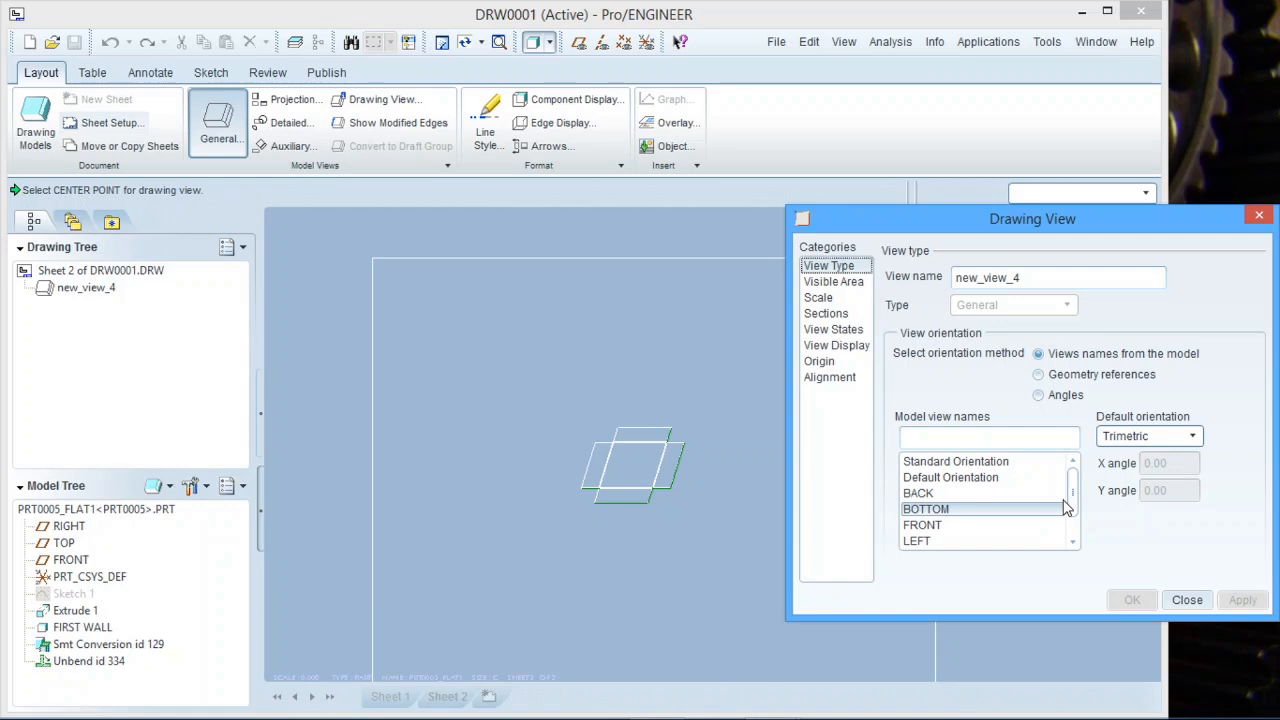
scroll(1069, 496, down, 2)
click(966, 541)
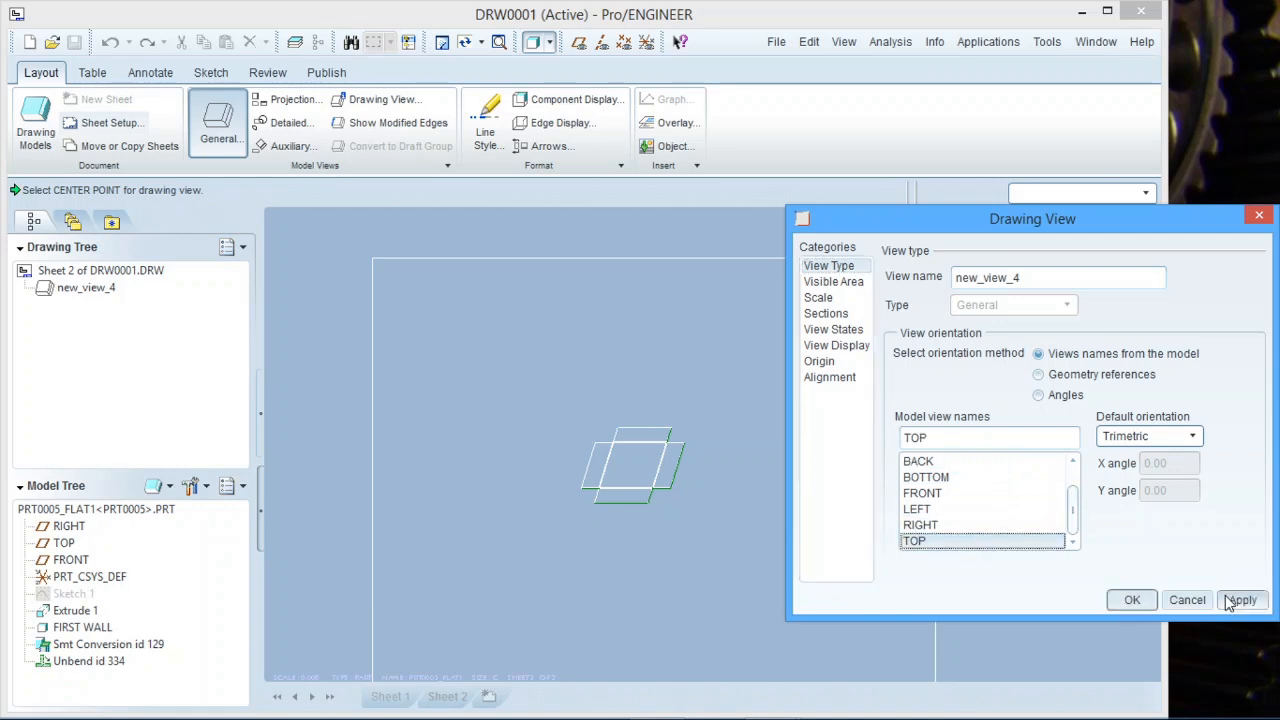
click(1242, 600)
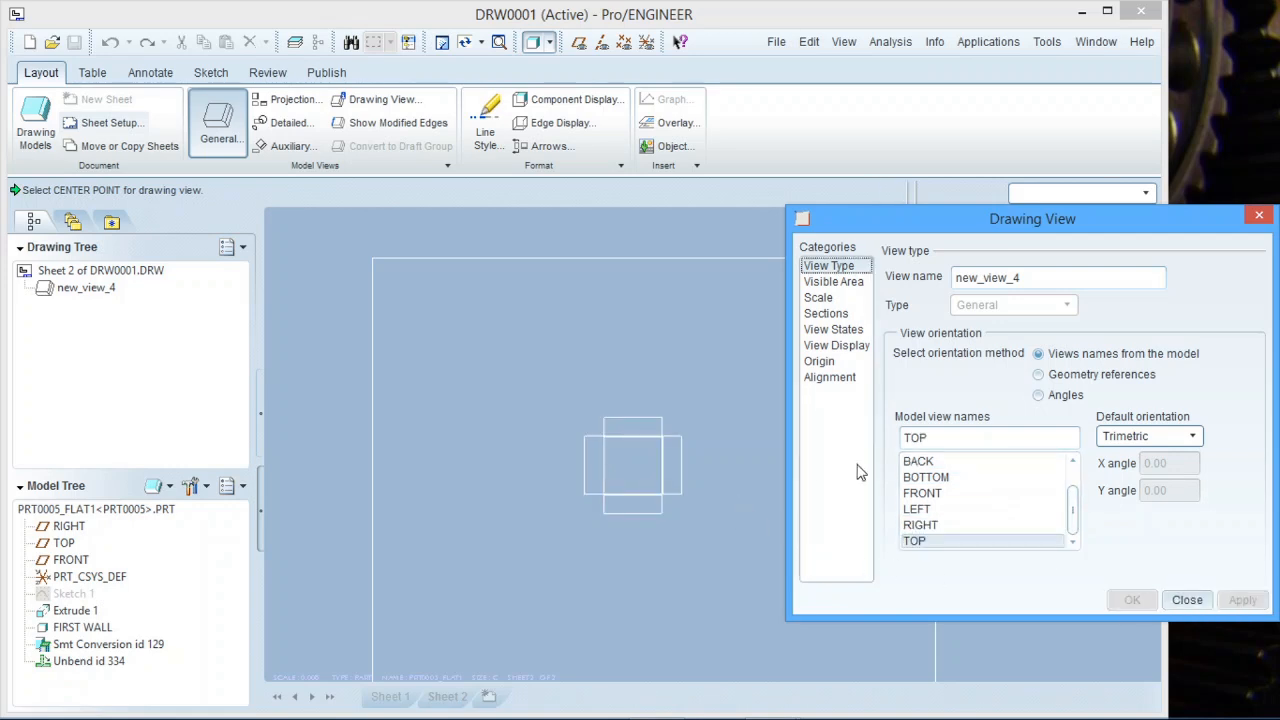
Give the flat-pattern view a custom scale of 1.
click(842, 302)
click(890, 296)
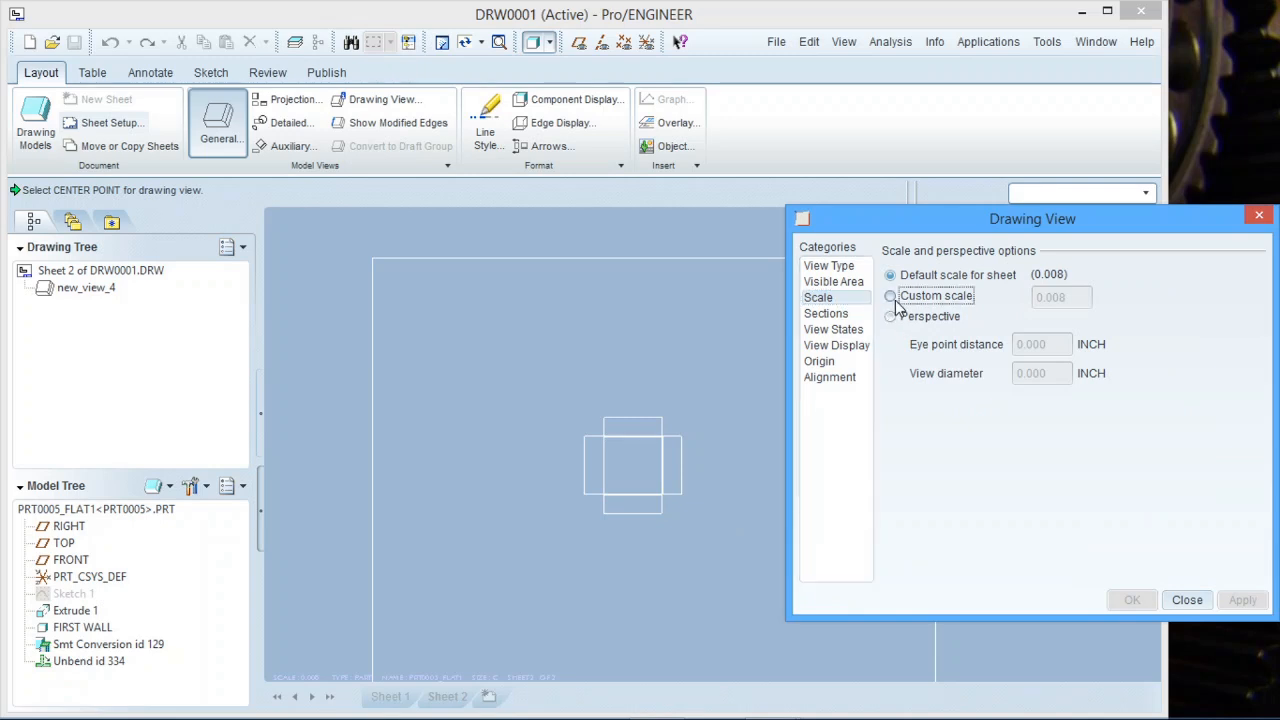
text(1)
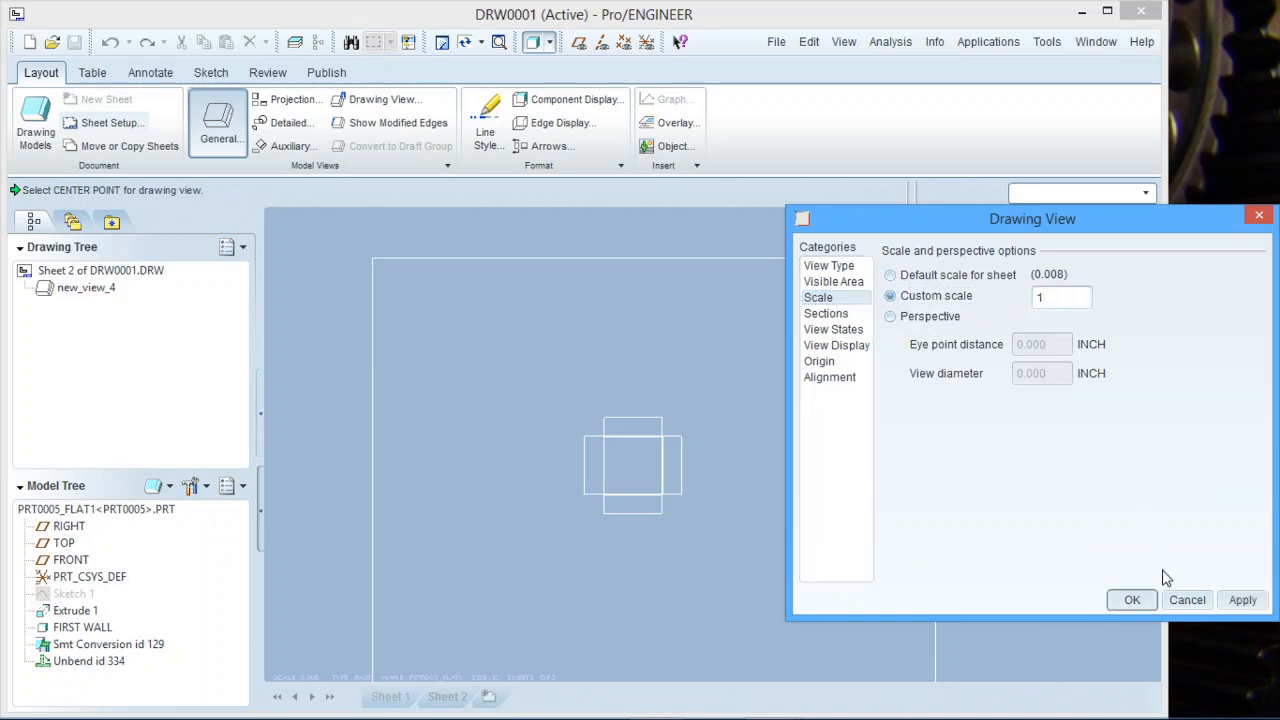
click(1236, 601)
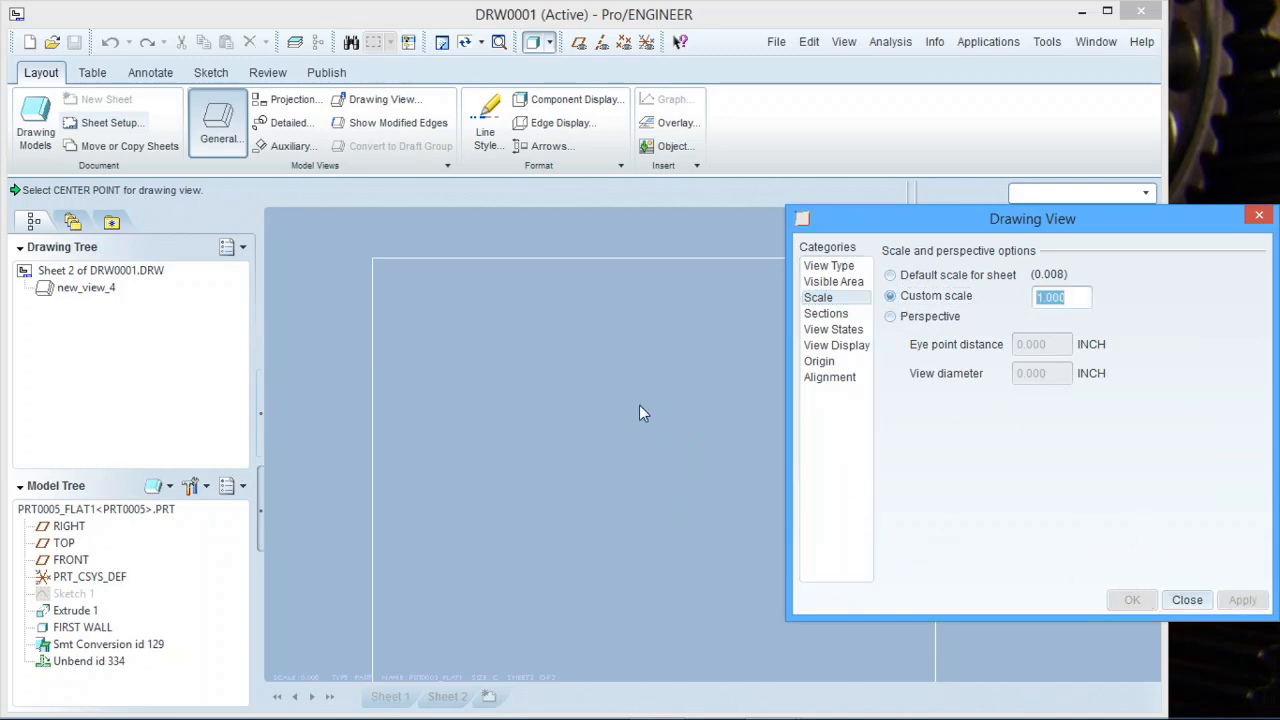
Set the view's tangent edges display style to None and finish the view.
scroll(640, 405, up, 13)
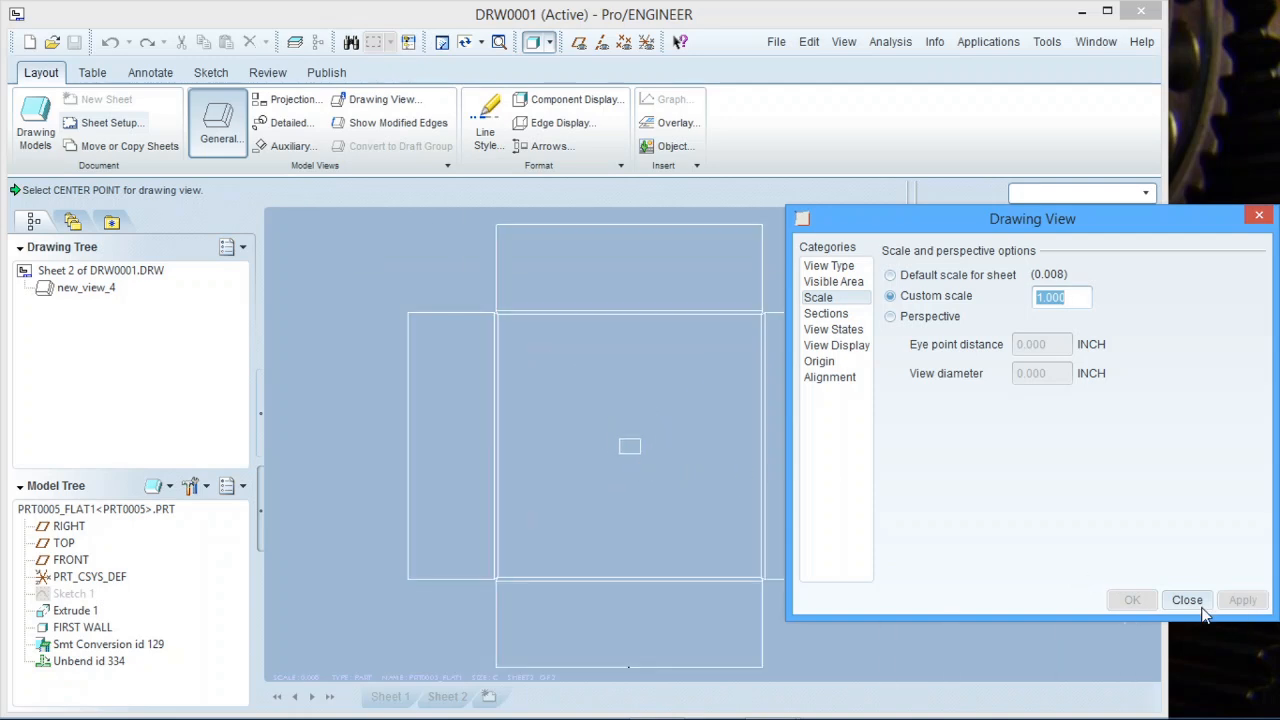
click(836, 345)
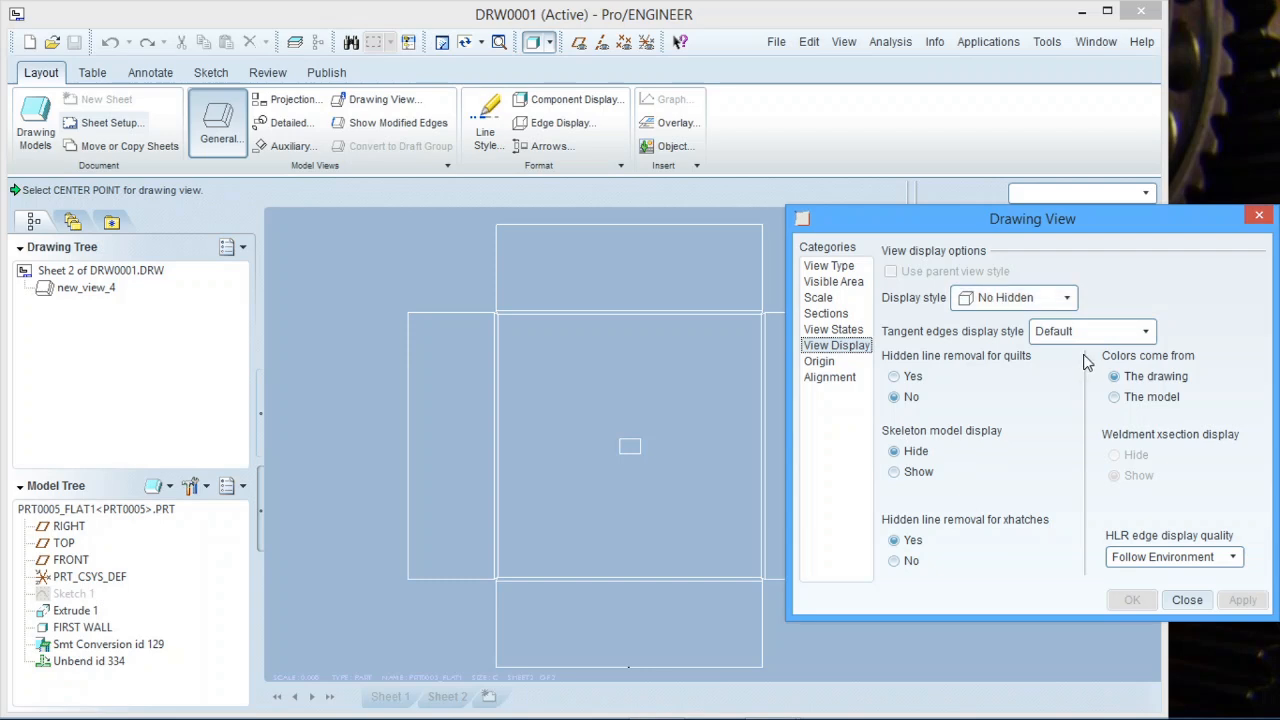
click(1060, 333)
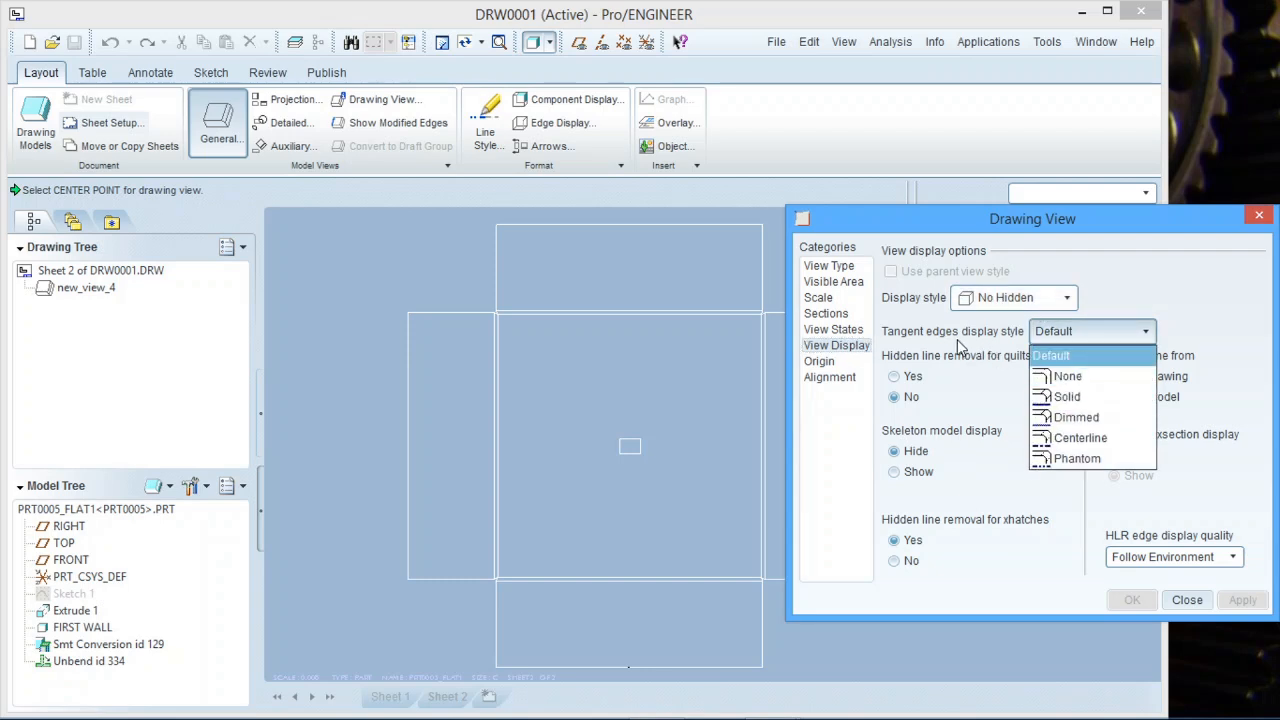
click(1062, 377)
click(1131, 600)
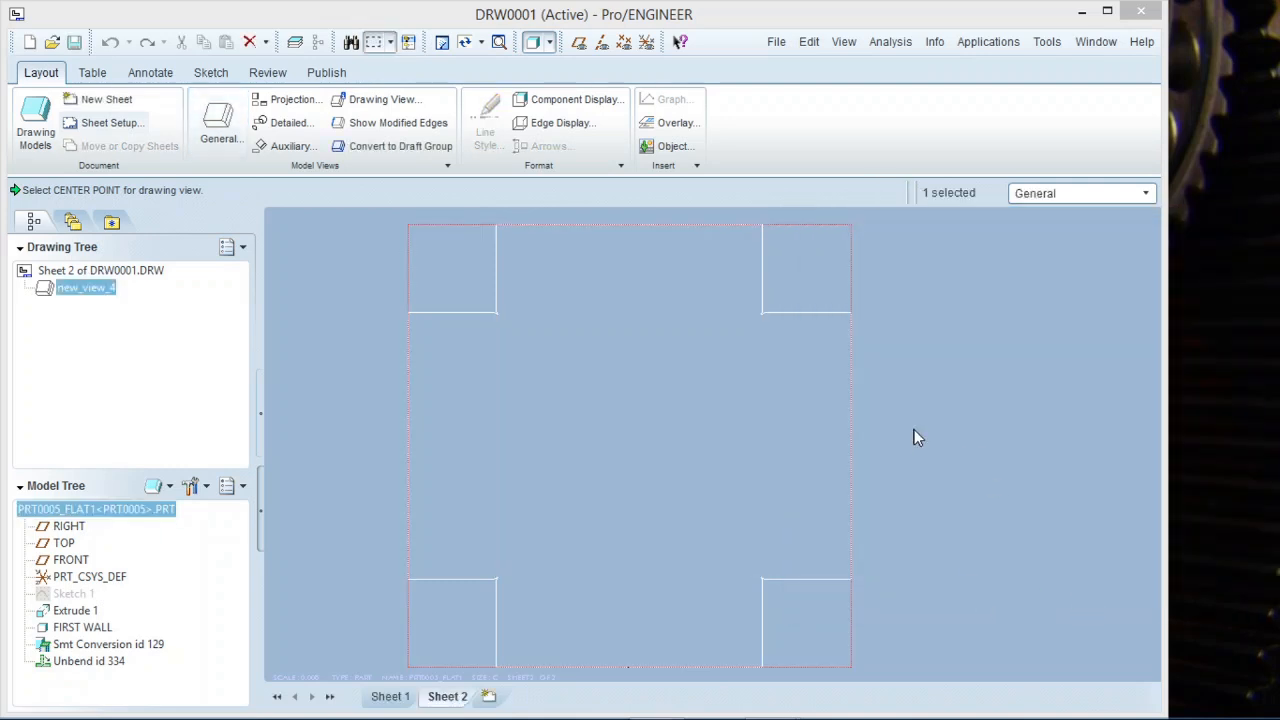
Turn off the sheet format display for Sheet 2 in sheet setup.
click(922, 427)
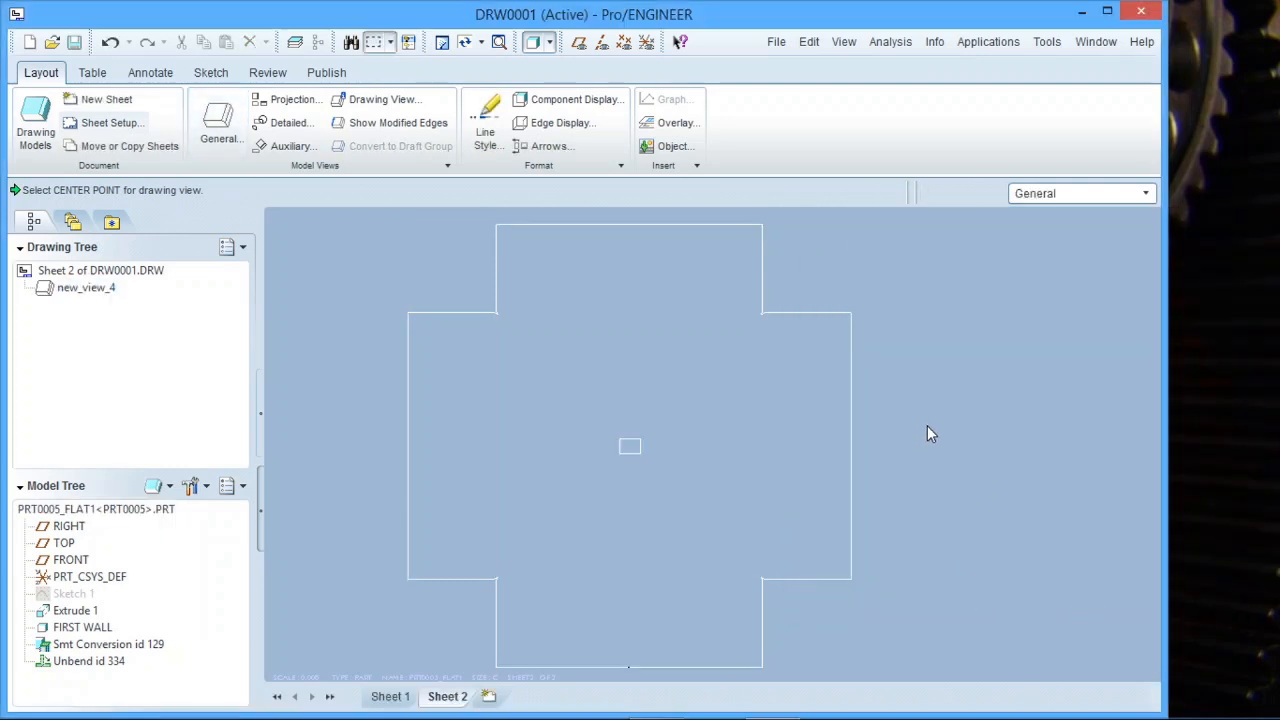
right_click(447, 696)
click(508, 568)
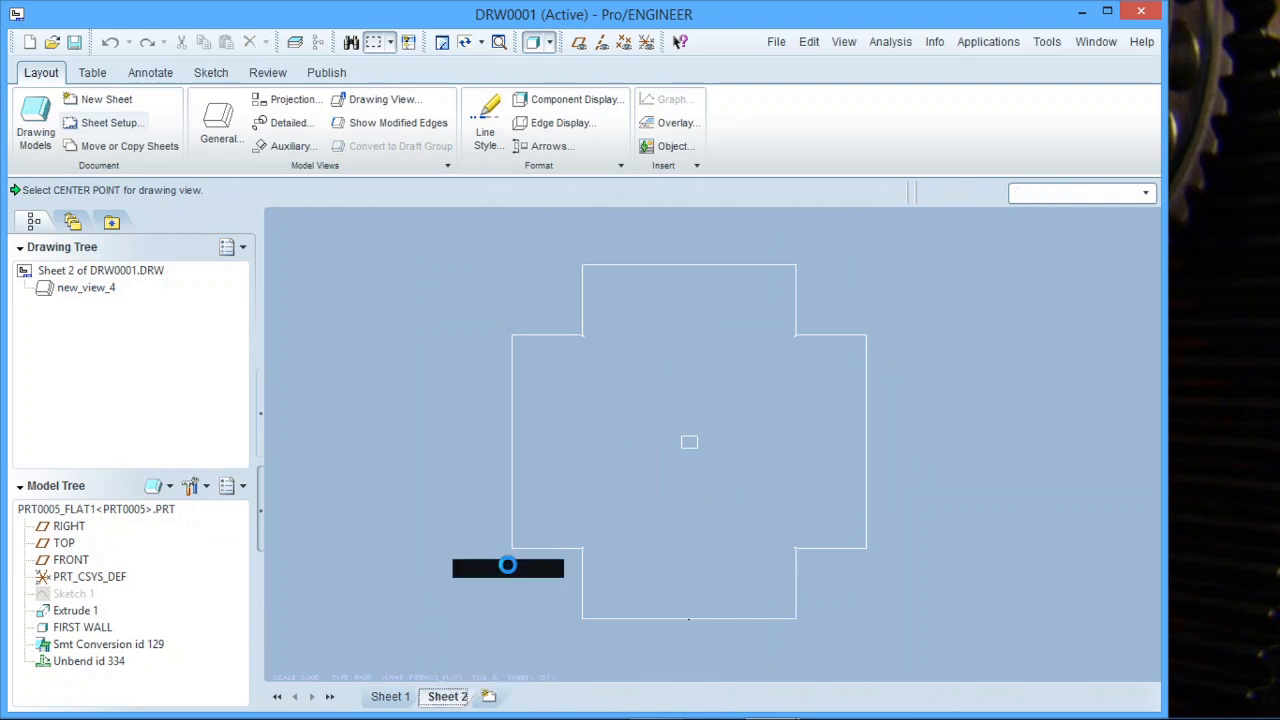
click(565, 338)
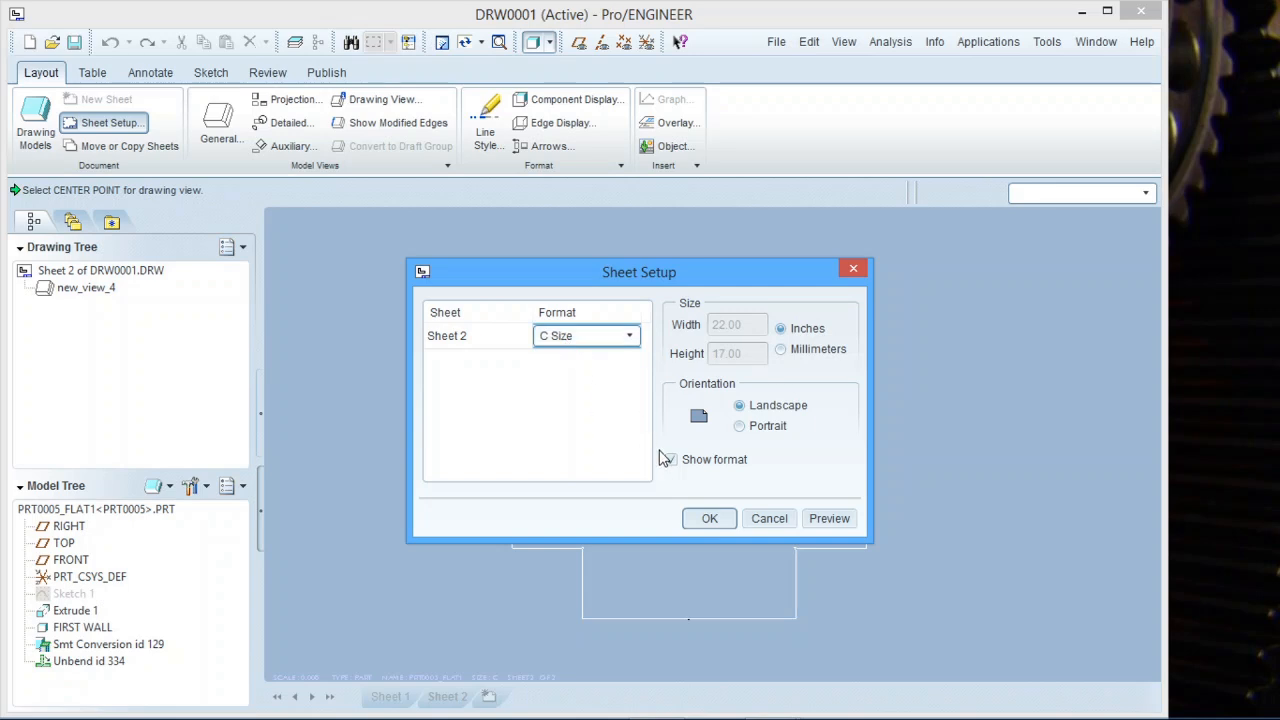
click(671, 460)
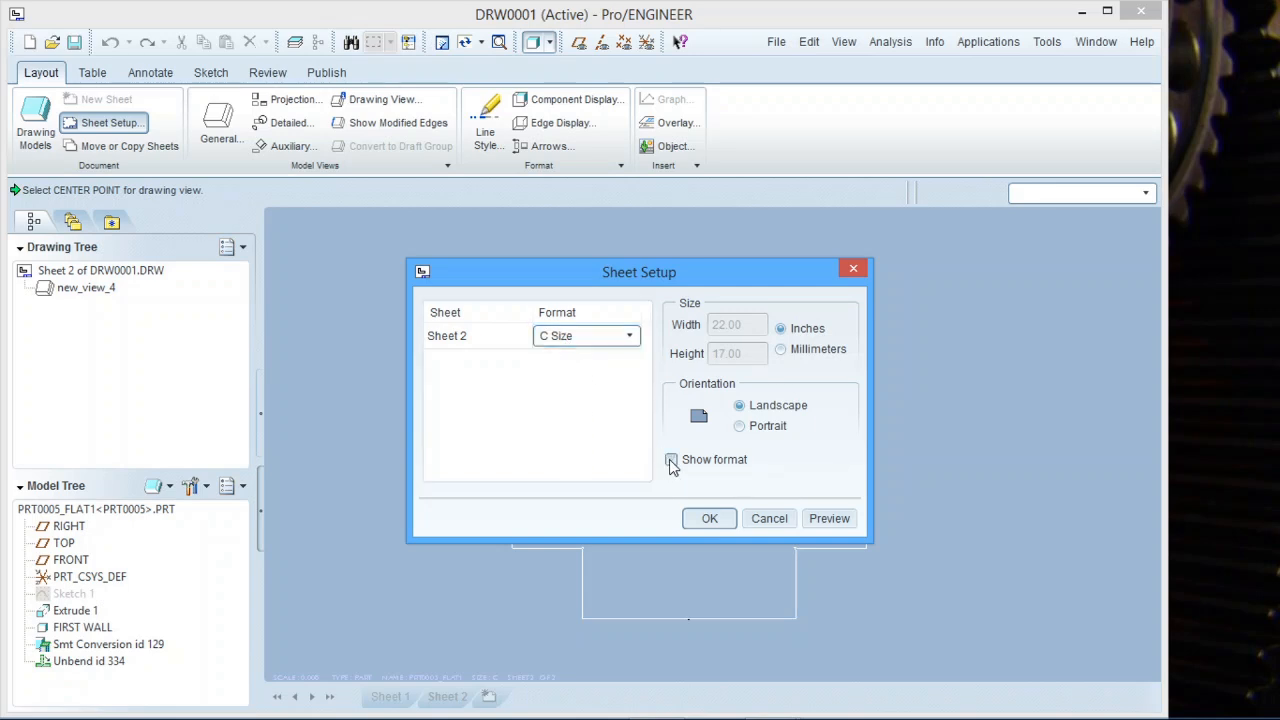
click(719, 519)
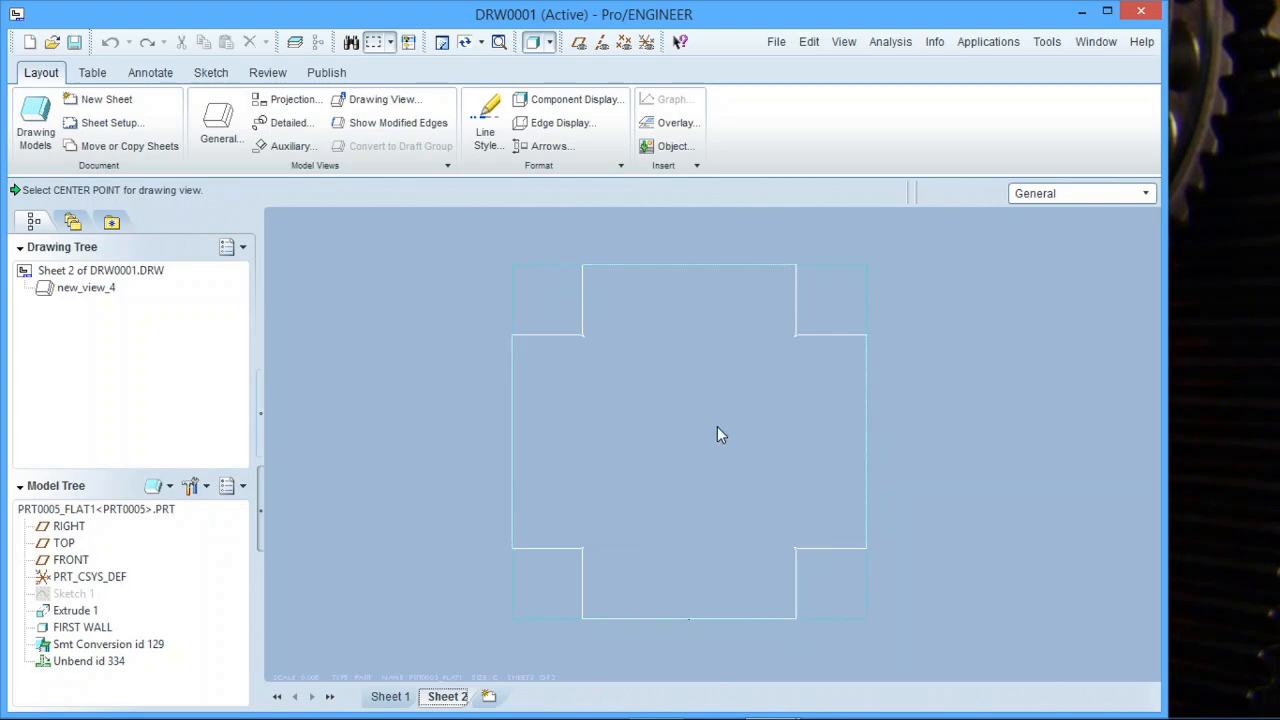
scroll(667, 424, up, 2)
scroll(667, 424, down, 3)
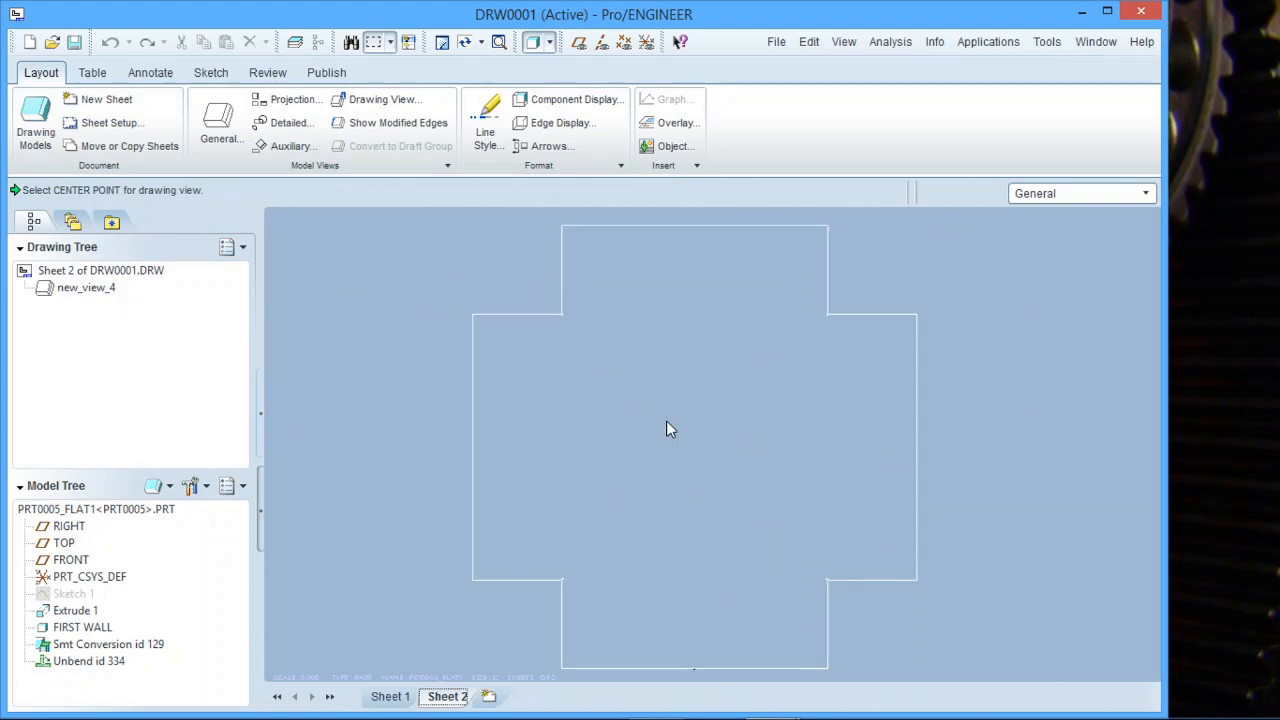
scroll(669, 428, up, 2)
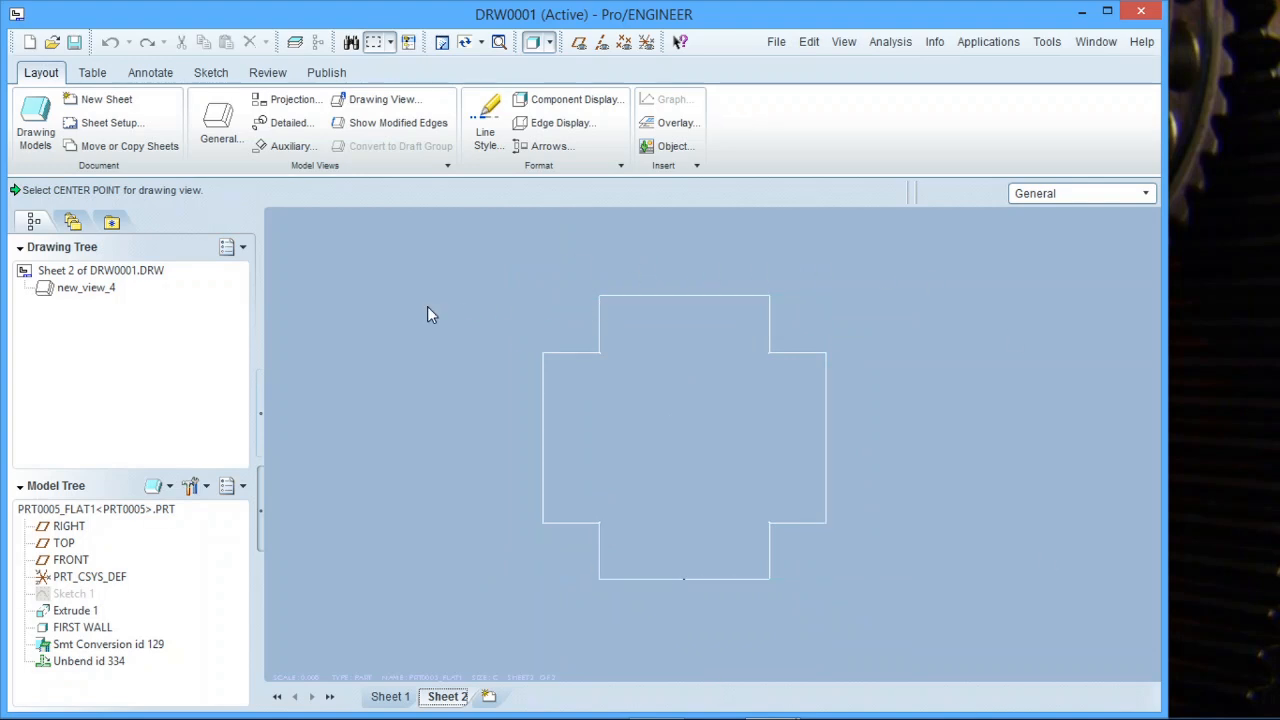
Set the publish format to DXF and zoom around to inspect the flat-pattern view and its scale label.
click(322, 74)
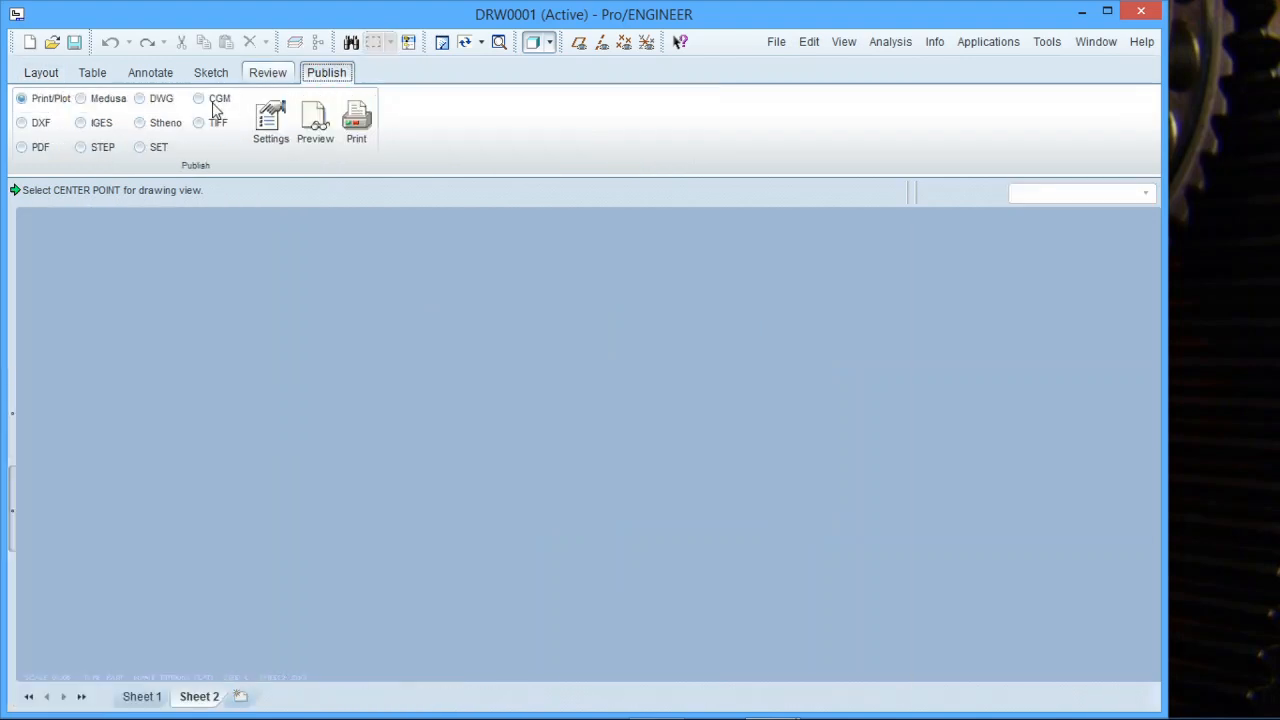
click(22, 123)
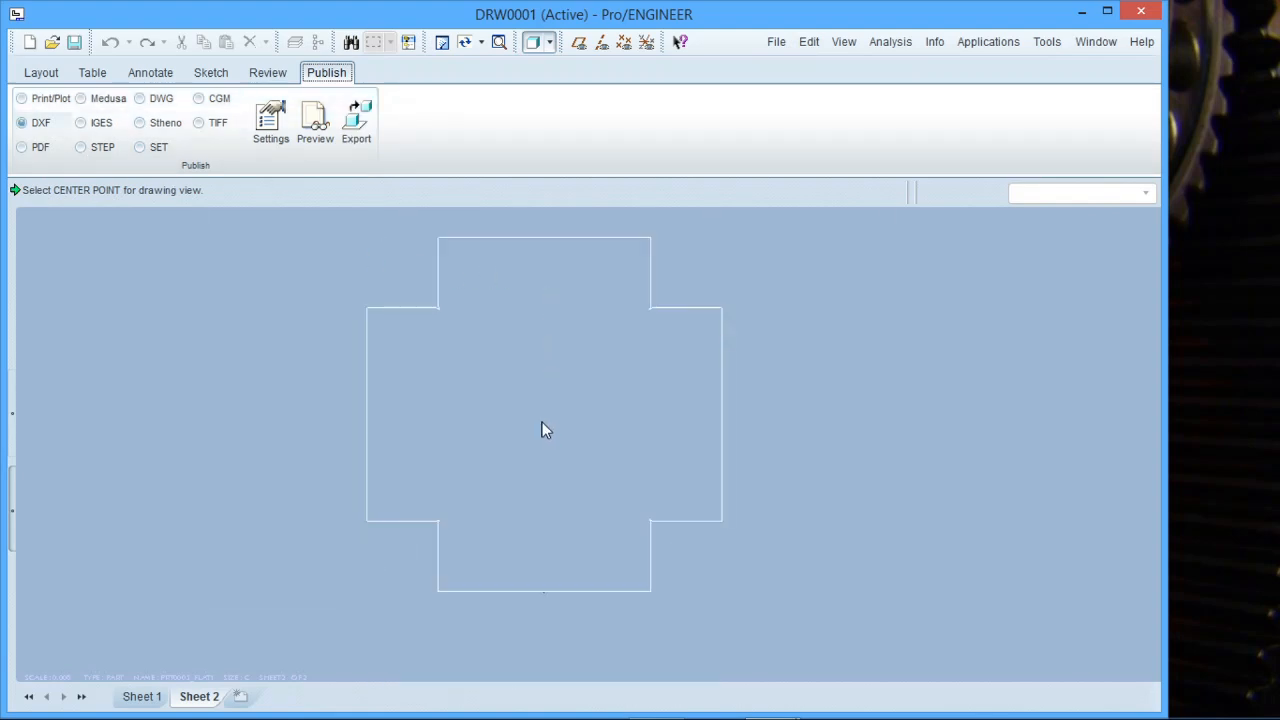
scroll(542, 422, up, 2)
scroll(566, 365, down, 2)
scroll(534, 645, down, 5)
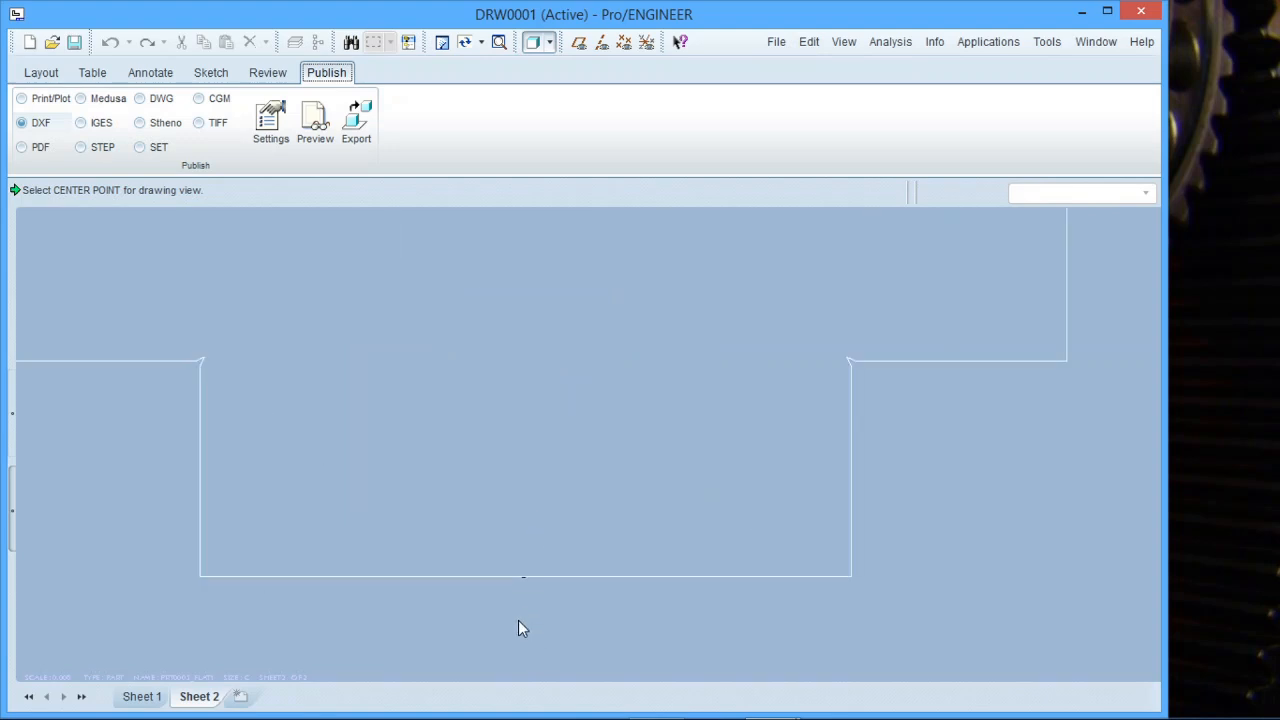
scroll(520, 590, down, 4)
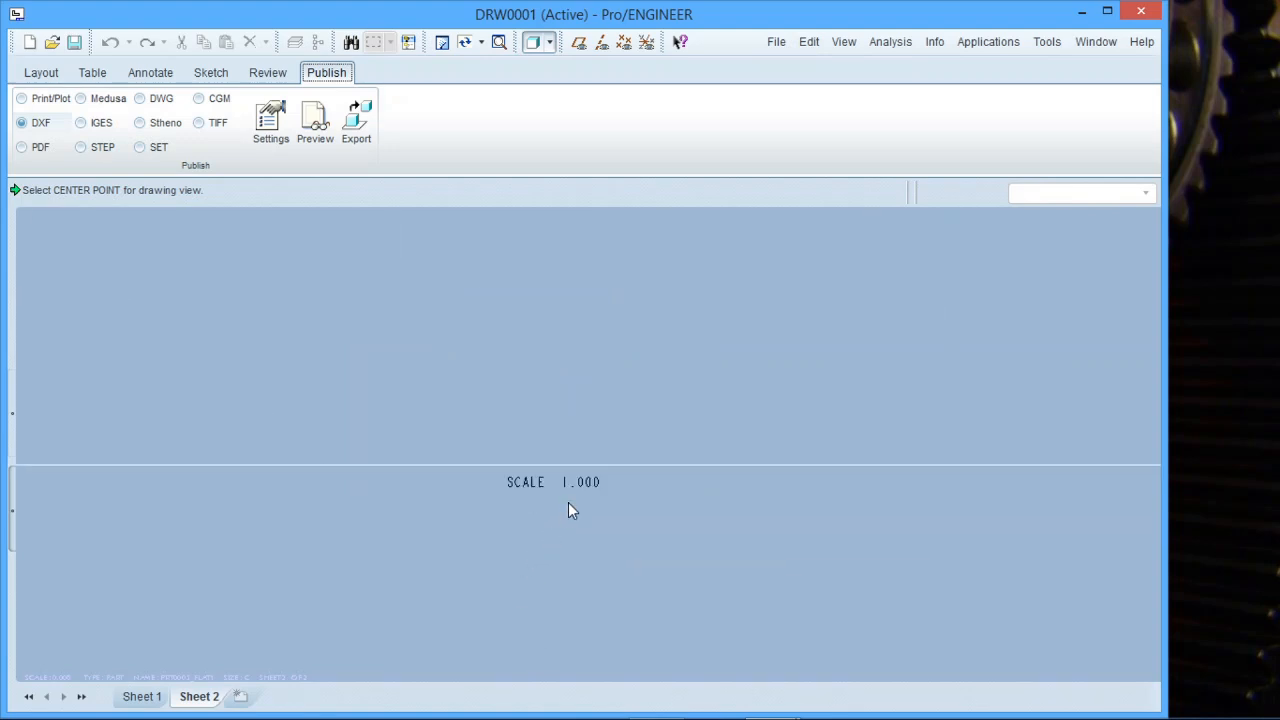
scroll(565, 540, up, 10)
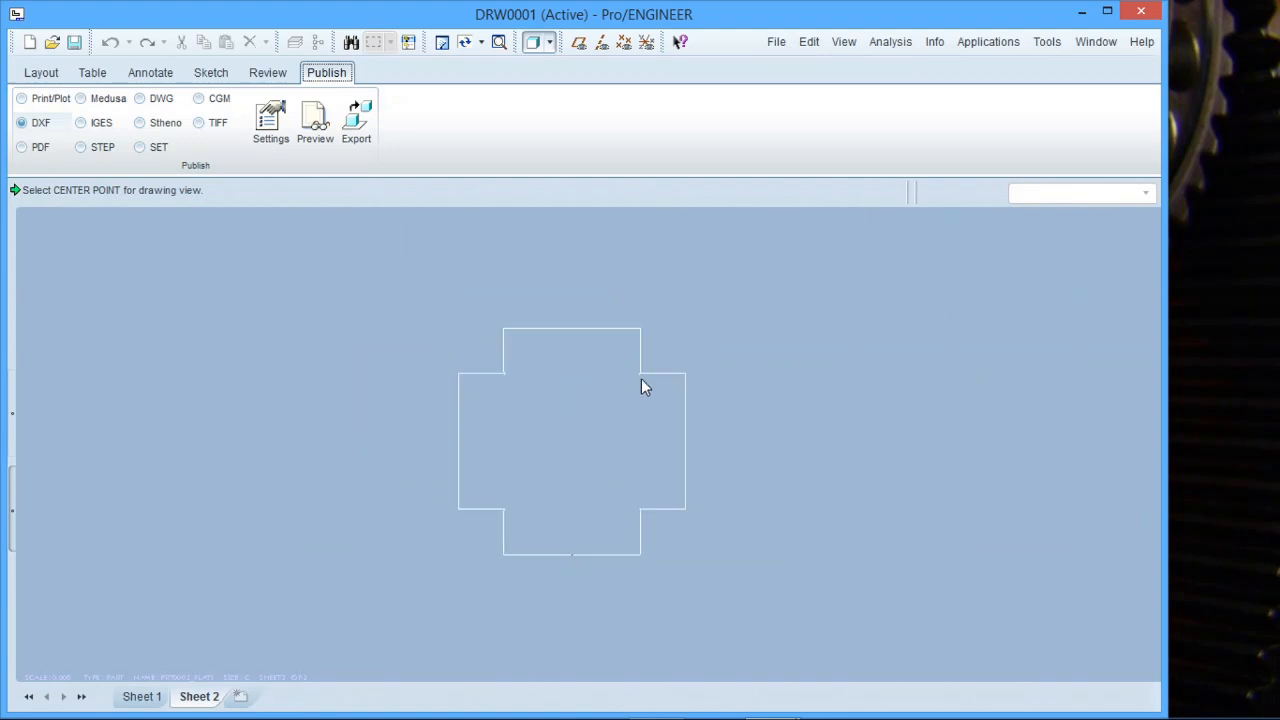
scroll(606, 414, down, 3)
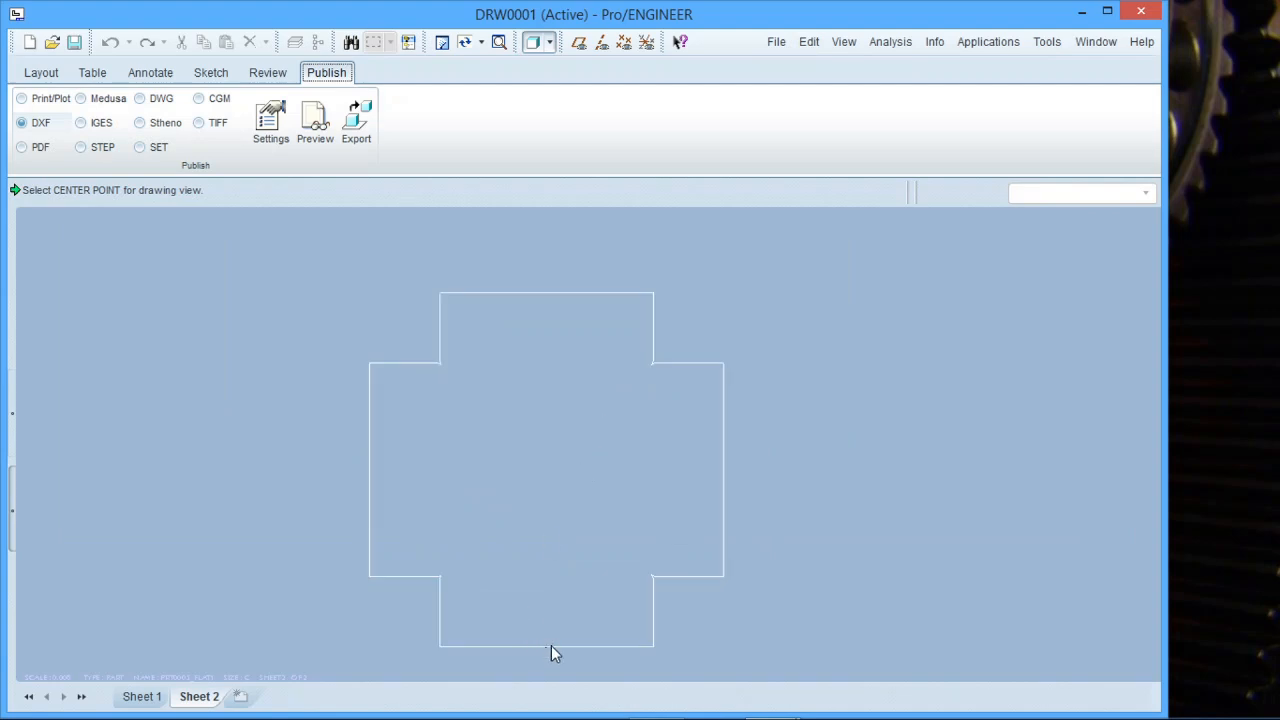
scroll(551, 645, down, 5)
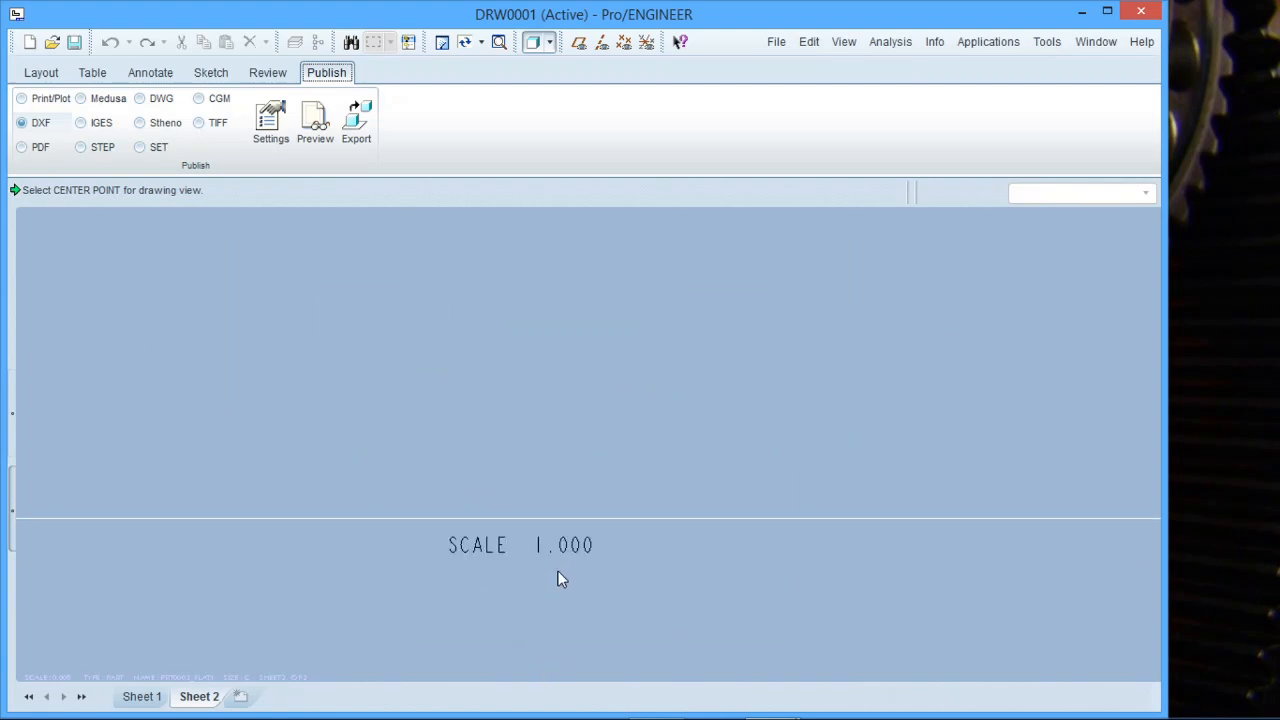
Delete the SCALE note beneath the flat-pattern view.
click(146, 76)
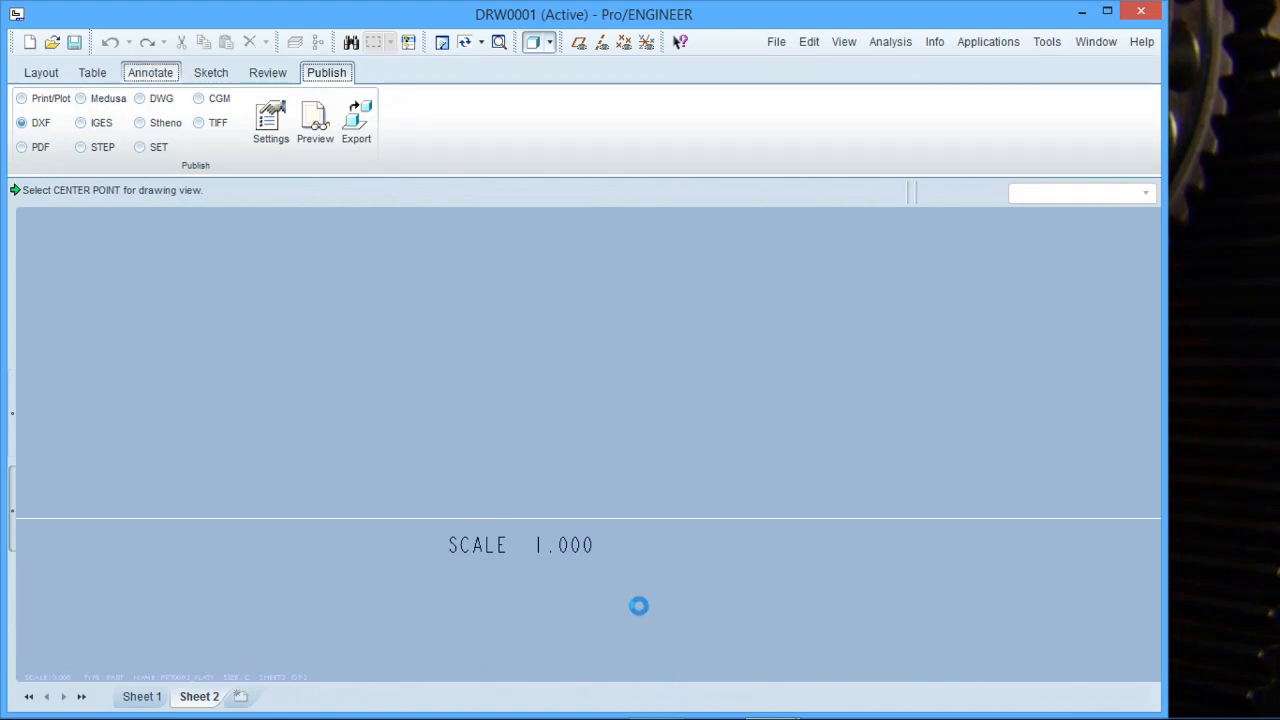
click(679, 548)
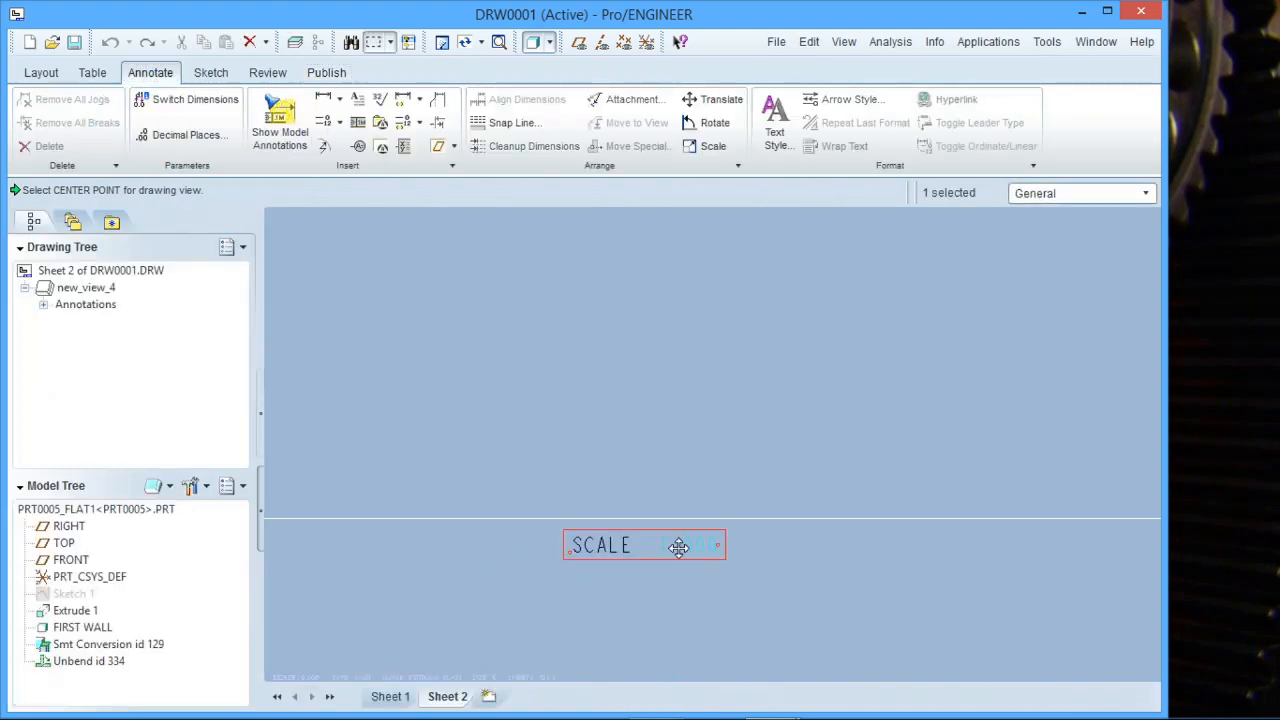
key(Delete)
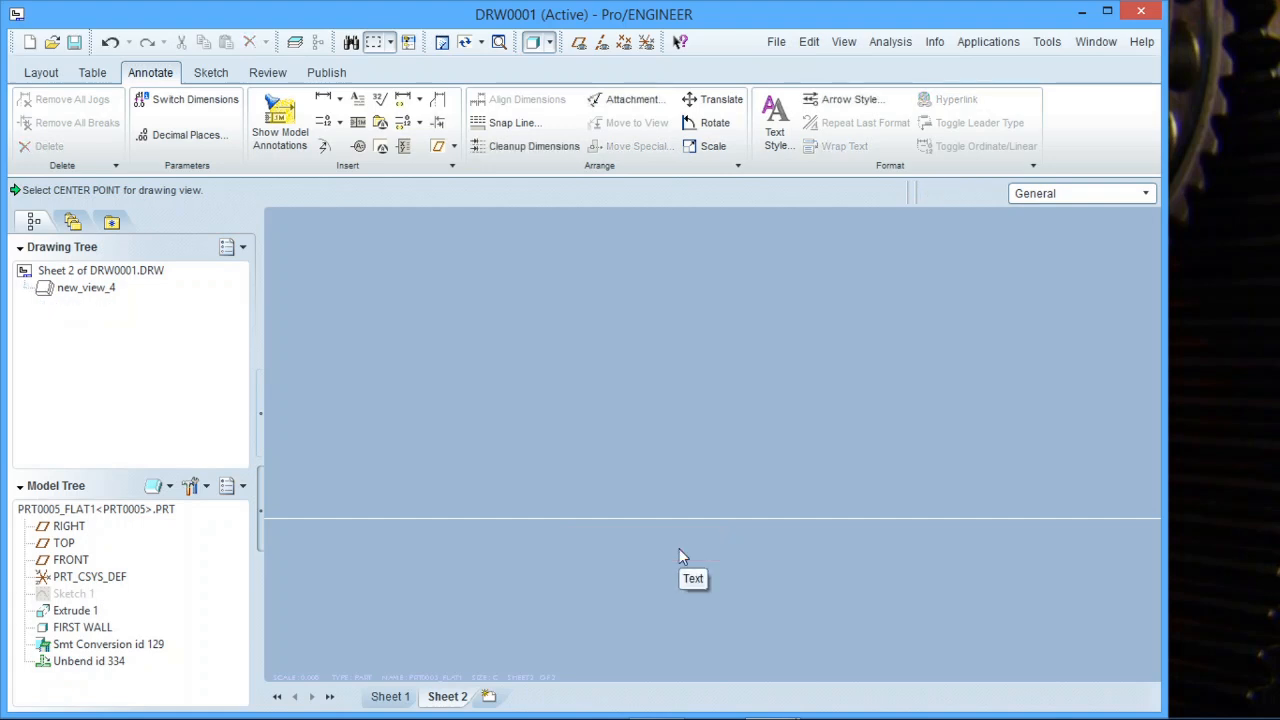
Export Sheet 2 as a DXF file named drw0001_2 into the Documents folder.
click(330, 75)
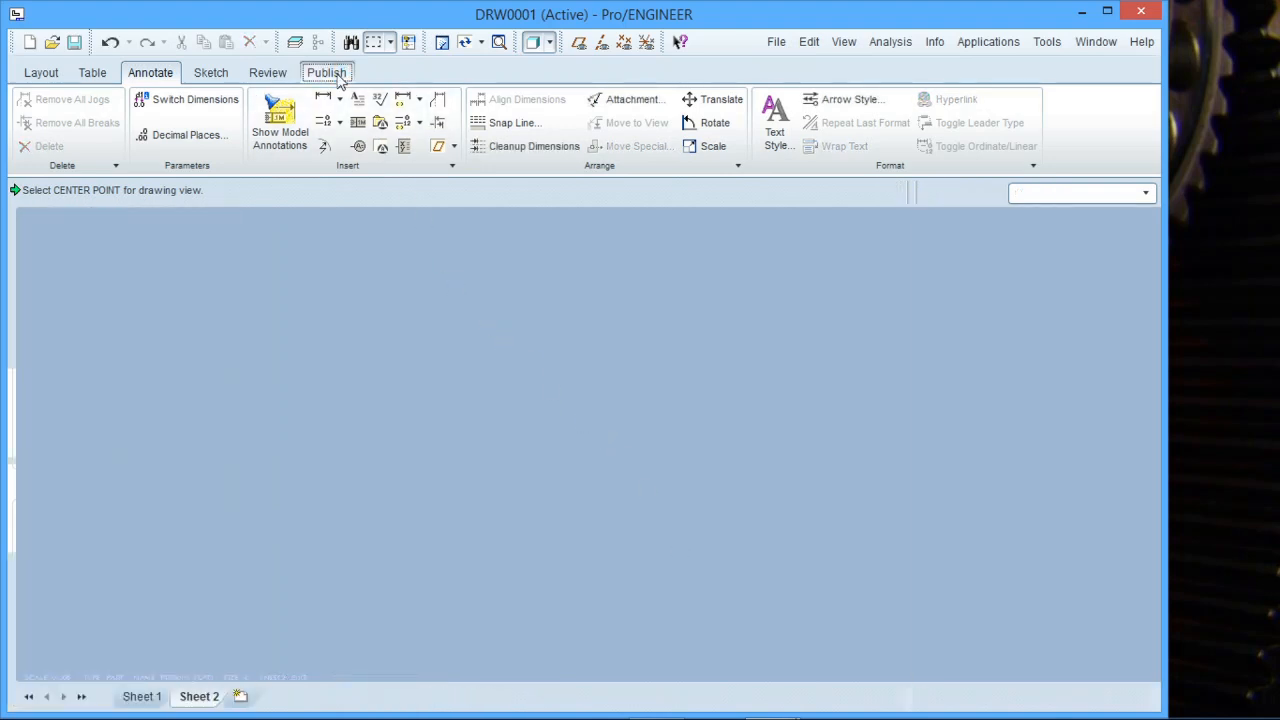
click(499, 43)
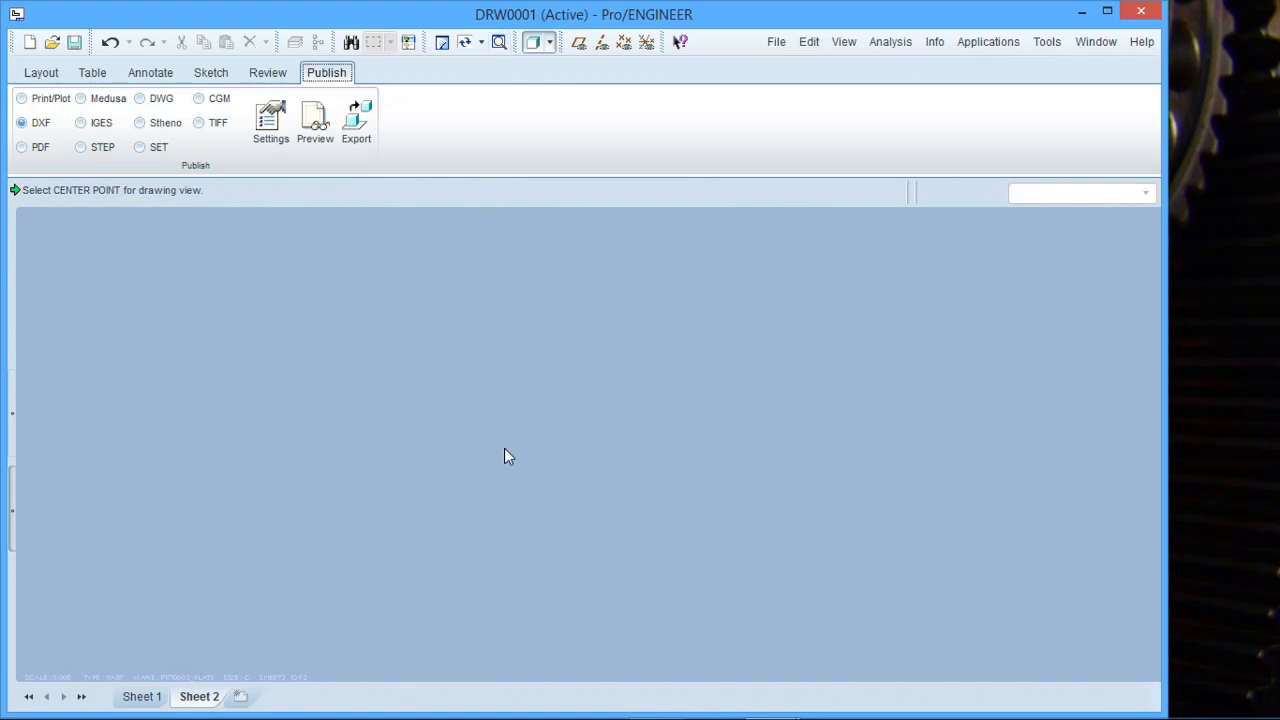
scroll(557, 470, down, 4)
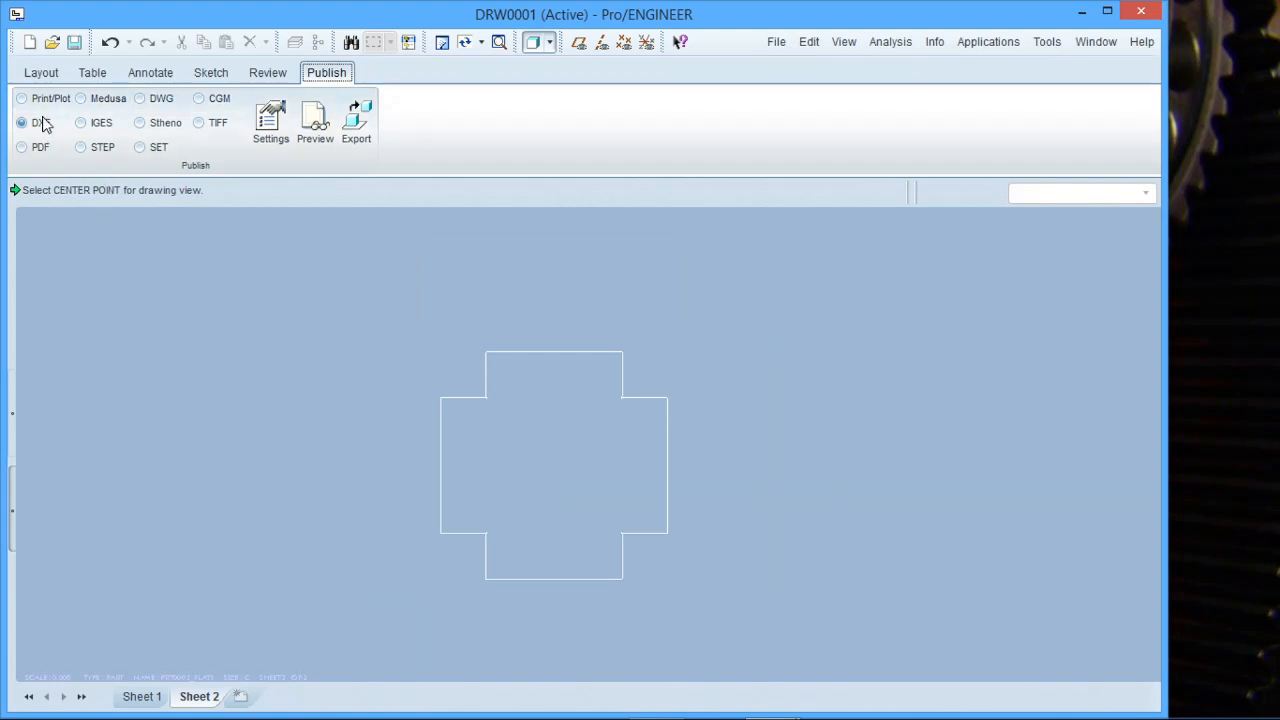
click(21, 147)
click(33, 125)
click(358, 118)
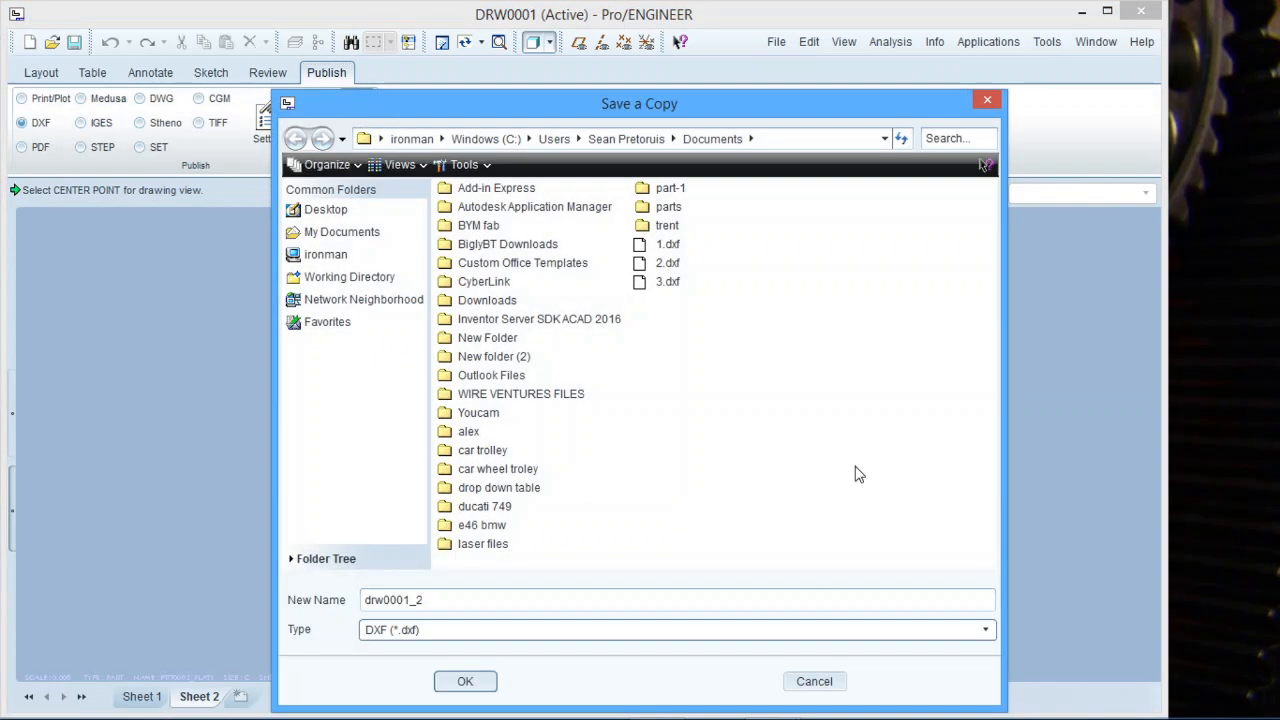
click(480, 684)
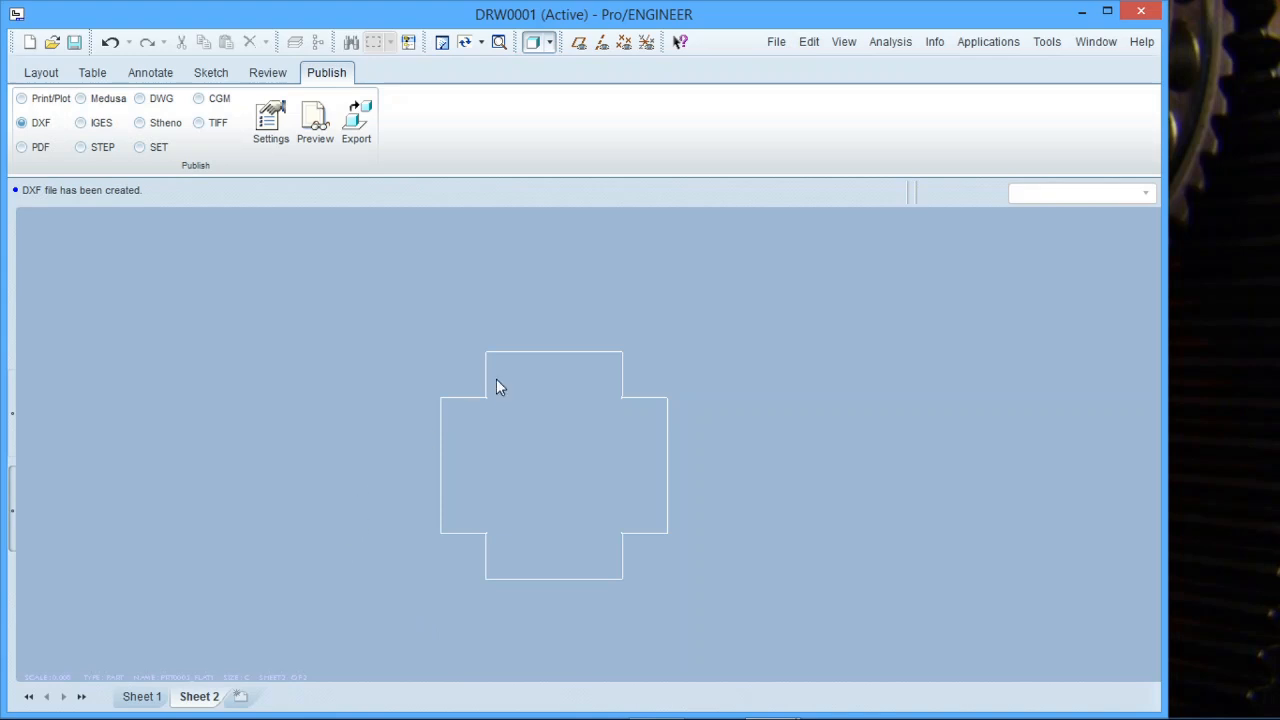
Switch to the PRT0005 part window and orbit the sheet-metal box.
click(1094, 45)
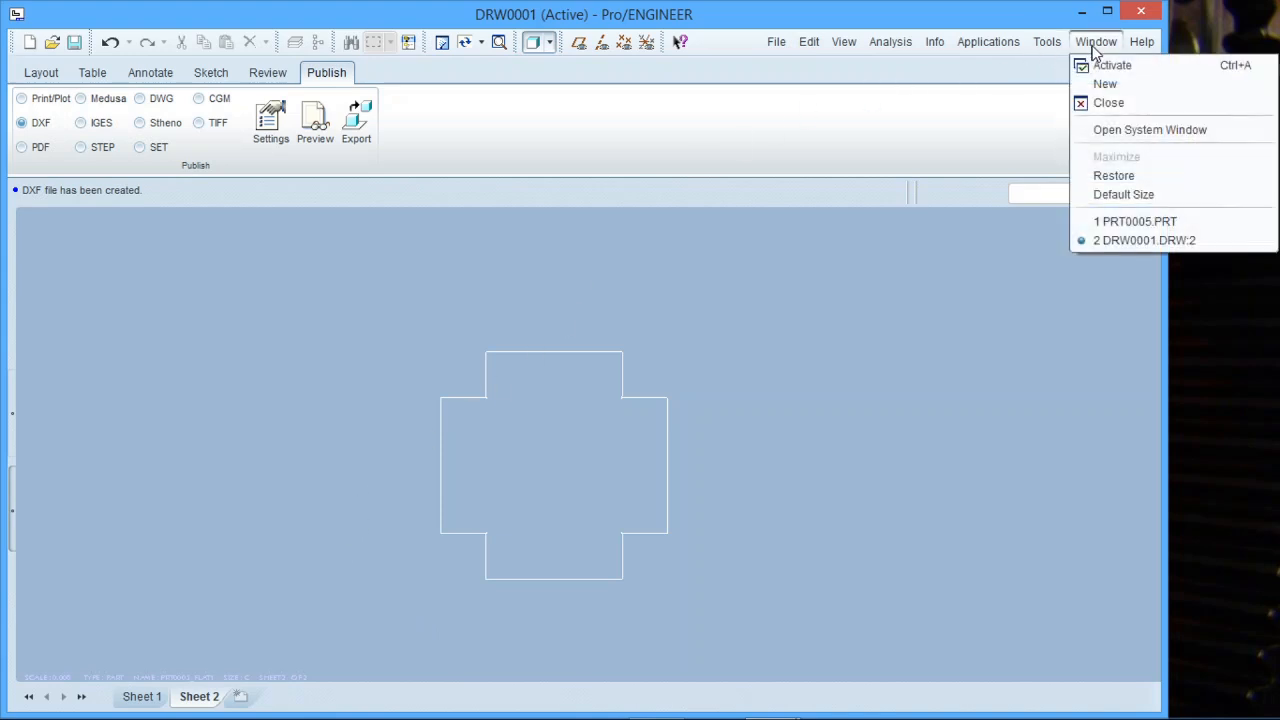
click(1127, 221)
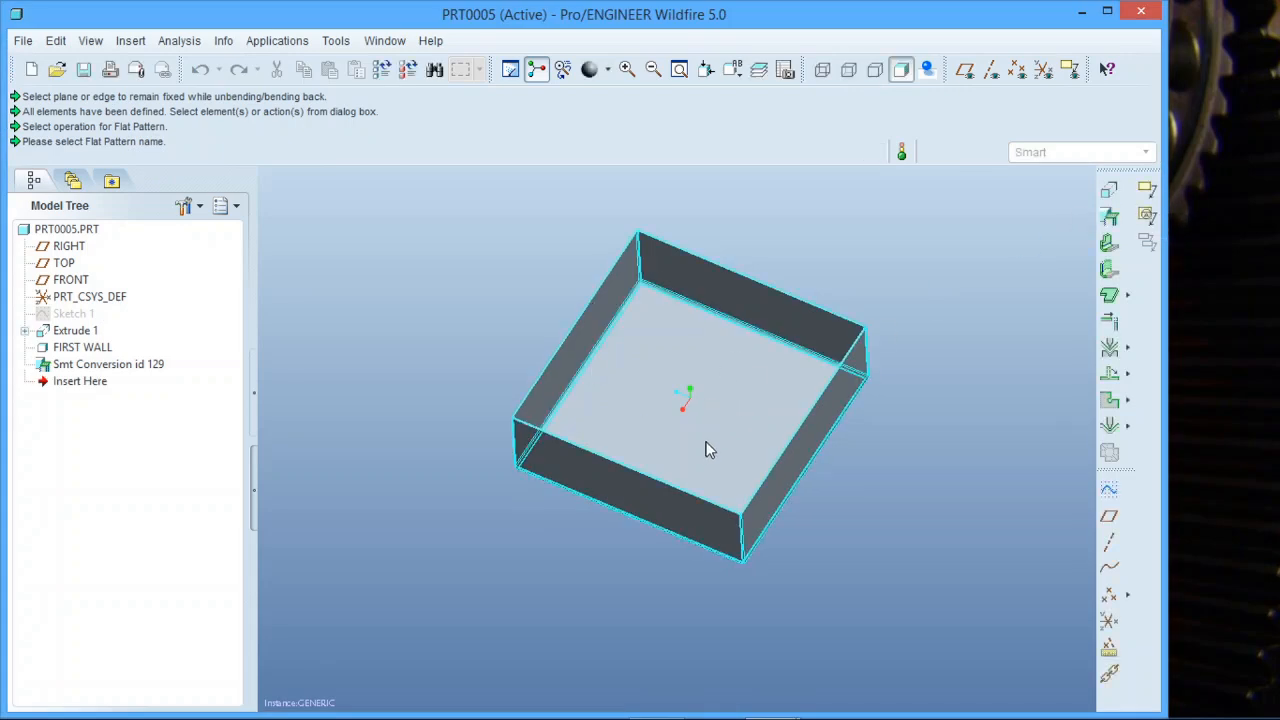
middle_drag(706, 449, 724, 324)
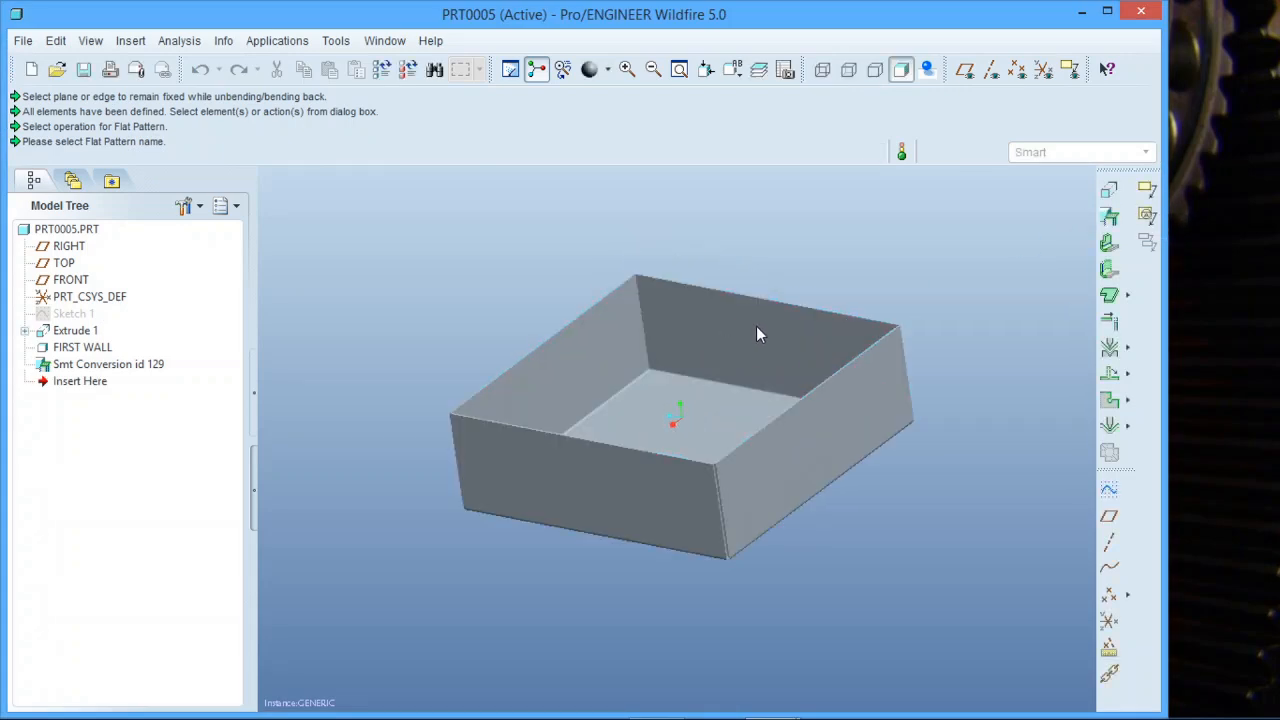